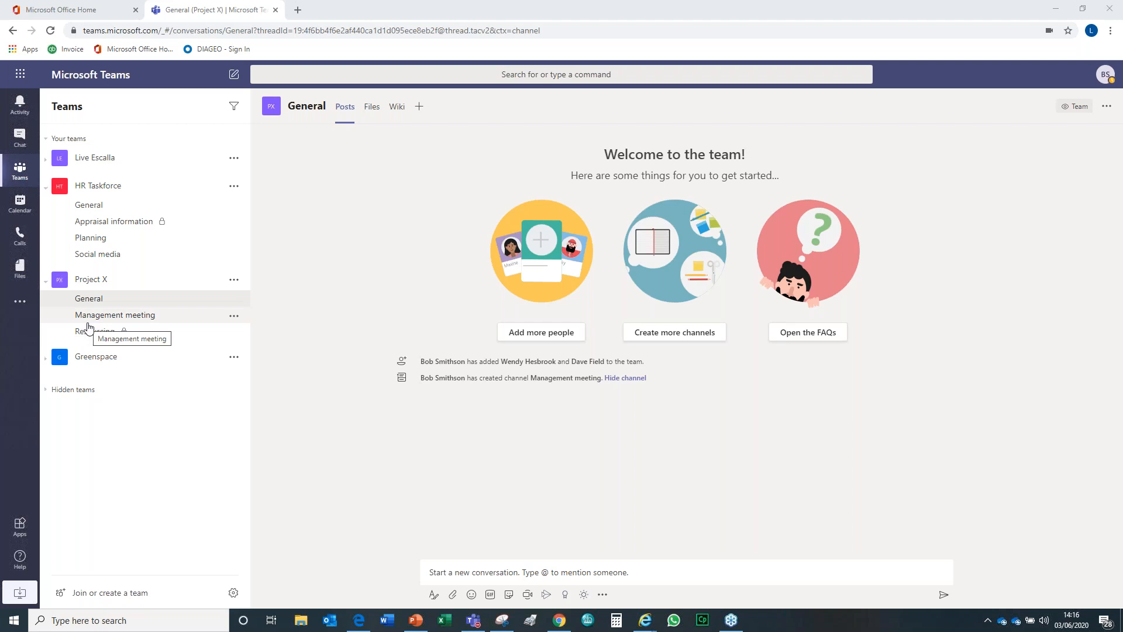
Step: Open Live Escalla's General channel, collapse Project X and keep HR Taskforce expanded
{"action": "left_click", "coordinate": [45, 166]}
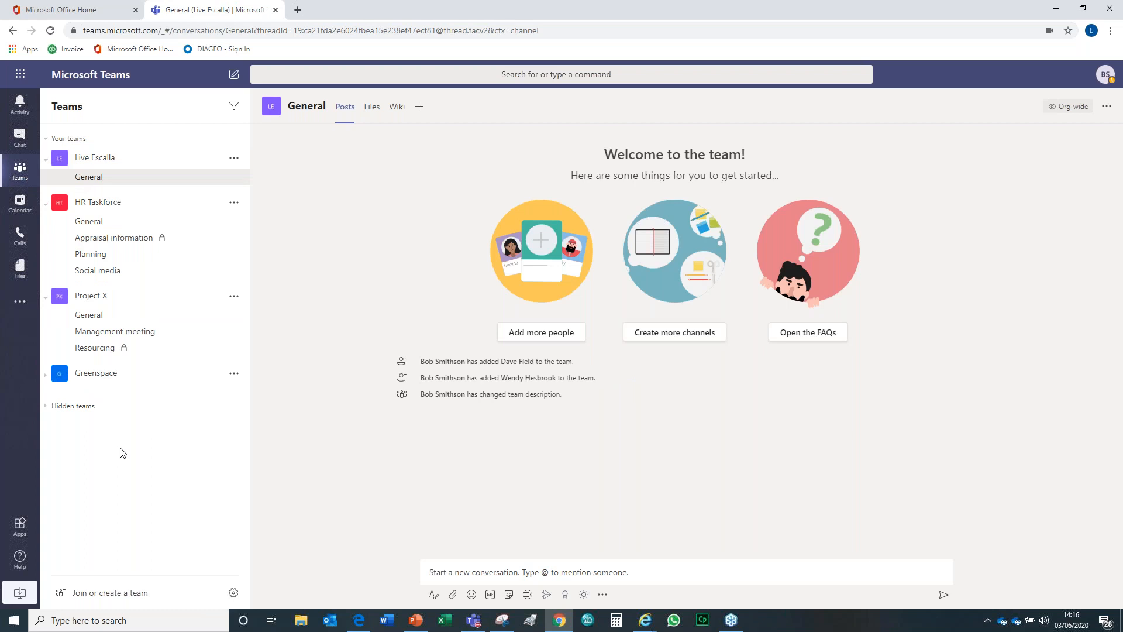
{"action": "left_click", "coordinate": [46, 296]}
{"action": "left_click", "coordinate": [46, 209]}
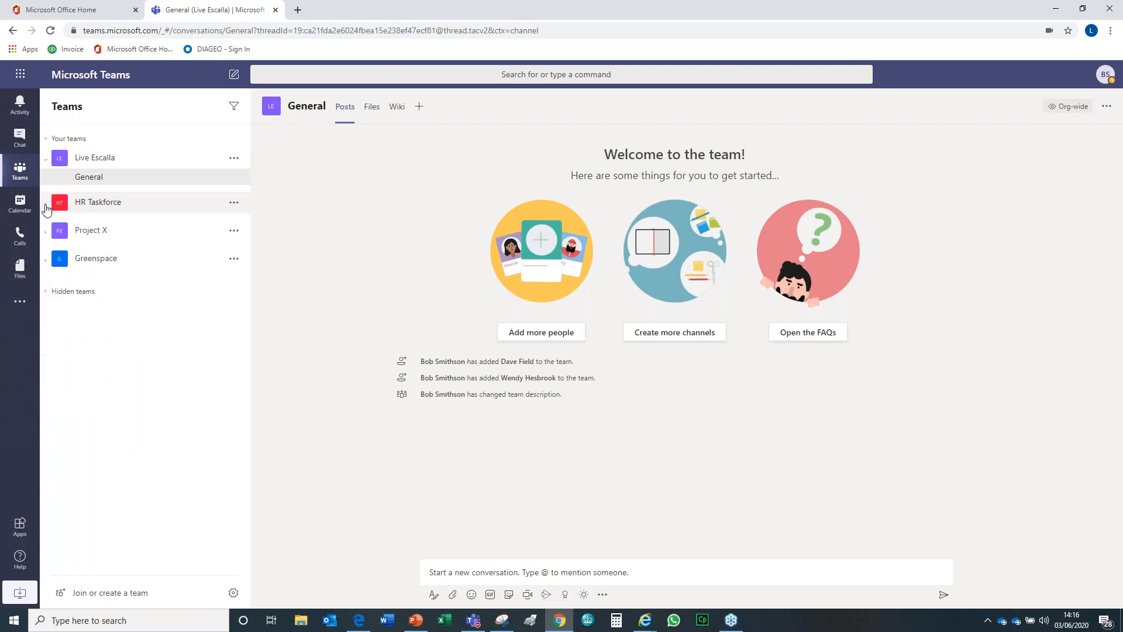
{"action": "left_click", "coordinate": [45, 211]}
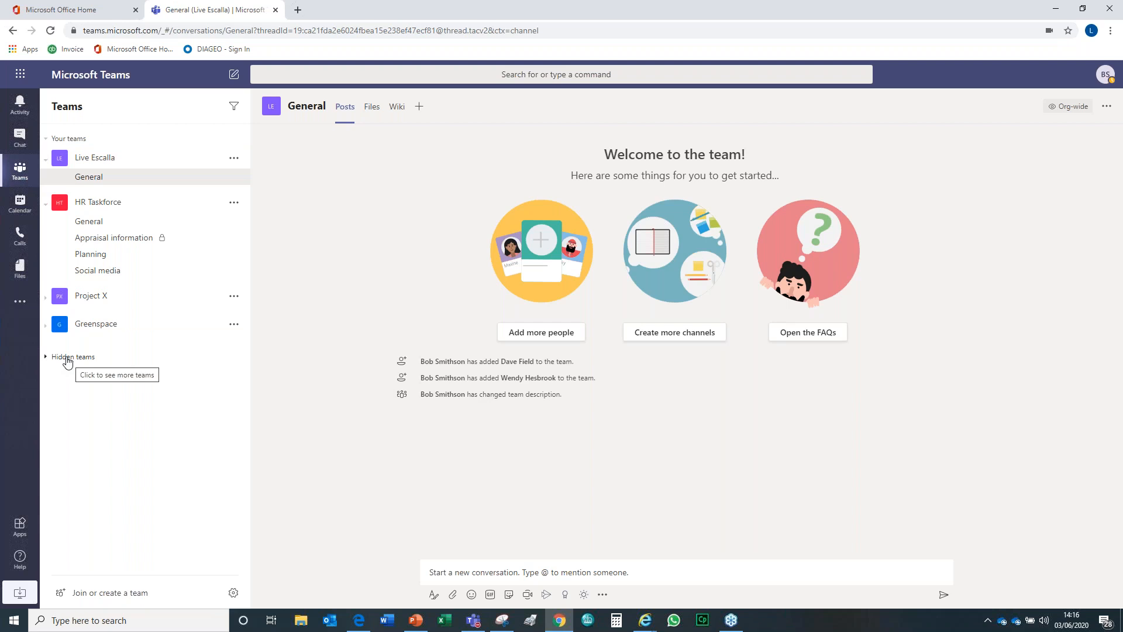
Step: Reveal the hidden teams and bring up the Marketing team's options menu
{"action": "left_click", "coordinate": [46, 360]}
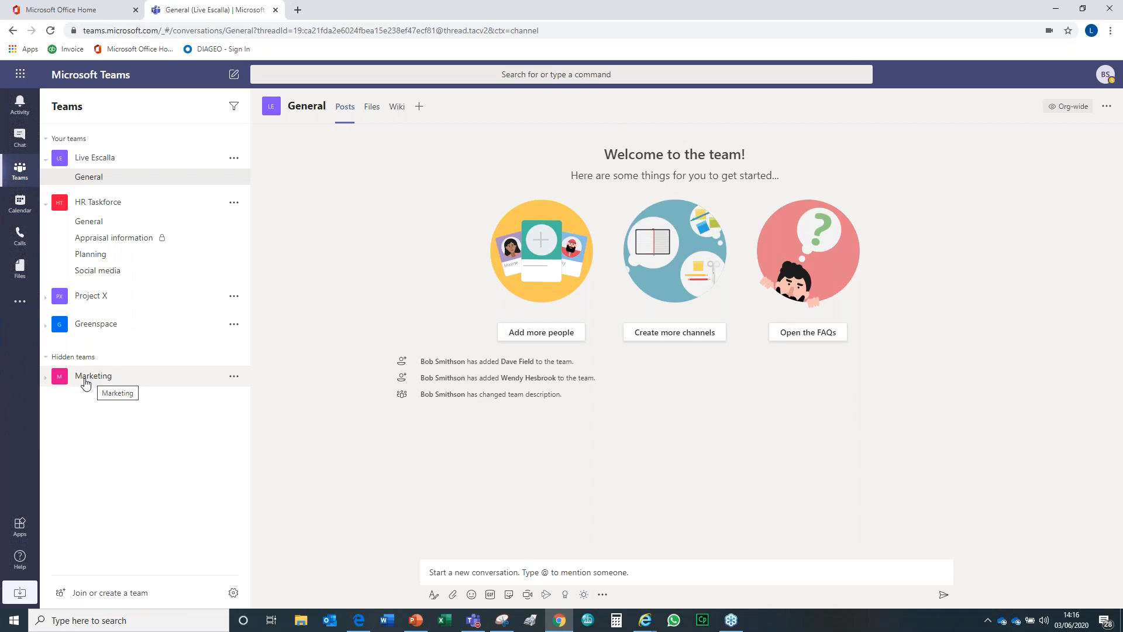
{"action": "left_click", "coordinate": [234, 378]}
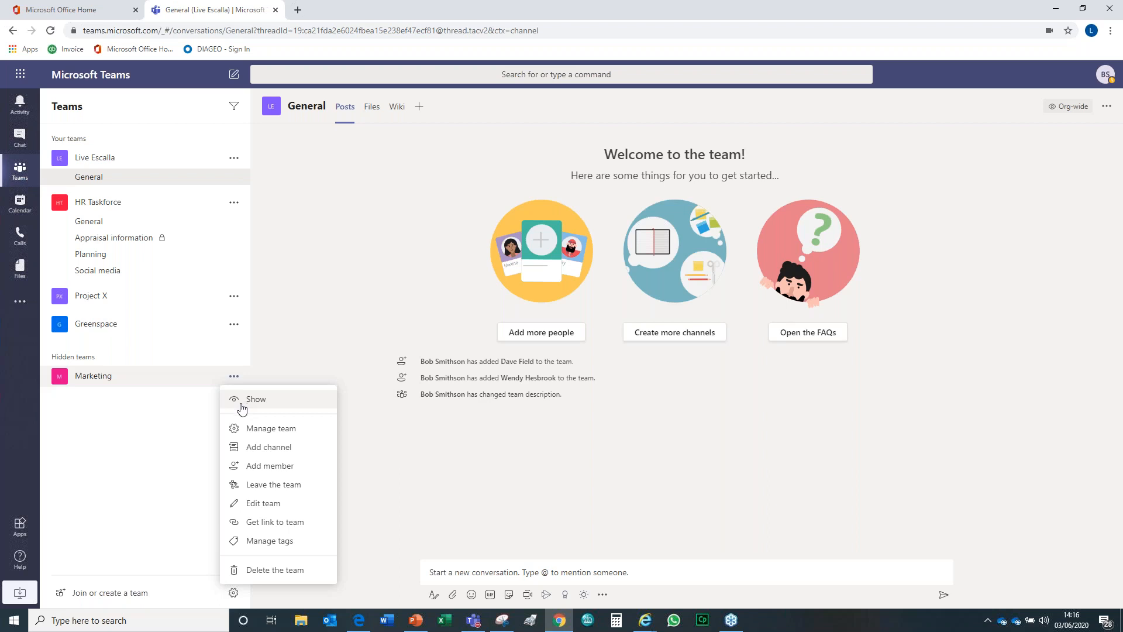
Step: Choose Show so the Marketing team joins the visible teams list
{"action": "left_click", "coordinate": [244, 400]}
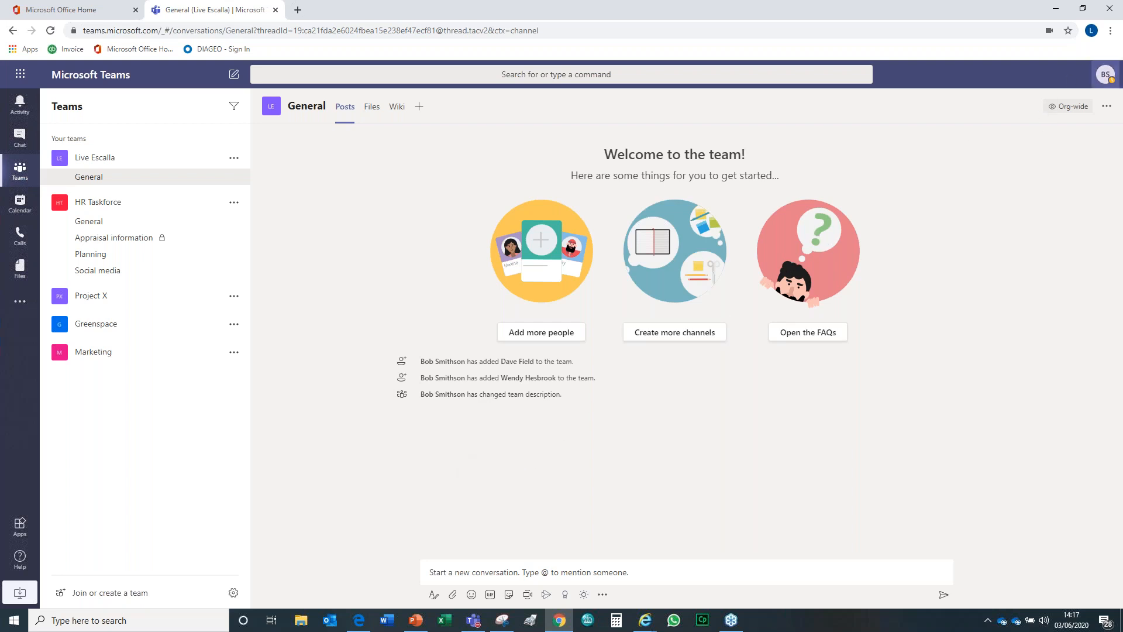
{"action": "left_click", "coordinate": [1105, 76]}
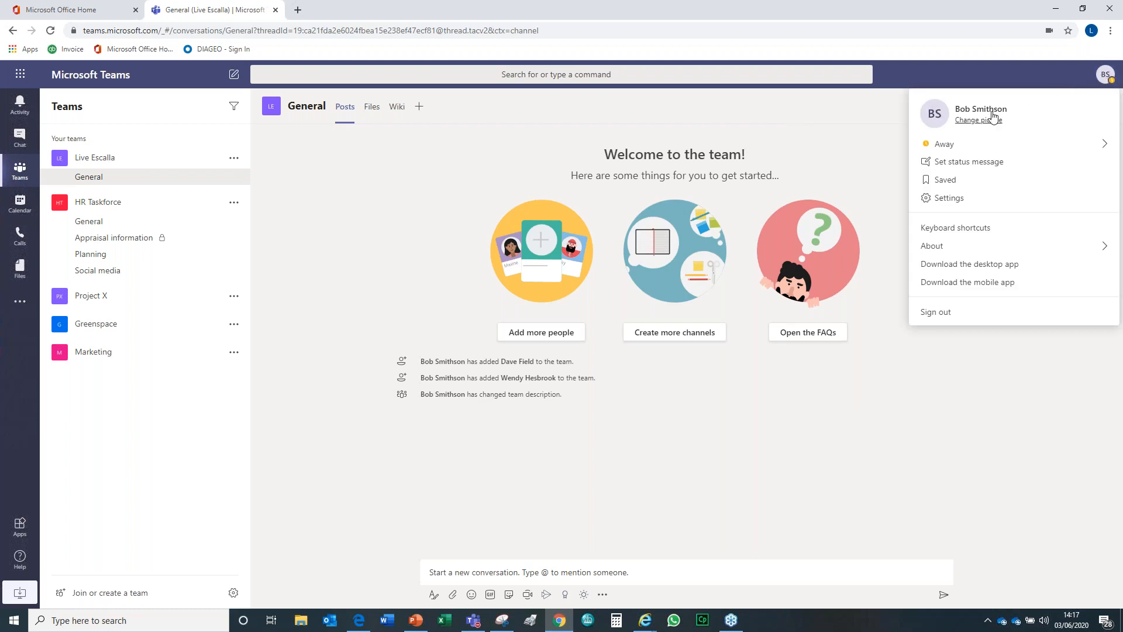
Step: Switch the account presence from Away to Available in the profile menu
{"action": "mouse_move", "coordinate": [940, 146]}
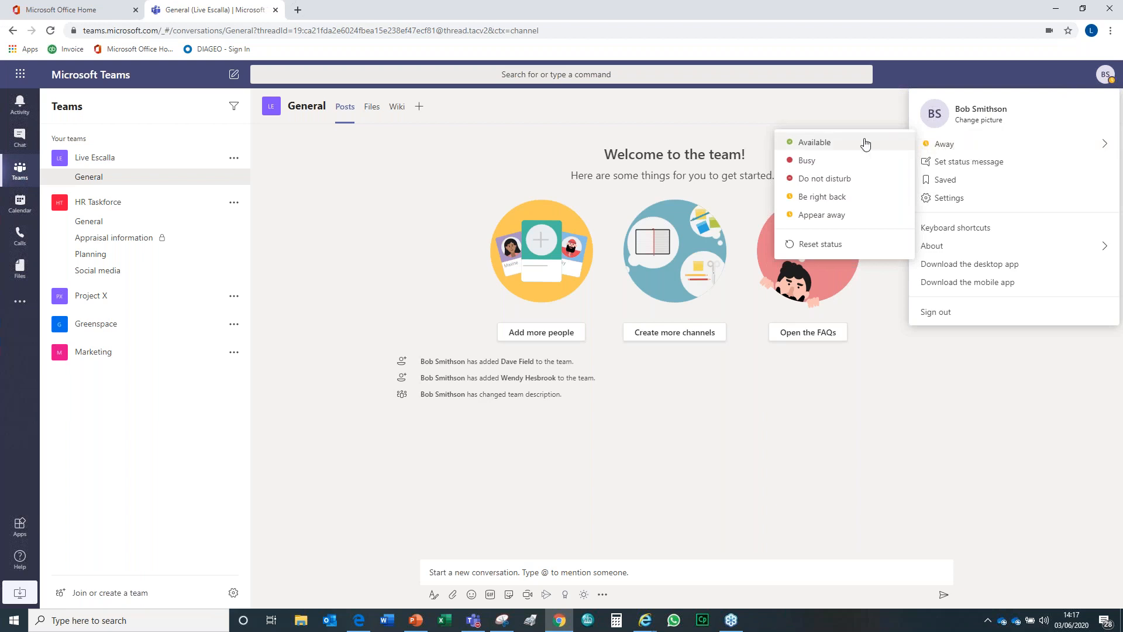
{"action": "left_click", "coordinate": [807, 145]}
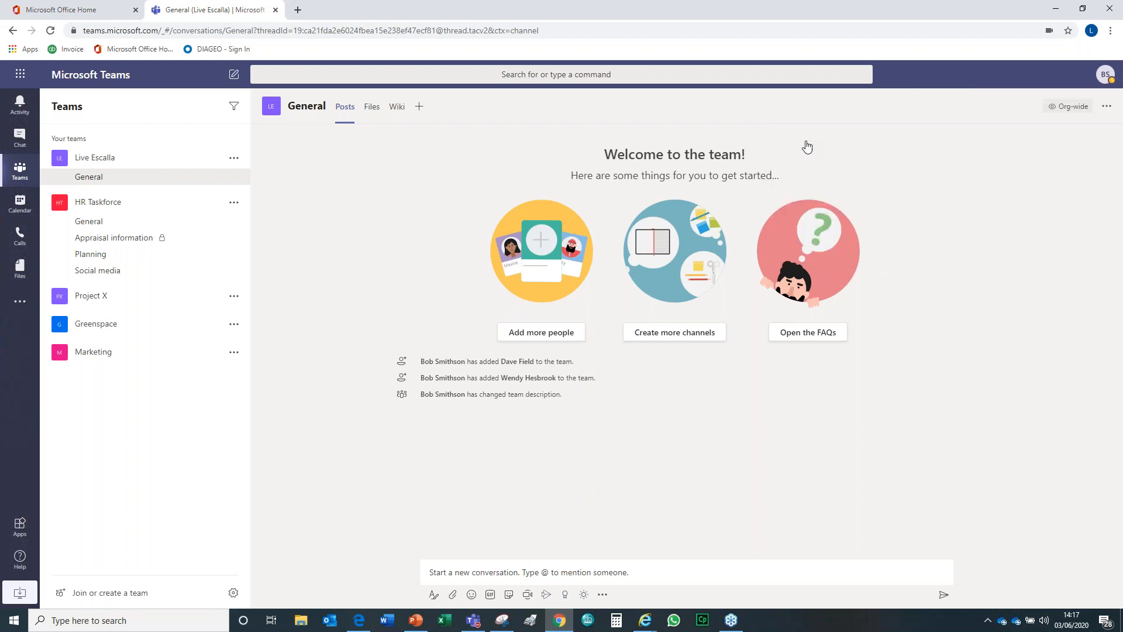
{"action": "left_click", "coordinate": [1103, 79]}
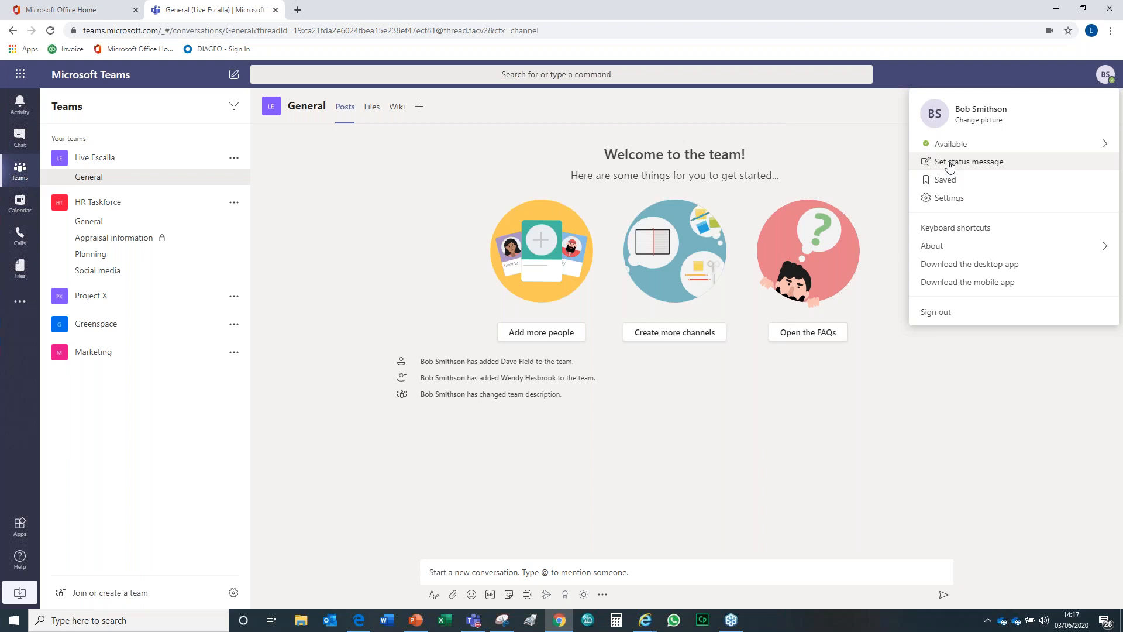
Step: Open Settings to review the Privacy page with read receipts and surveys on, then Notifications
{"action": "left_click", "coordinate": [946, 198]}
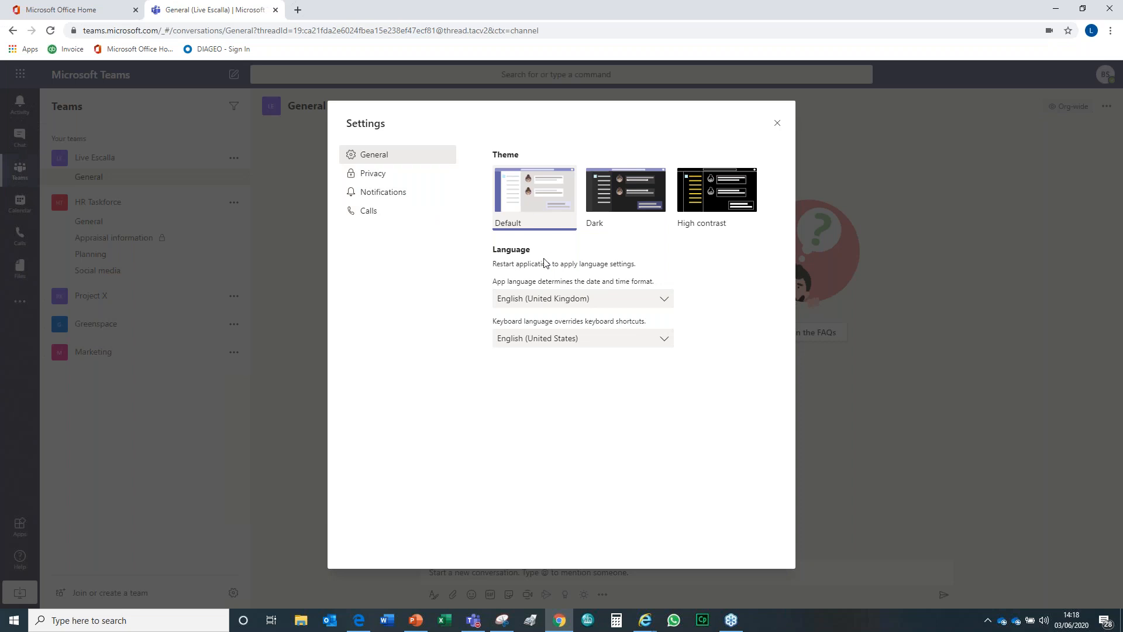
{"action": "left_click", "coordinate": [389, 175]}
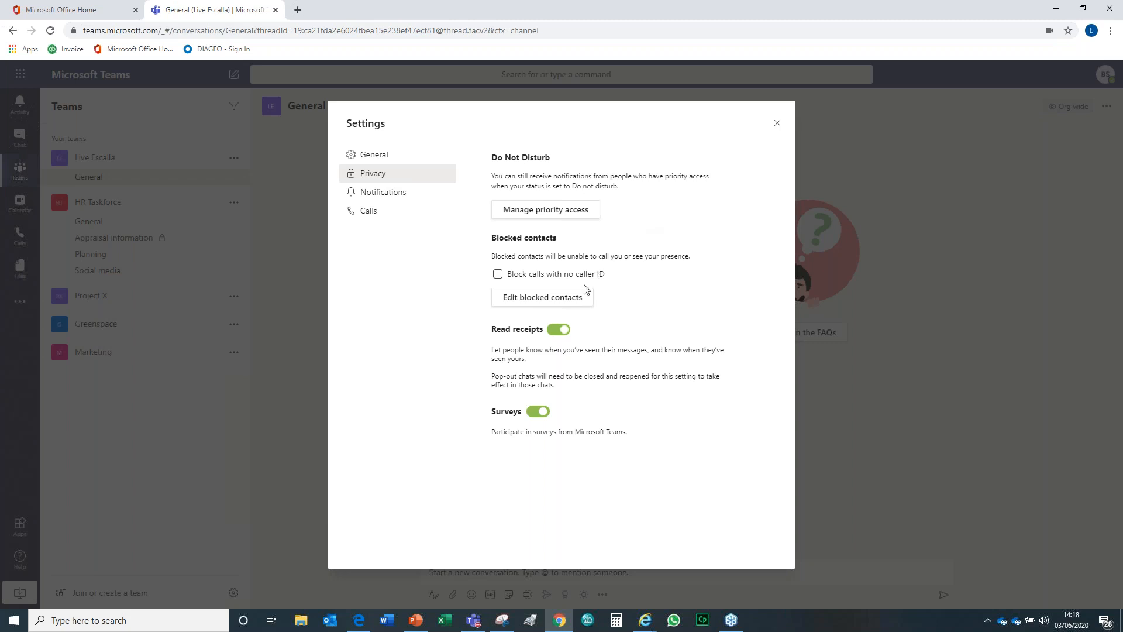
{"action": "left_click", "coordinate": [562, 329]}
{"action": "left_click", "coordinate": [397, 197]}
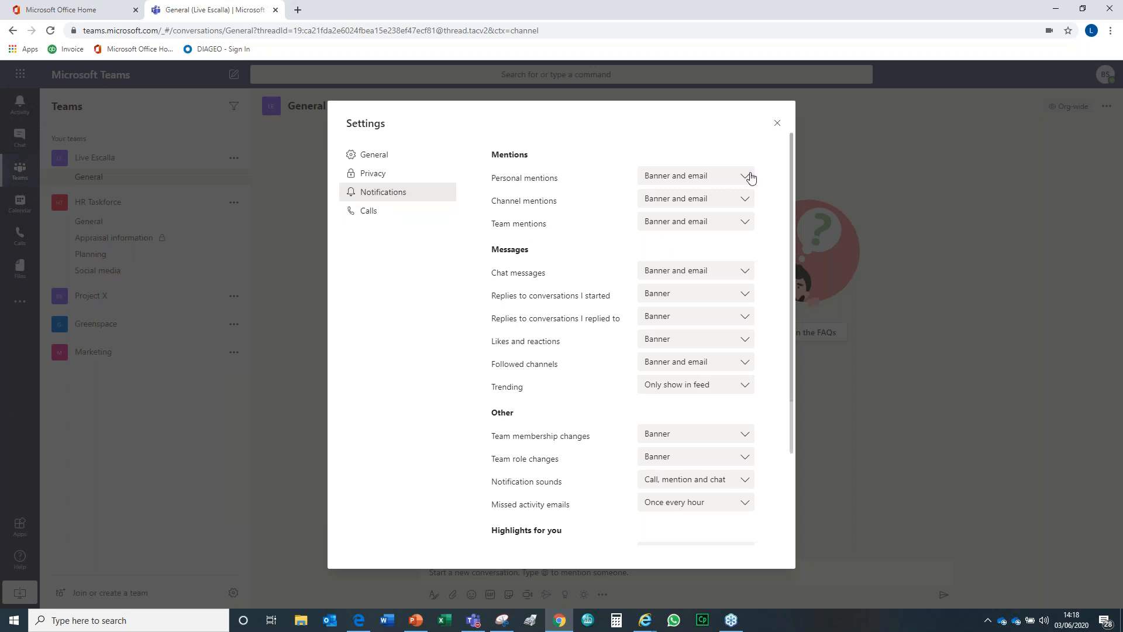
Step: Check the Chat messages notification choices, keep Banner and email, and close Settings
{"action": "left_click", "coordinate": [745, 272]}
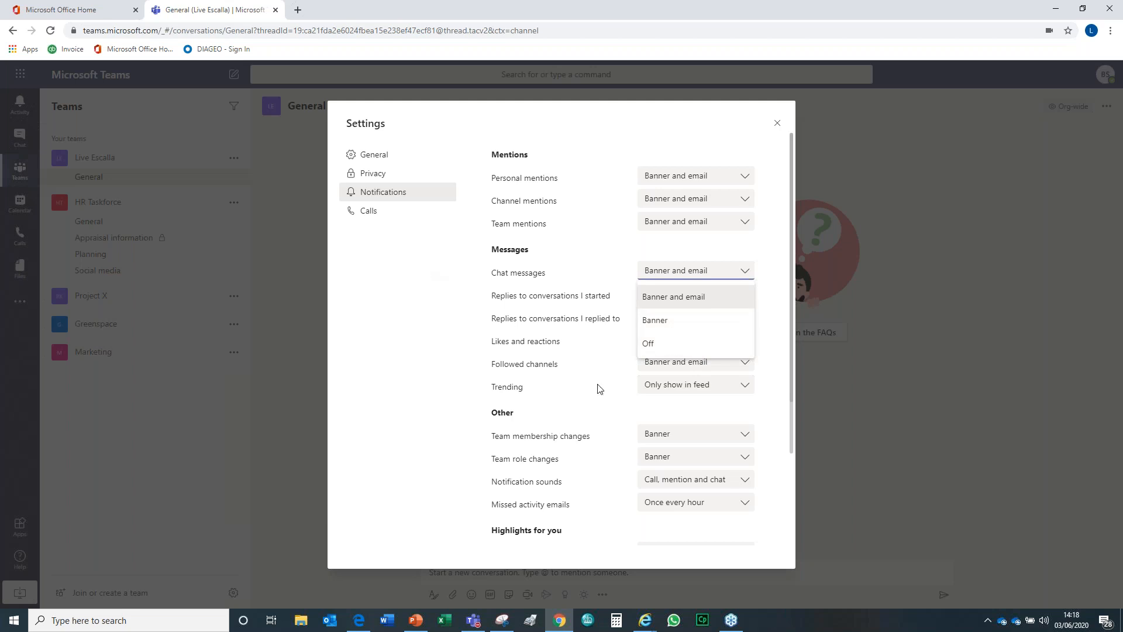
{"action": "scroll", "coordinate": [623, 443], "scroll_direction": "down", "scroll_amount": 1}
{"action": "scroll", "coordinate": [624, 443], "scroll_direction": "up", "scroll_amount": 1}
{"action": "left_click", "coordinate": [779, 125]}
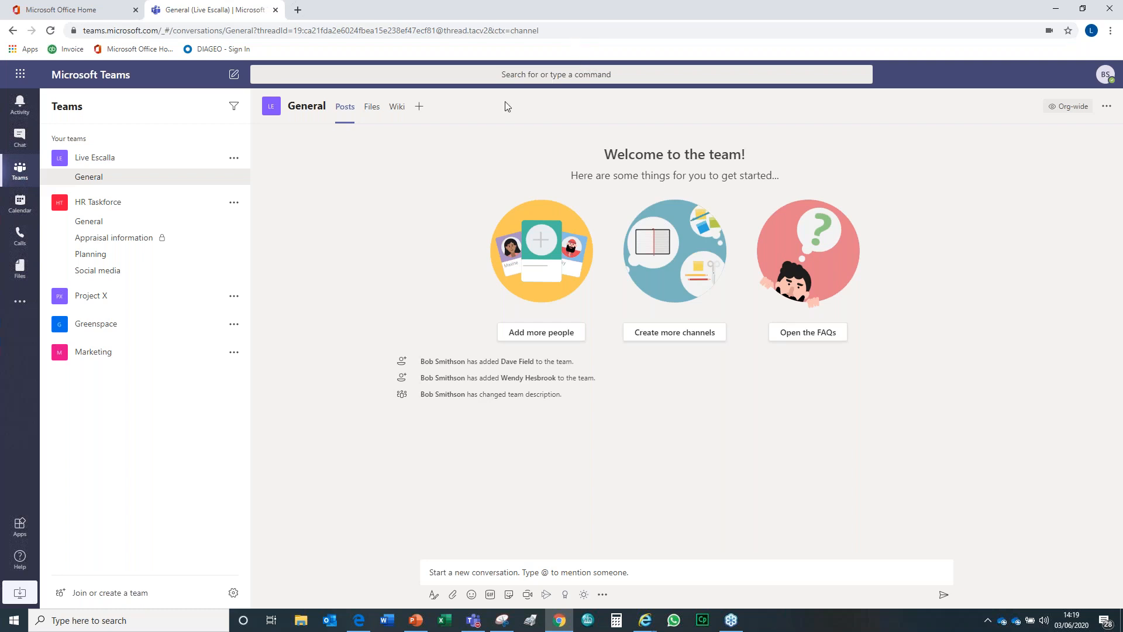
Step: Open HR Taskforce General and scroll posts to the 1 min 46 sec 'Interview discussion' recording
{"action": "left_click", "coordinate": [89, 225]}
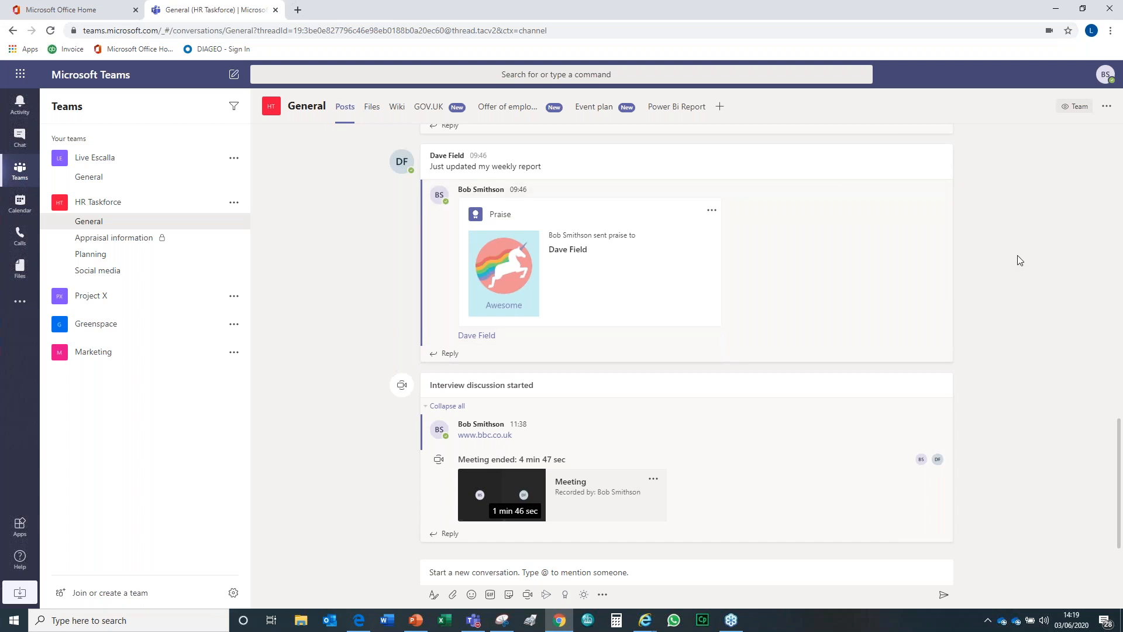
{"action": "scroll", "coordinate": [1019, 260], "scroll_direction": "up", "scroll_amount": 7}
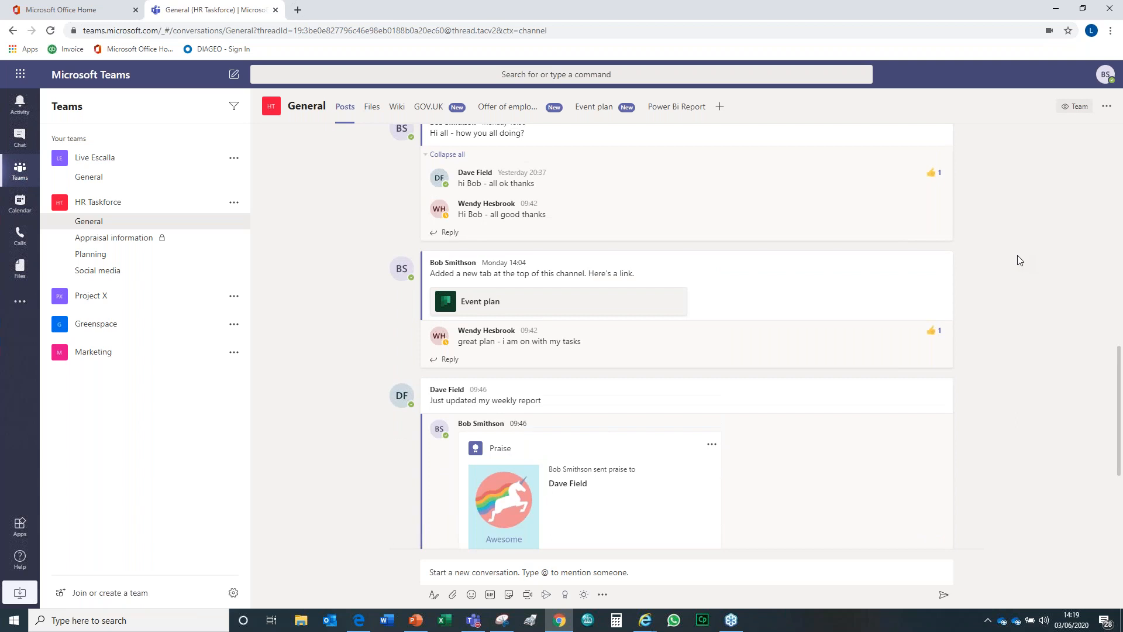
{"action": "scroll", "coordinate": [1019, 260], "scroll_direction": "up", "scroll_amount": 1}
{"action": "scroll", "coordinate": [1020, 260], "scroll_direction": "up", "scroll_amount": 3}
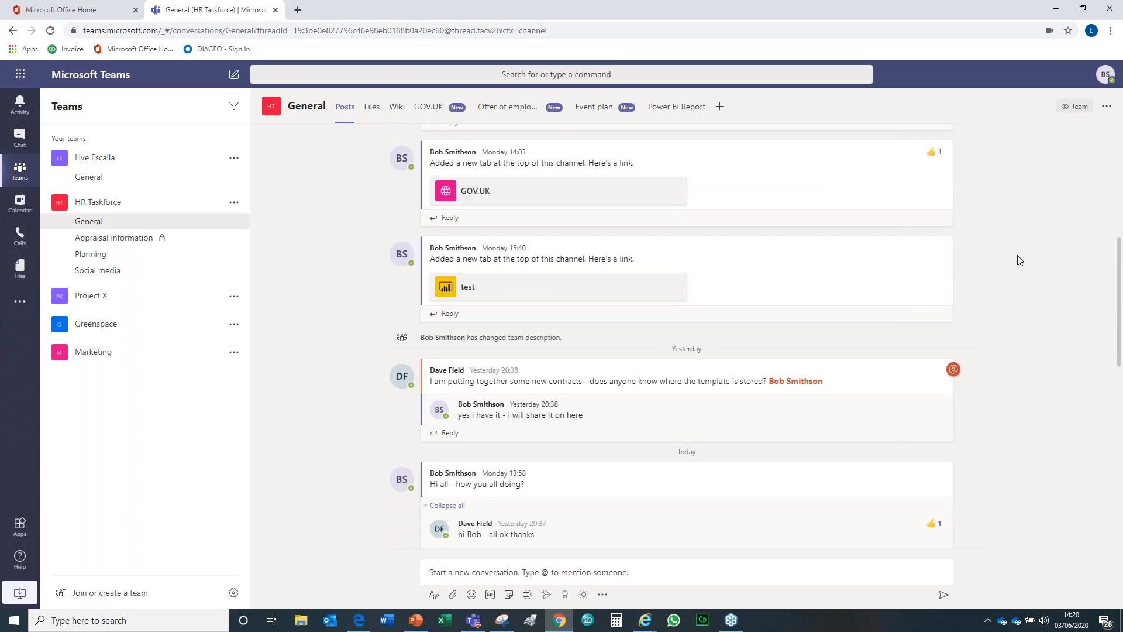
{"action": "scroll", "coordinate": [1020, 259], "scroll_direction": "up", "scroll_amount": 3}
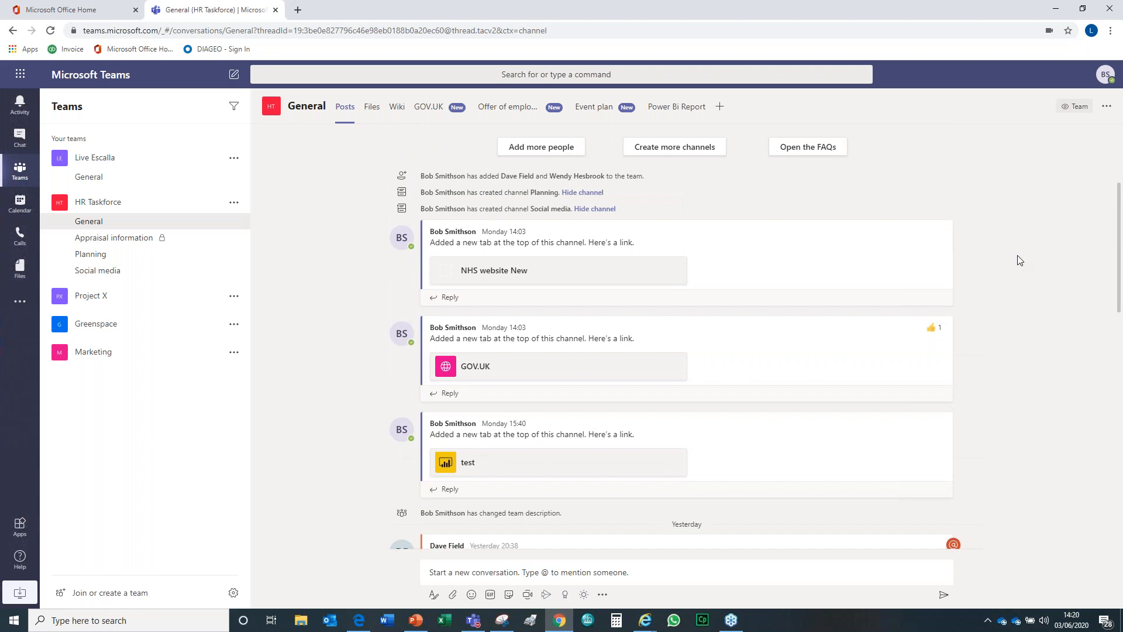
{"action": "scroll", "coordinate": [1021, 261], "scroll_direction": "down", "scroll_amount": 2}
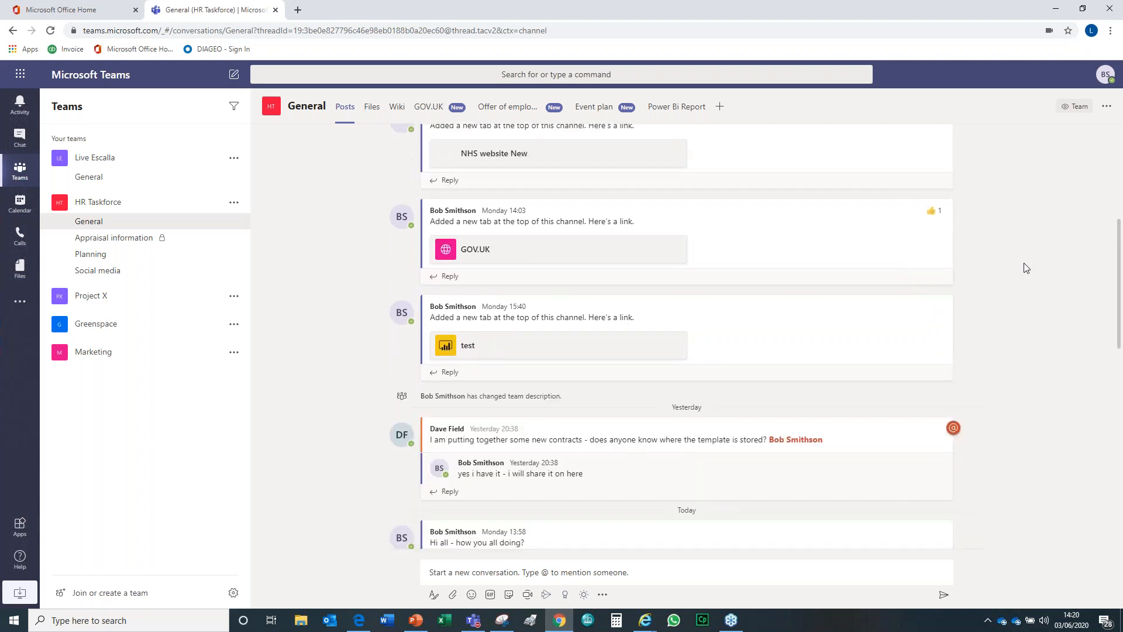
{"action": "scroll", "coordinate": [1023, 263], "scroll_direction": "down", "scroll_amount": 6}
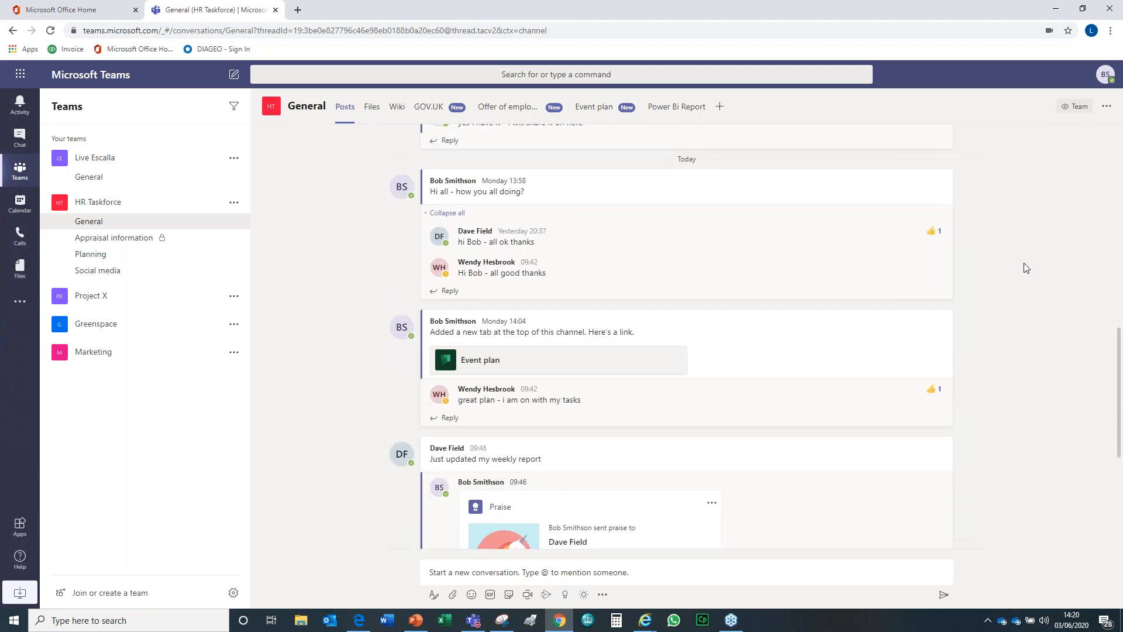
{"action": "scroll", "coordinate": [1024, 266], "scroll_direction": "down", "scroll_amount": 5}
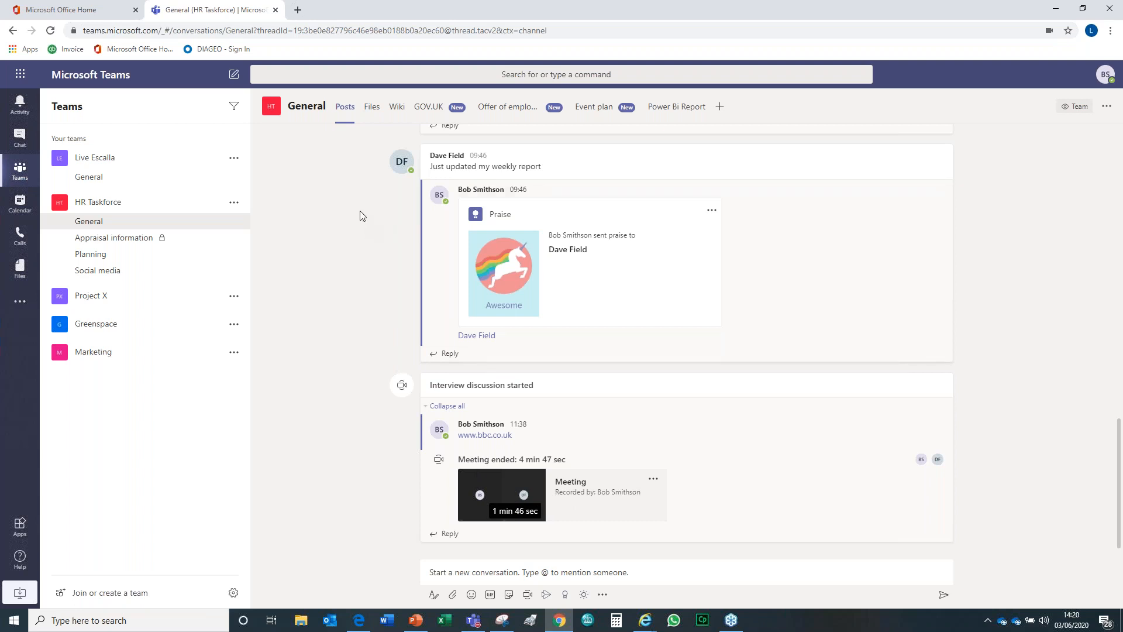
Step: Browse the General channel's Files, then view the Wiki's Team information page
{"action": "left_click", "coordinate": [370, 111]}
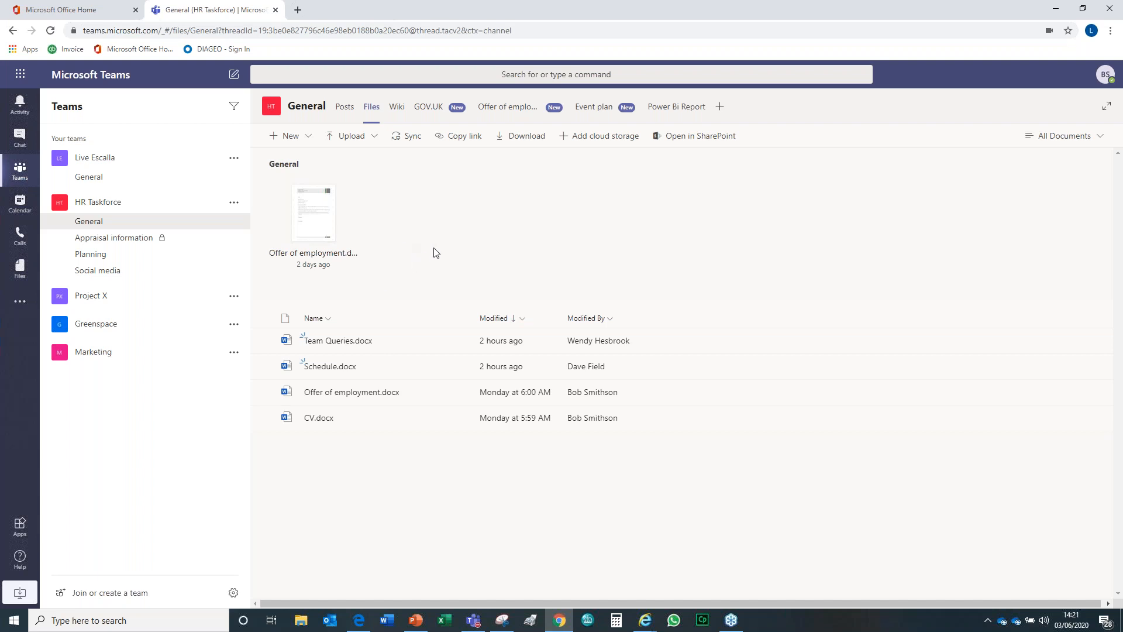
{"action": "left_click", "coordinate": [396, 110]}
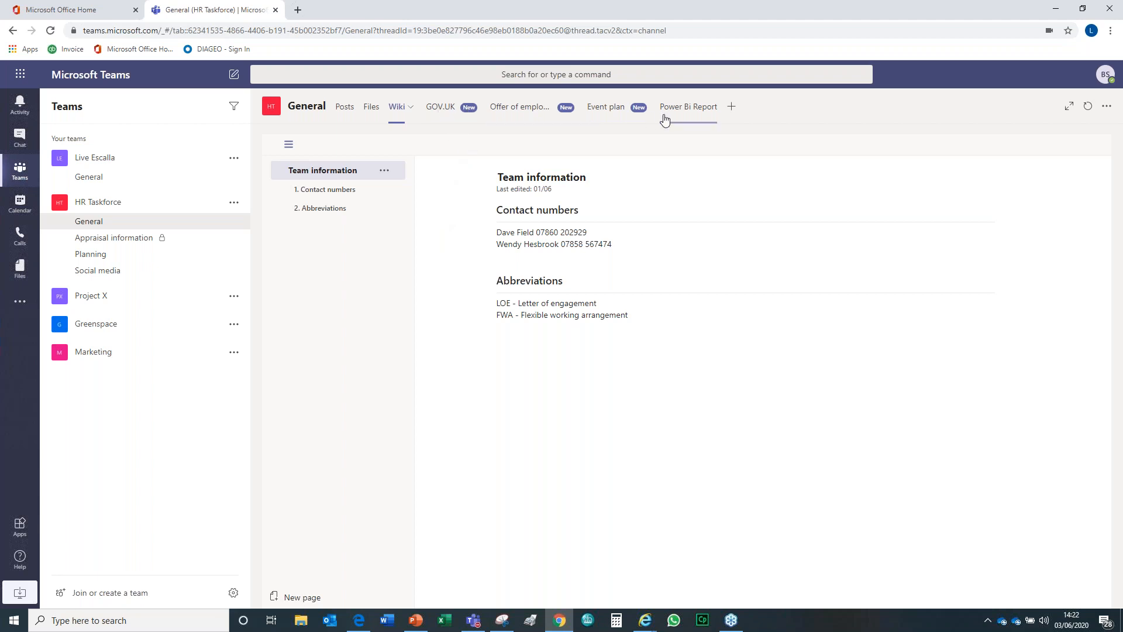
Step: View the GOV.UK website tab, then the Offer of employment Word document
{"action": "left_click", "coordinate": [441, 108]}
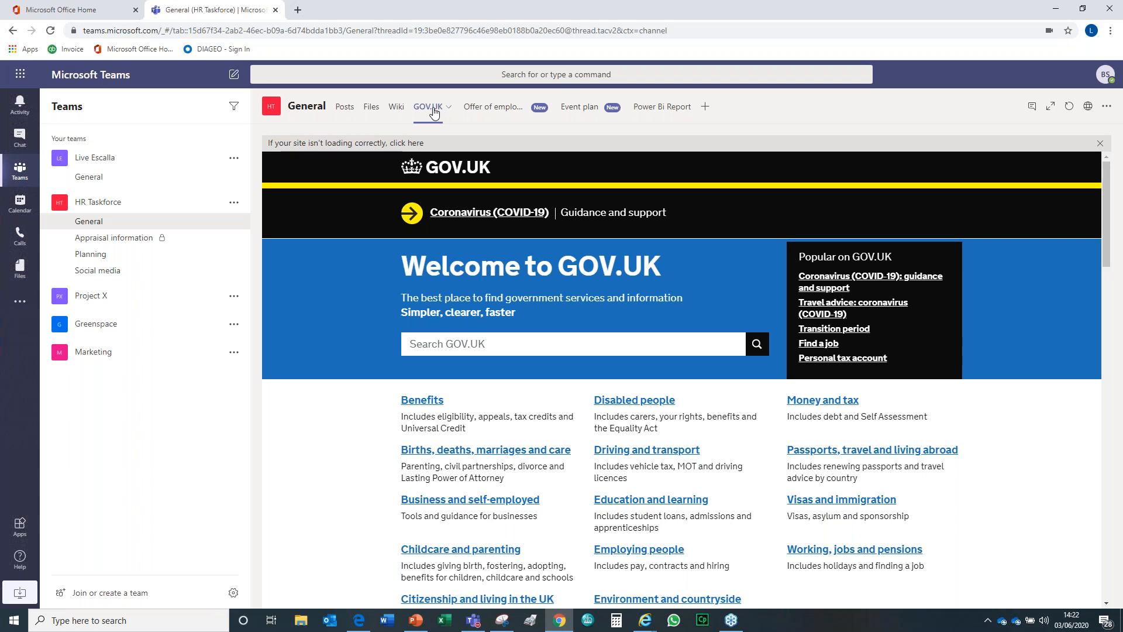
{"action": "left_click", "coordinate": [500, 111]}
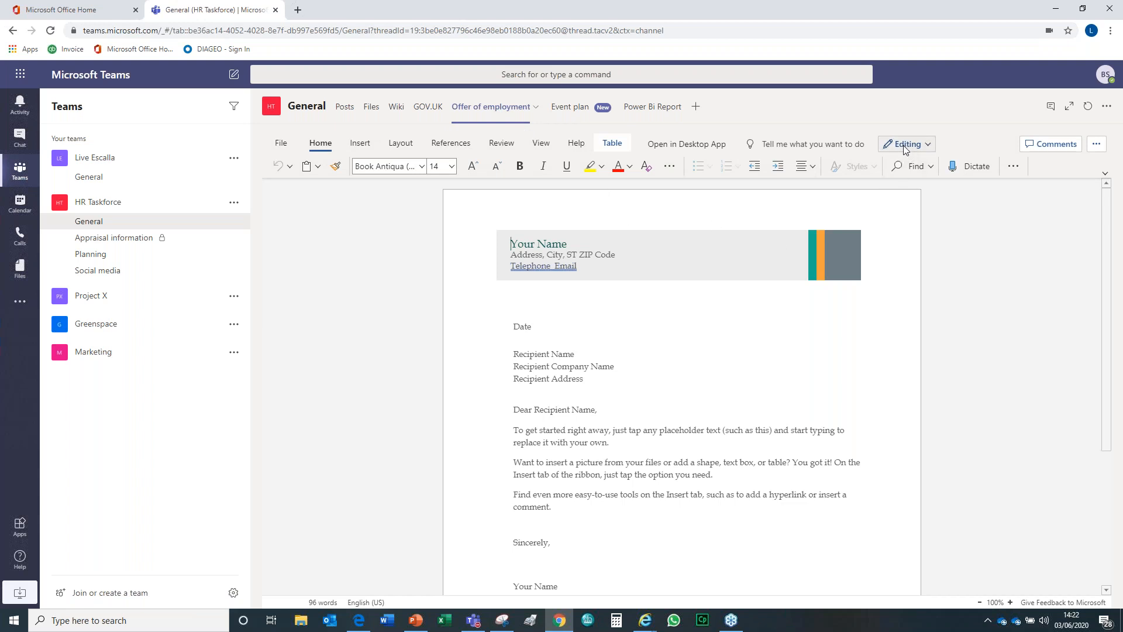
{"action": "left_click", "coordinate": [570, 109]}
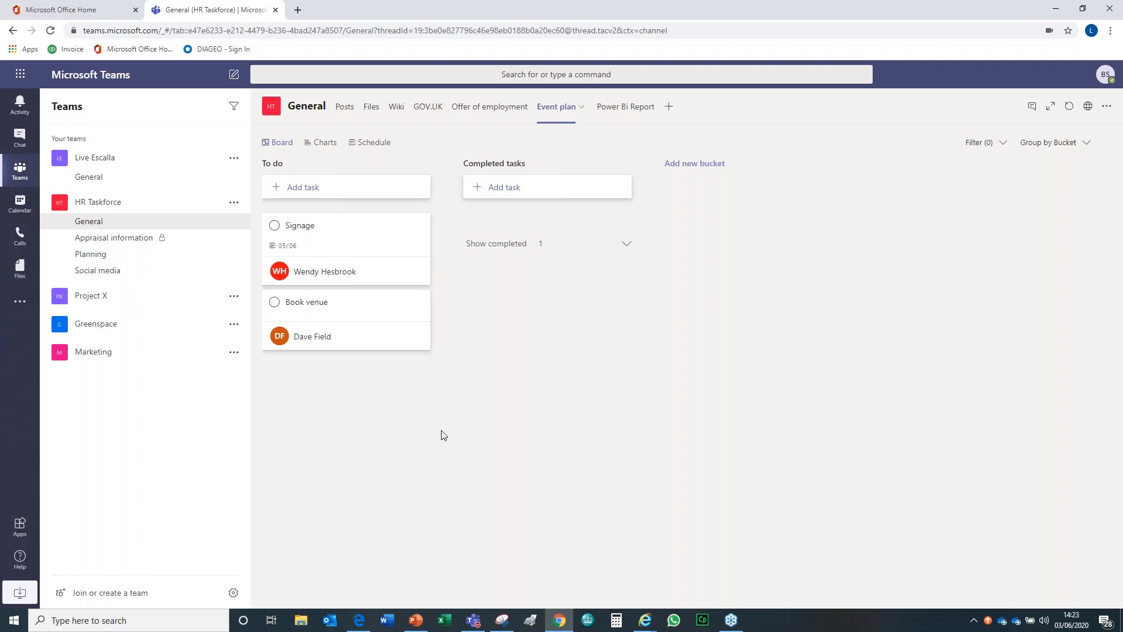
Step: Review the Event plan board's Signage and Book venue tasks, then open the Power Bi Report tab
{"action": "left_click", "coordinate": [613, 108]}
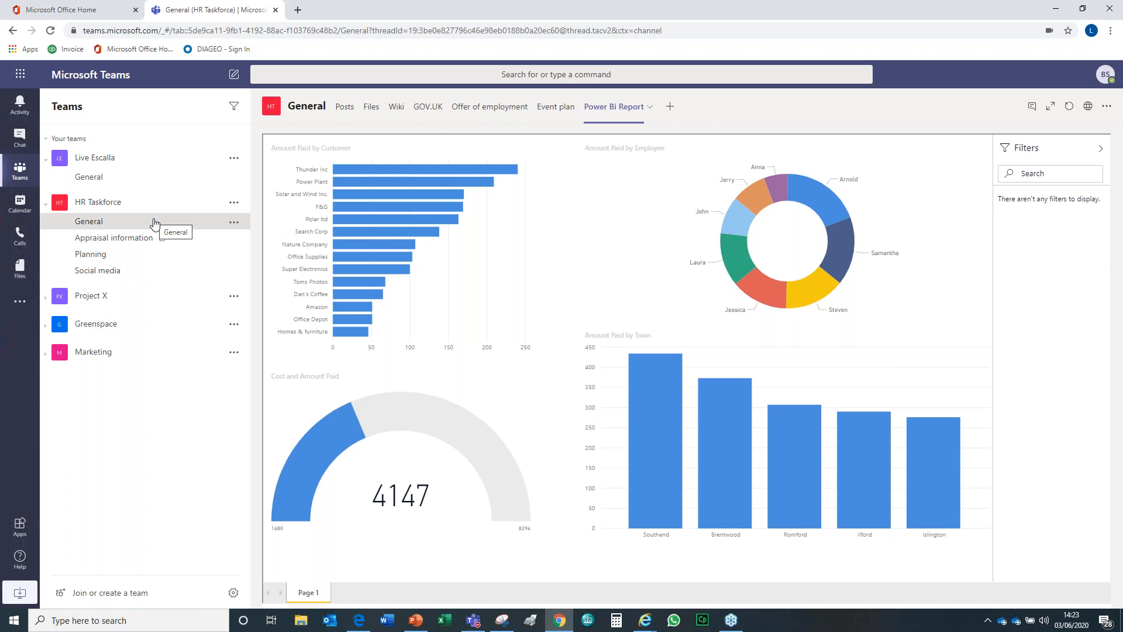
Step: Open the HR Taskforce team's management page from its More options menu
{"action": "left_click", "coordinate": [234, 205]}
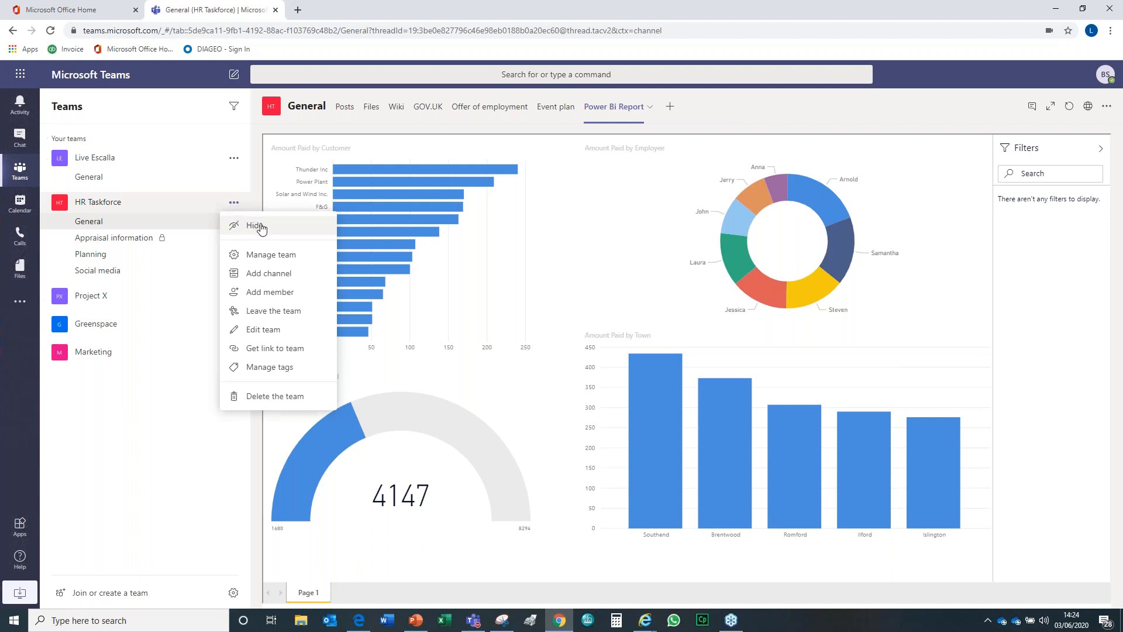
{"action": "left_click", "coordinate": [258, 258]}
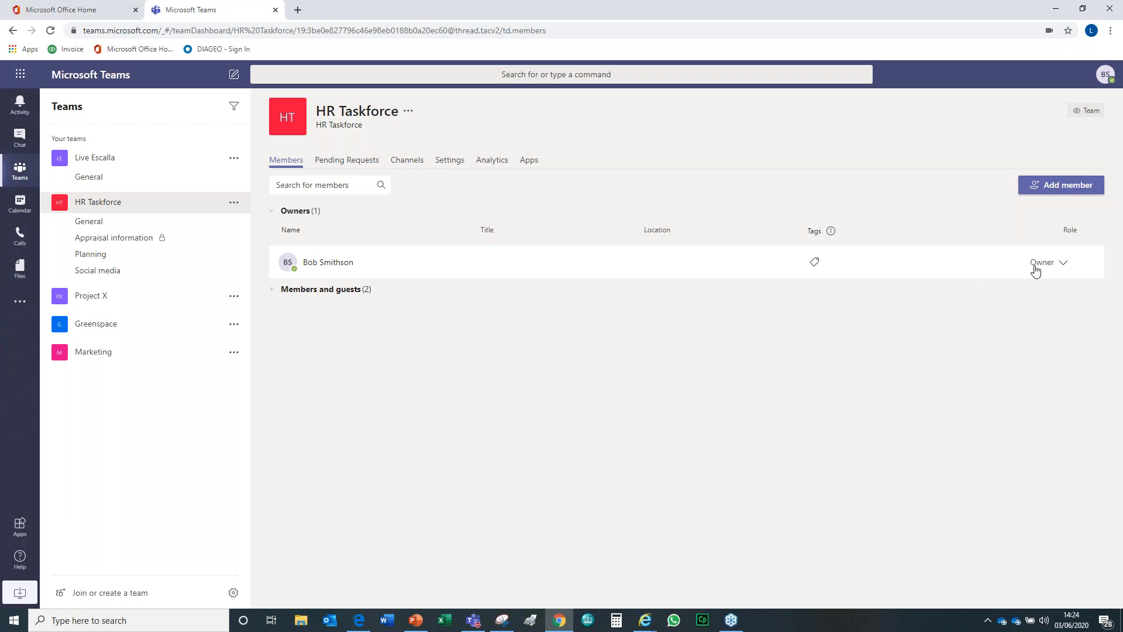
Step: Expand HR Taskforce's Members and guests to show one owner and two members, then close the team menu
{"action": "left_click", "coordinate": [272, 291]}
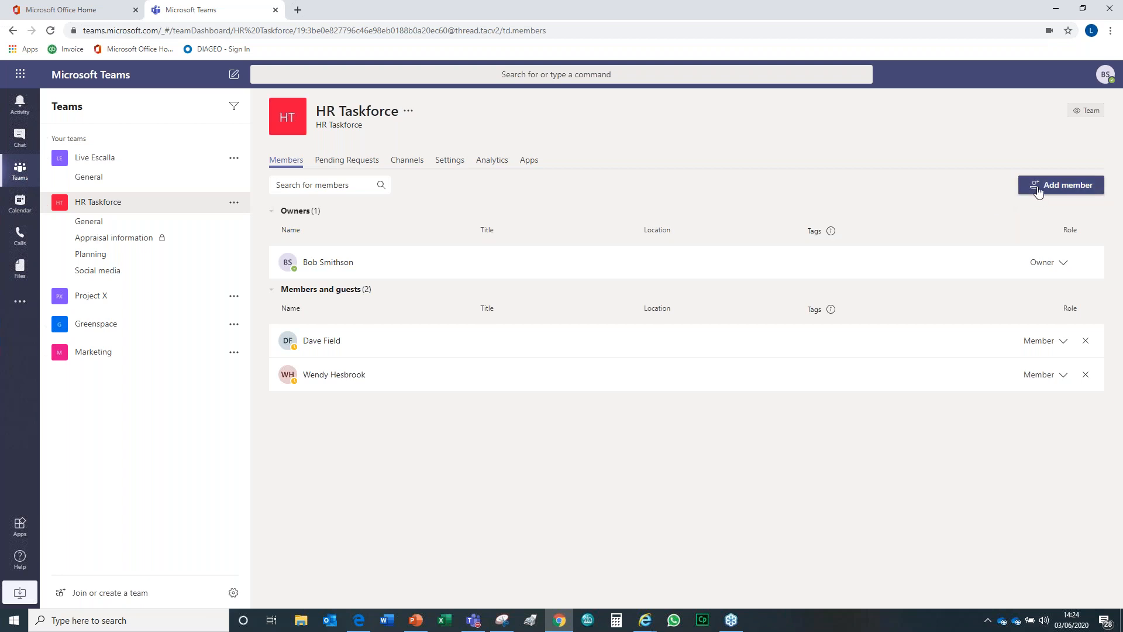
{"action": "left_click", "coordinate": [232, 205]}
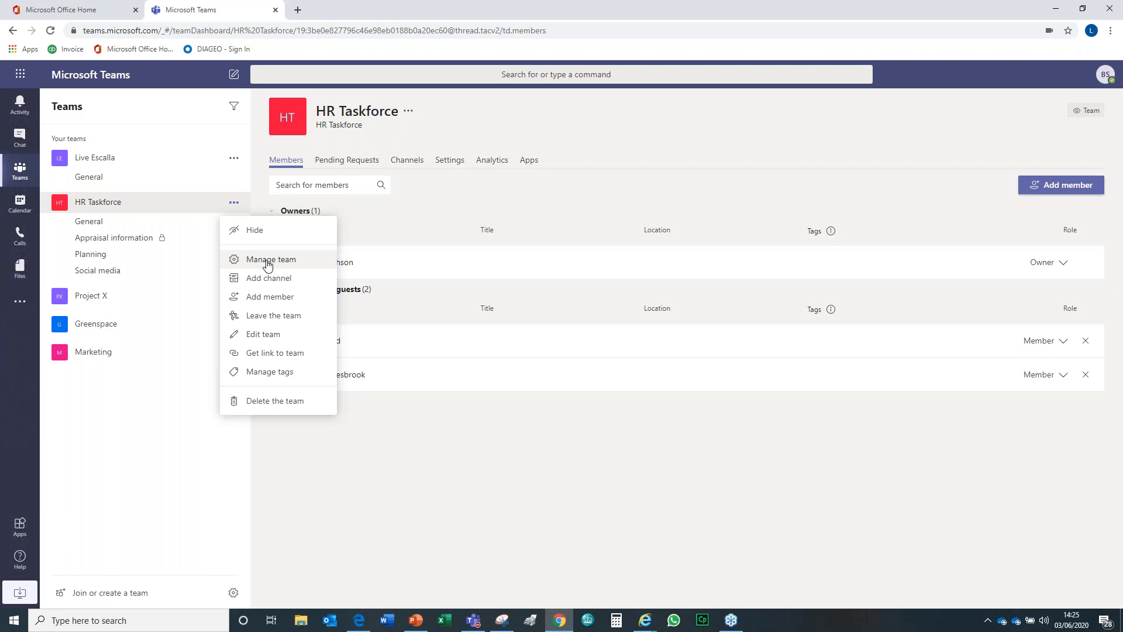
{"action": "left_click", "coordinate": [426, 484]}
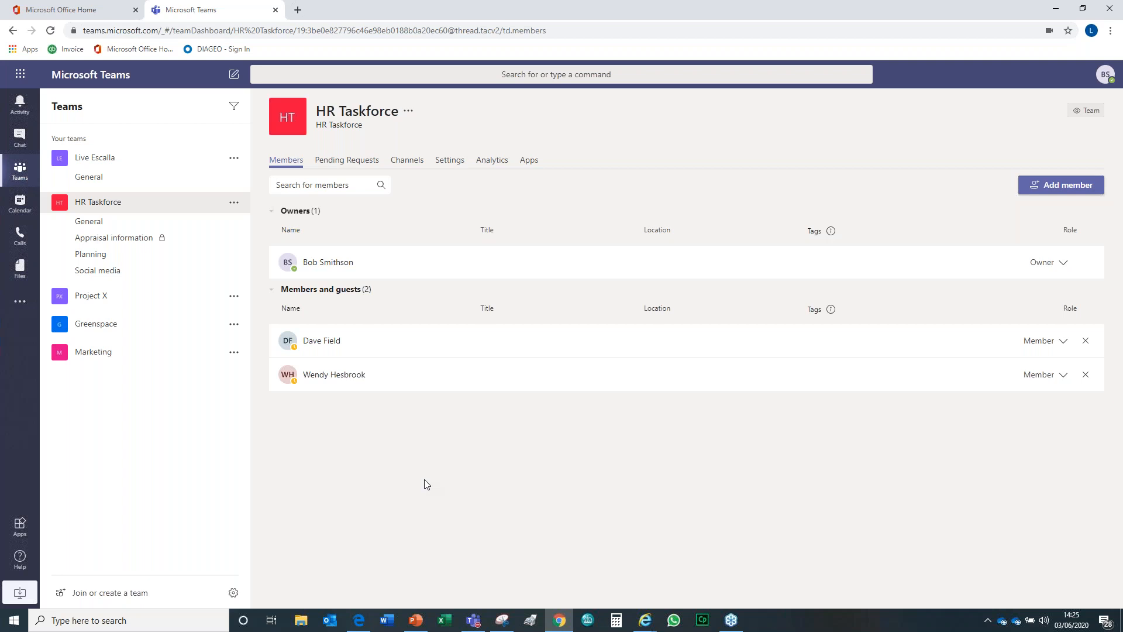
Step: Start a new team built from scratch and choose the Private team type
{"action": "left_click", "coordinate": [128, 594]}
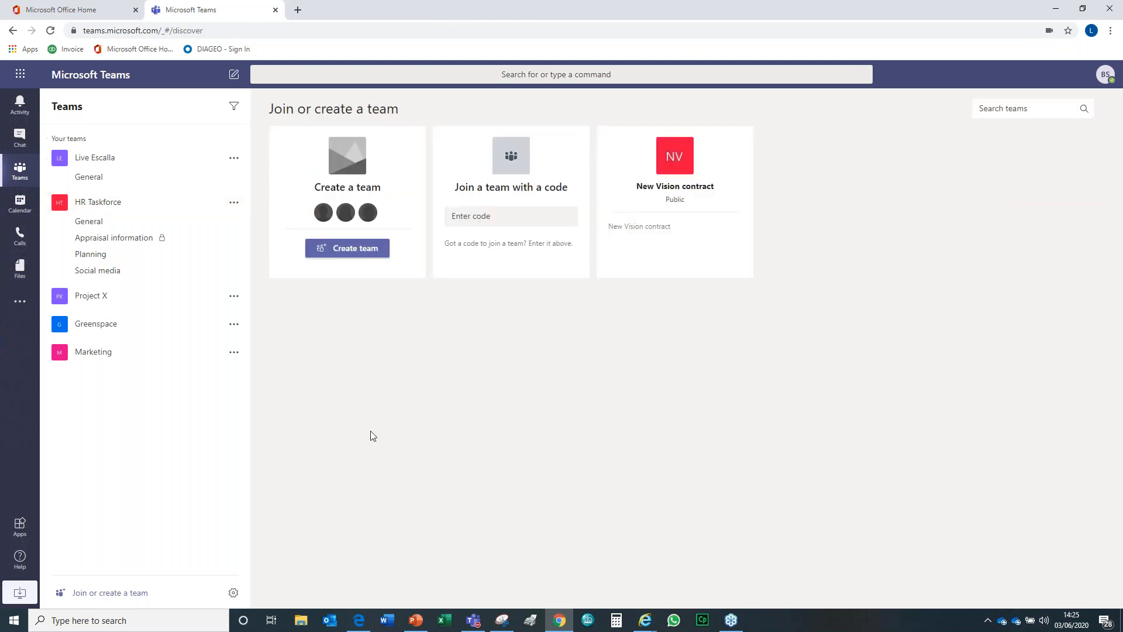
{"action": "left_click", "coordinate": [344, 250]}
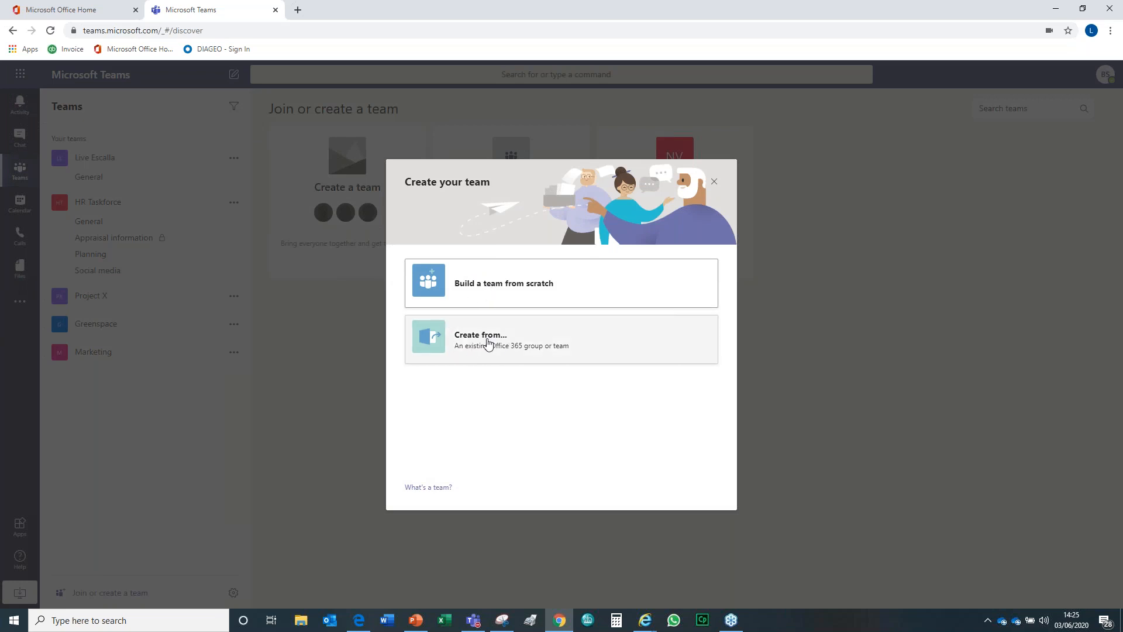
{"action": "left_click", "coordinate": [469, 285]}
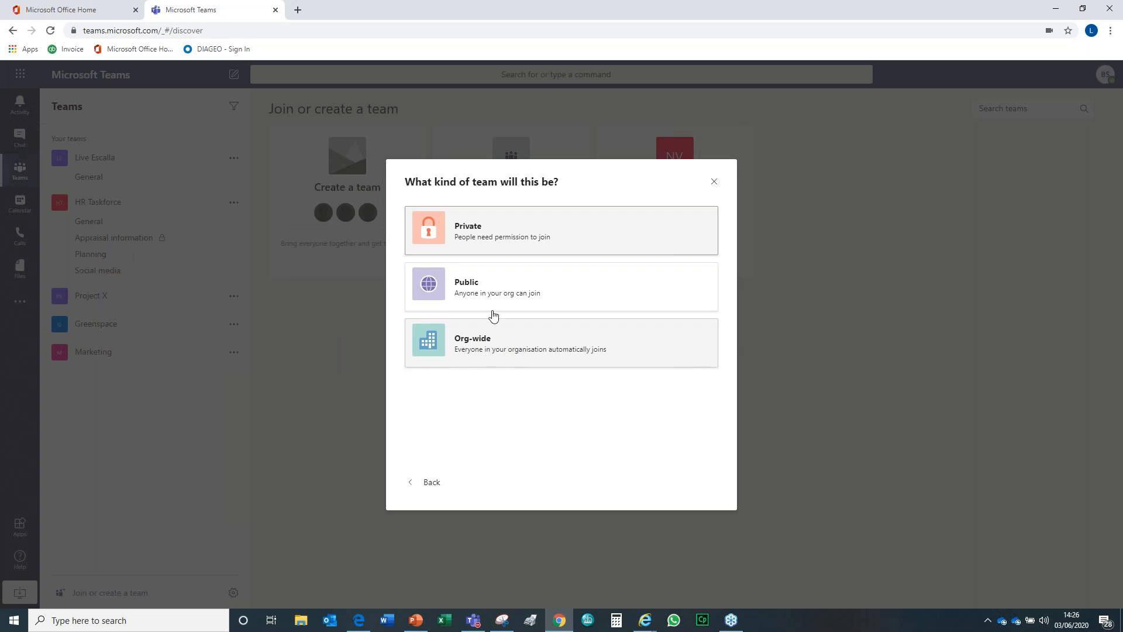
{"action": "left_click", "coordinate": [475, 236]}
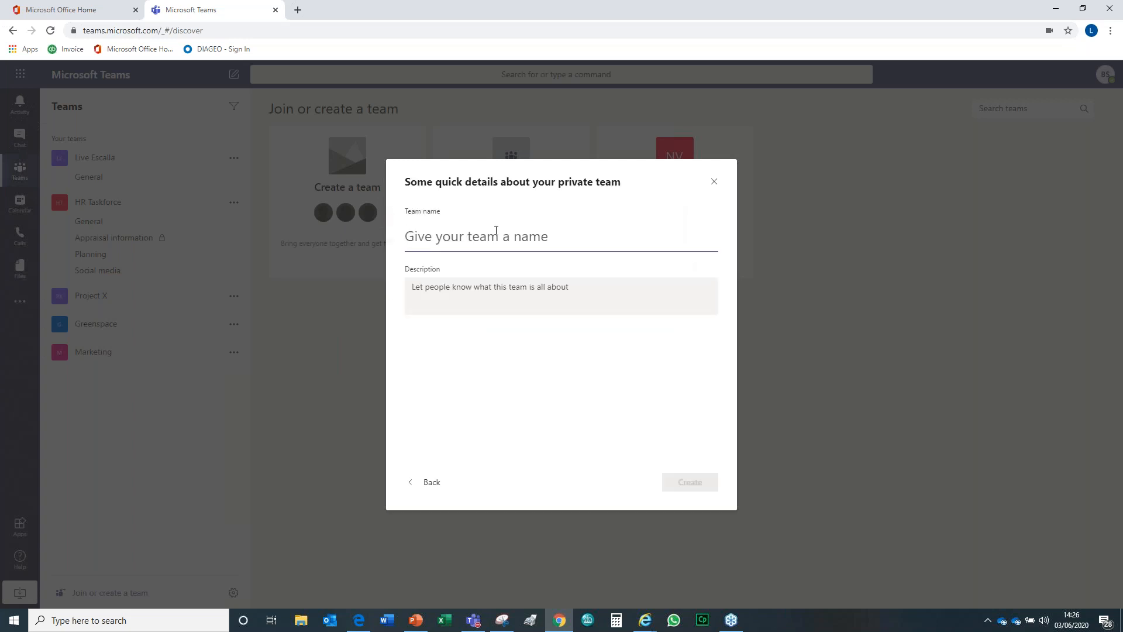
Step: Name the private team 'Digital leadership' and create it
{"action": "type", "text": "Digital leadership"}
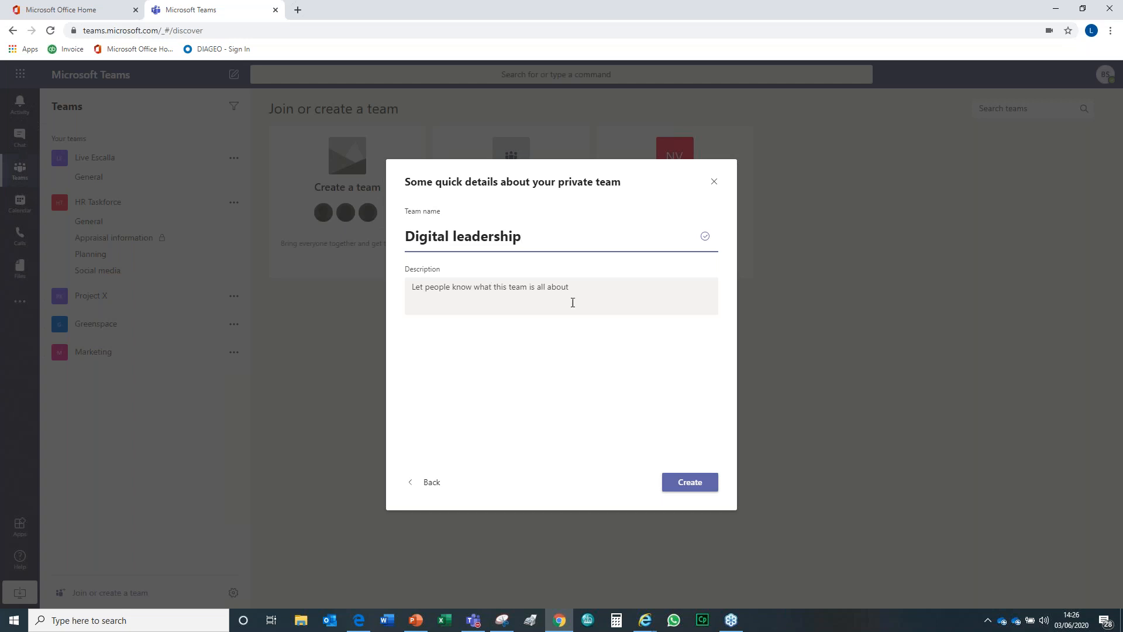
{"action": "left_click", "coordinate": [687, 489]}
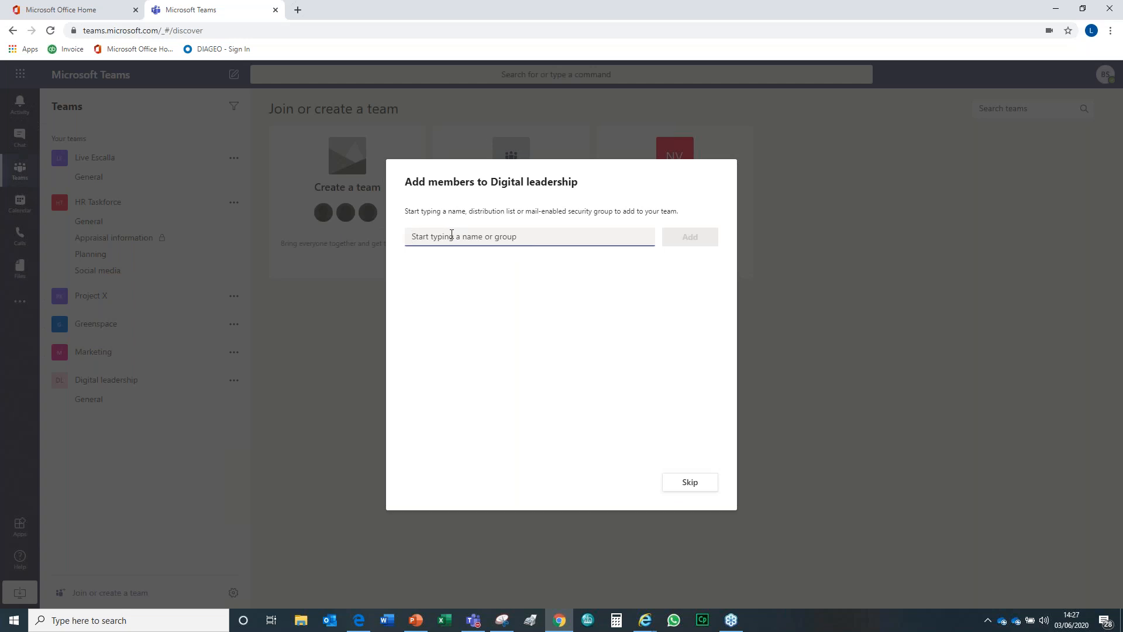
Step: Find two colleagues by name search and add both to Digital leadership as members
{"action": "type", "text": "dav"}
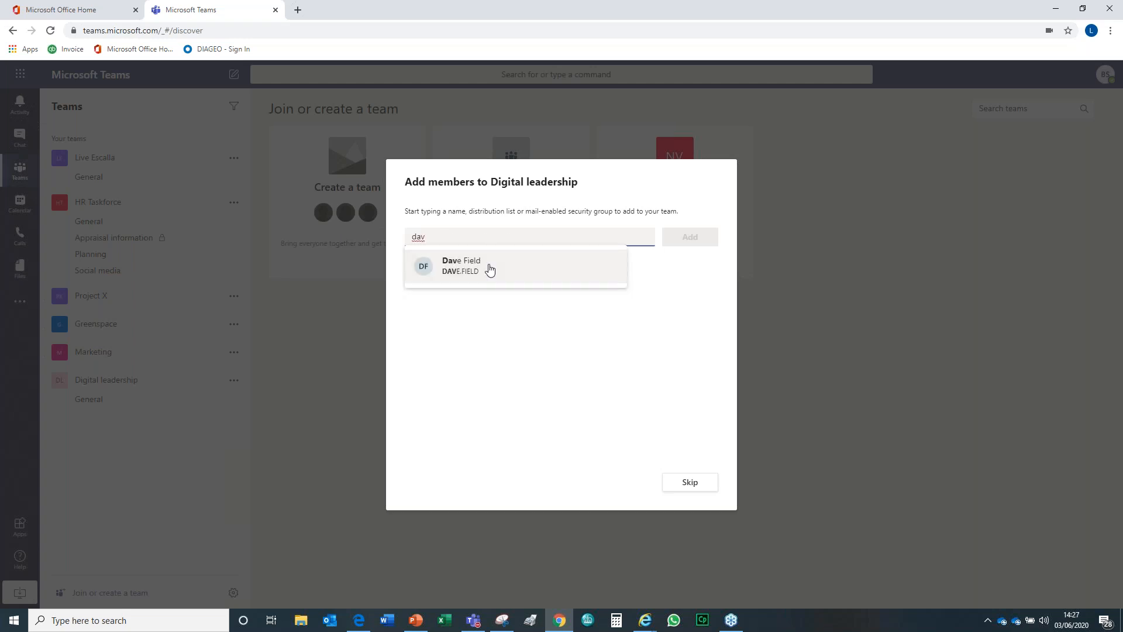
{"action": "left_click", "coordinate": [489, 269]}
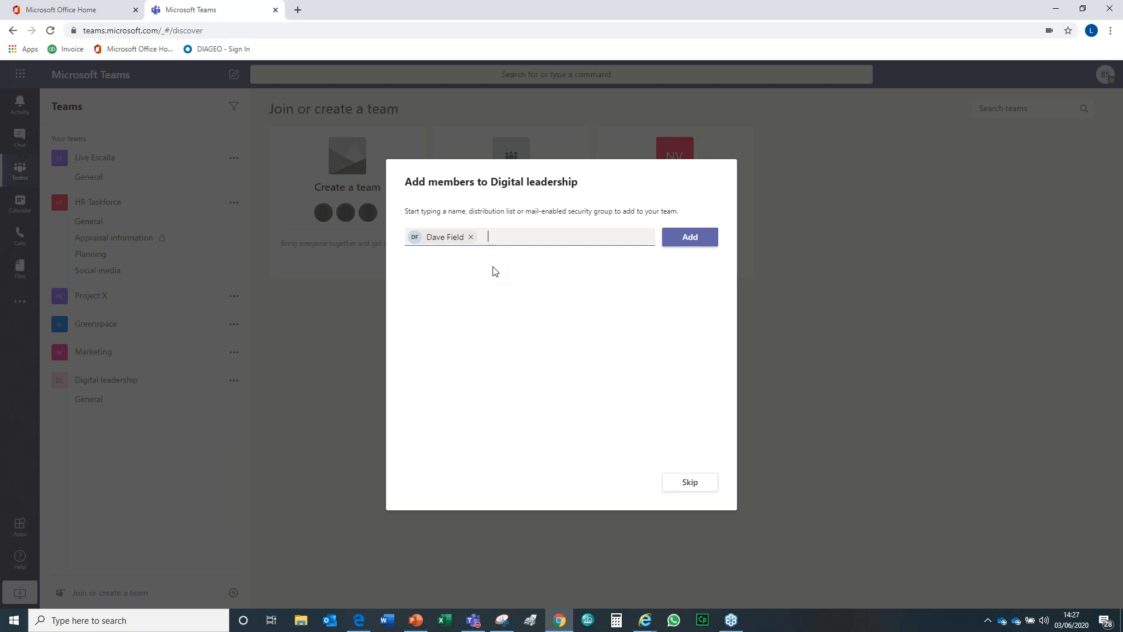
{"action": "type", "text": "wen"}
{"action": "left_click", "coordinate": [536, 267]}
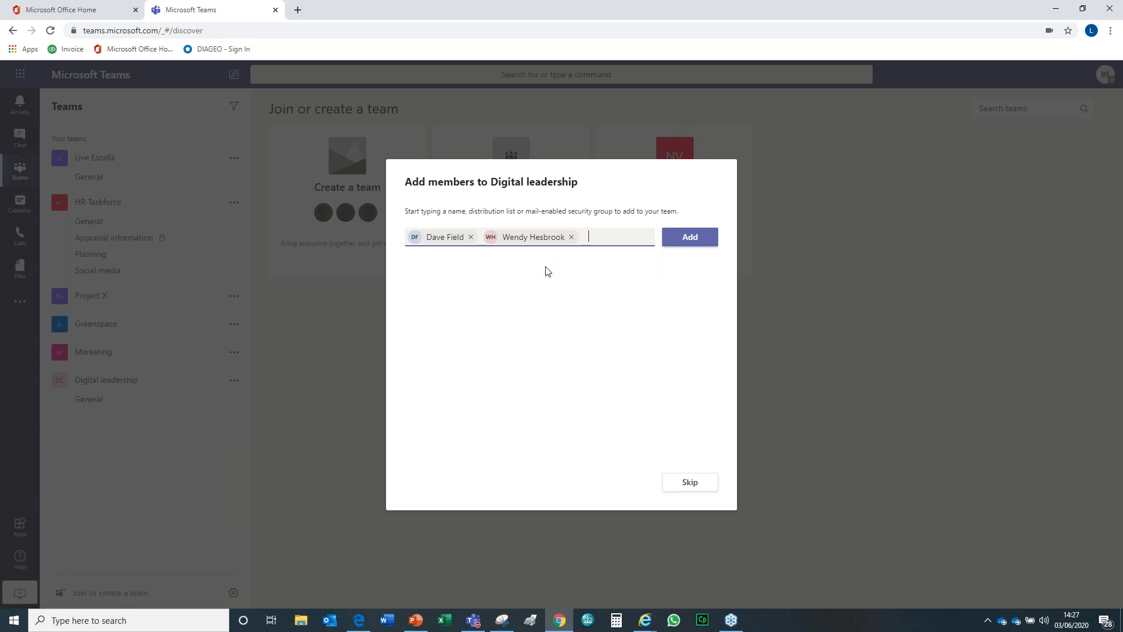
{"action": "left_click", "coordinate": [691, 238]}
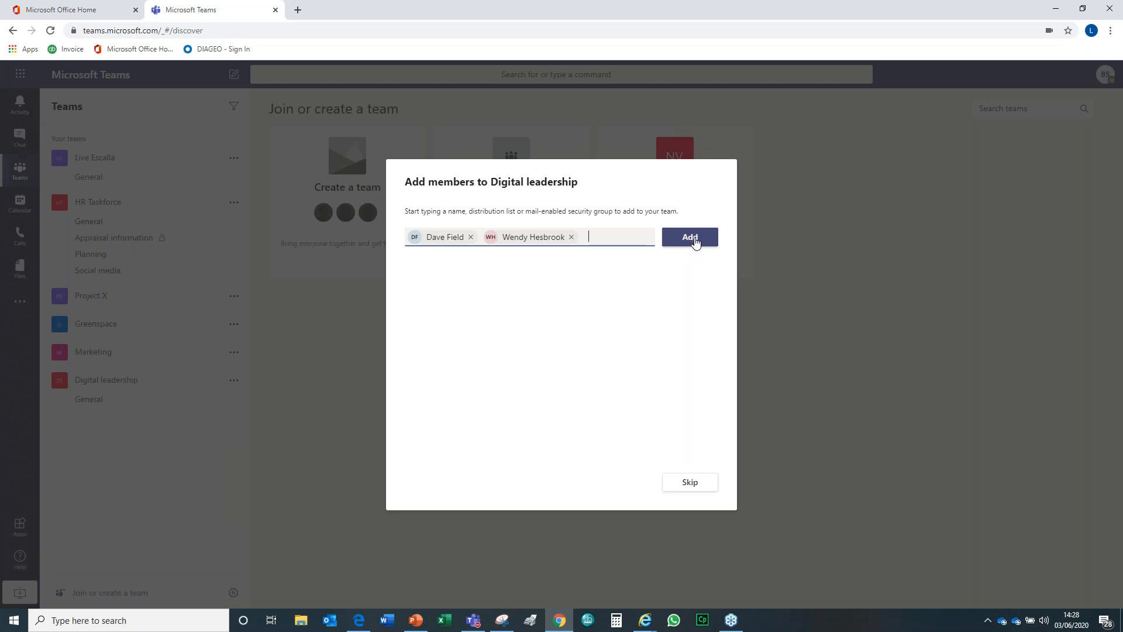
{"action": "left_click", "coordinate": [690, 238]}
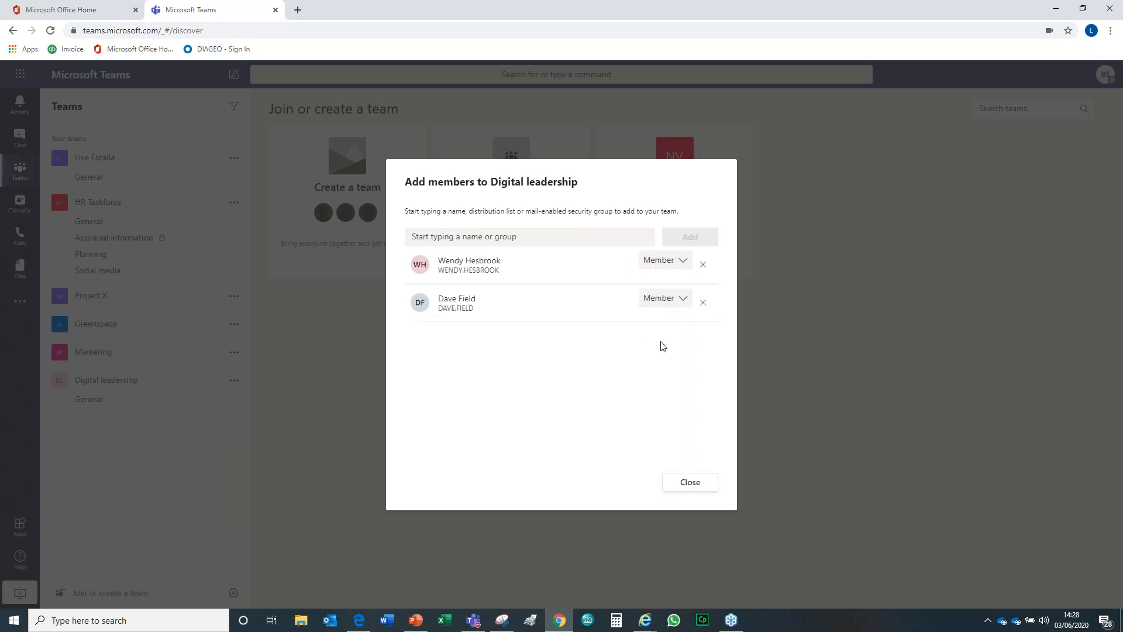
Step: Make the second colleague a team Owner, finish adding members, and begin a new channel
{"action": "left_click", "coordinate": [684, 264]}
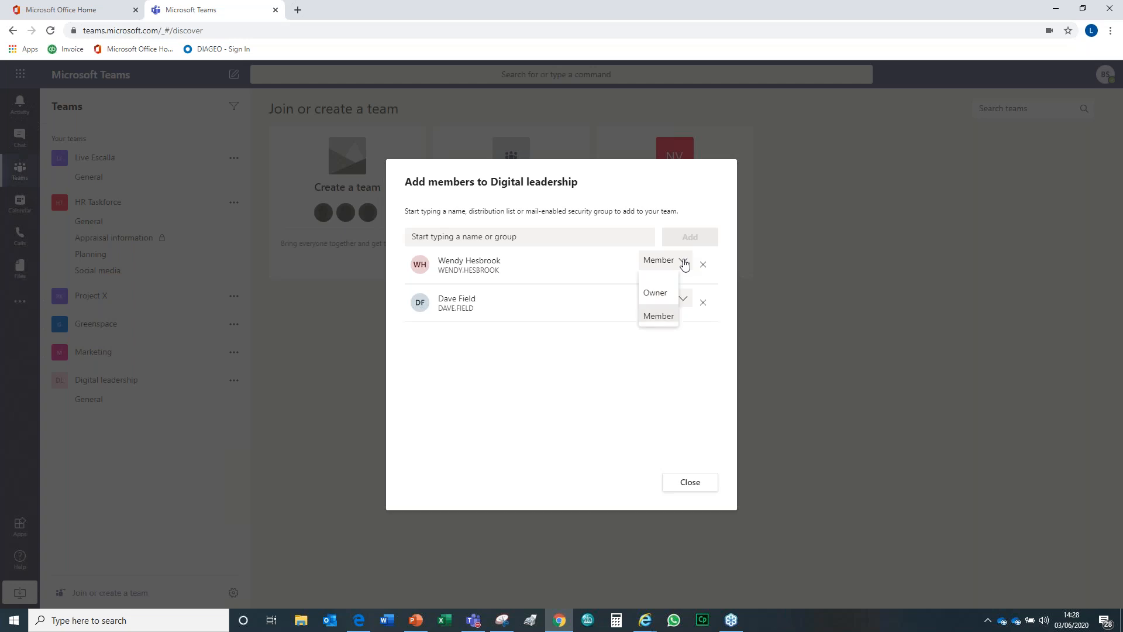
{"action": "left_click", "coordinate": [660, 292]}
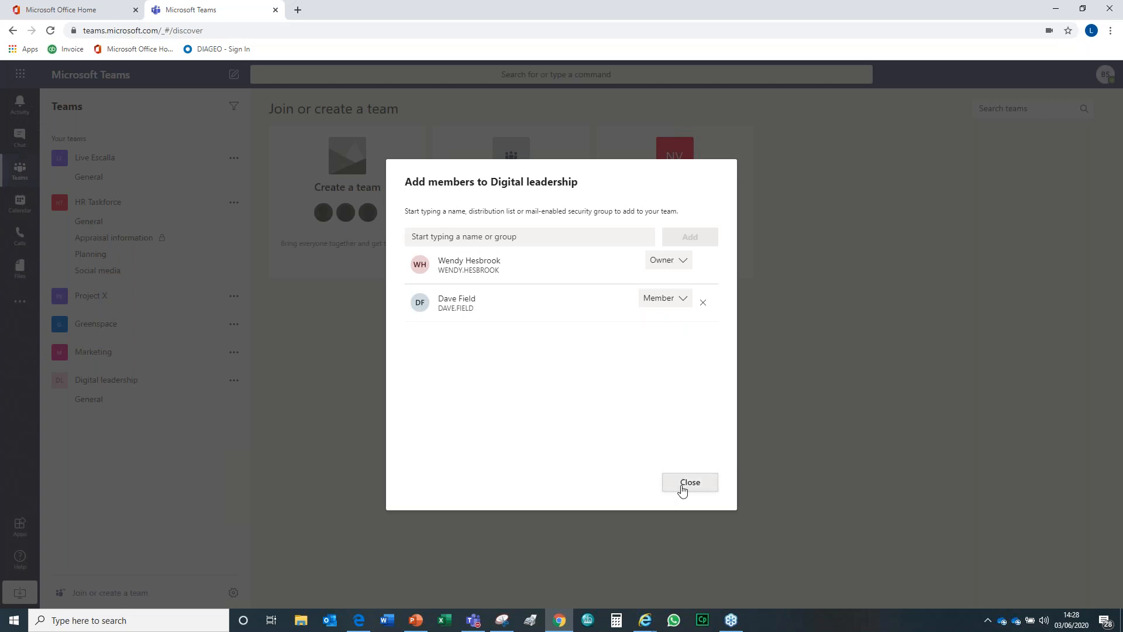
{"action": "left_click", "coordinate": [683, 489]}
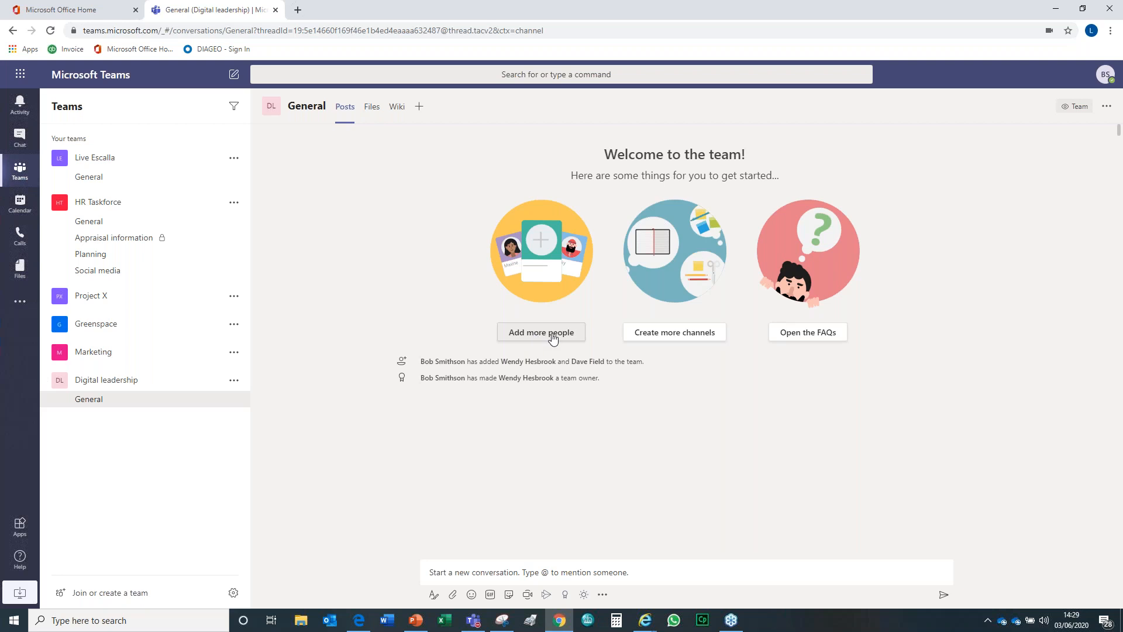
{"action": "left_click", "coordinate": [687, 337]}
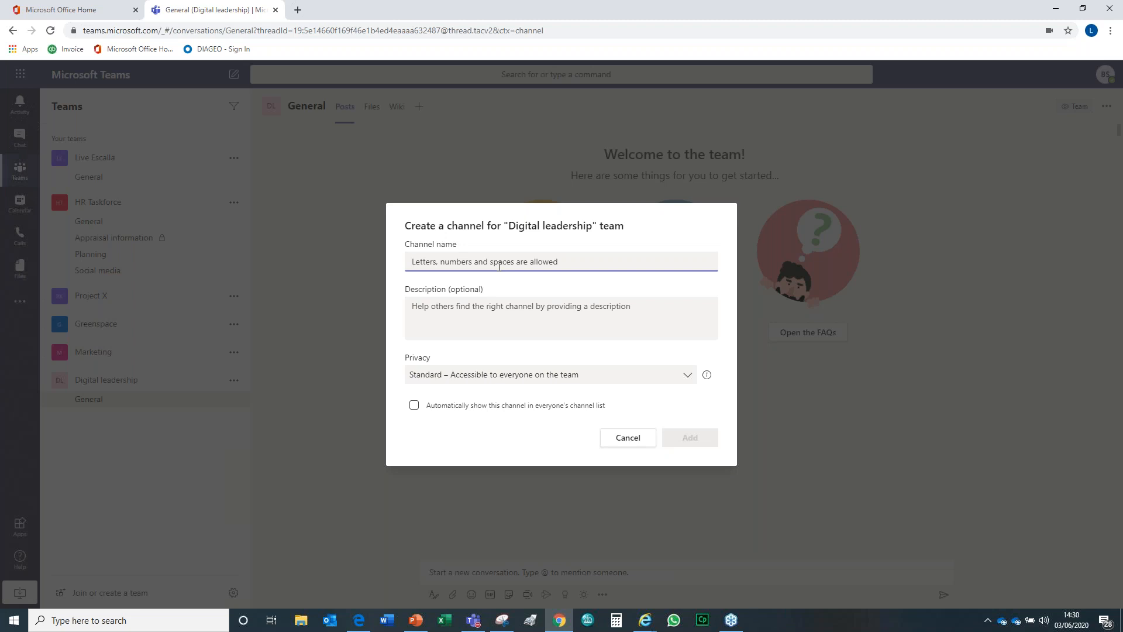
Step: Enter 'Logistics' as the new channel's name
{"action": "type", "text": "Logistics"}
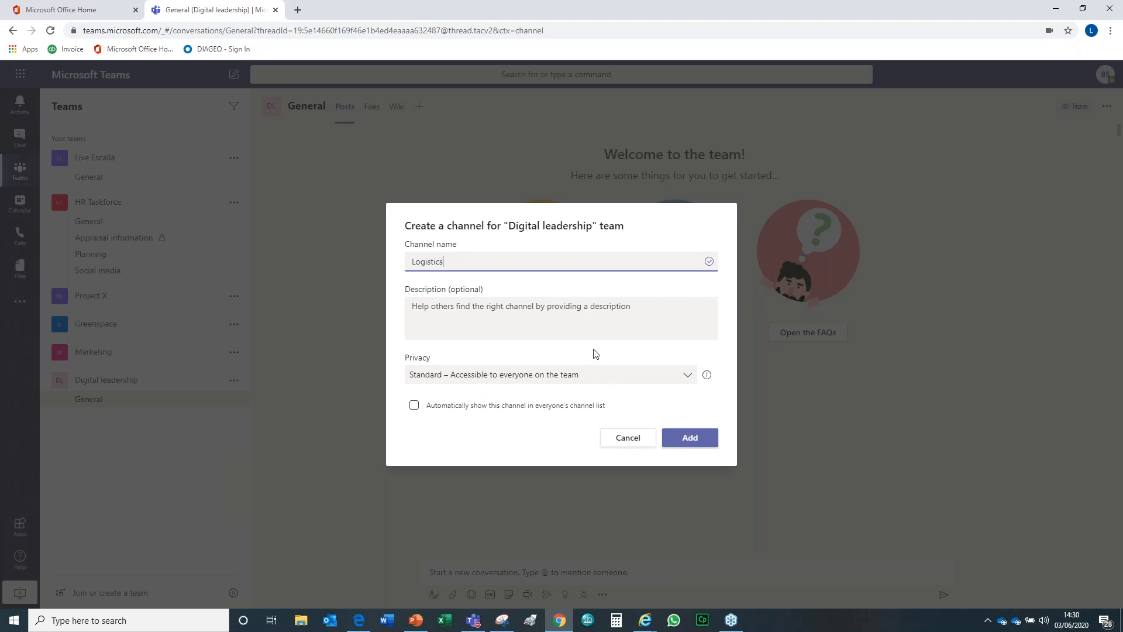
Step: Keep the Logistics channel's privacy as Standard and create the channel
{"action": "left_click", "coordinate": [688, 379]}
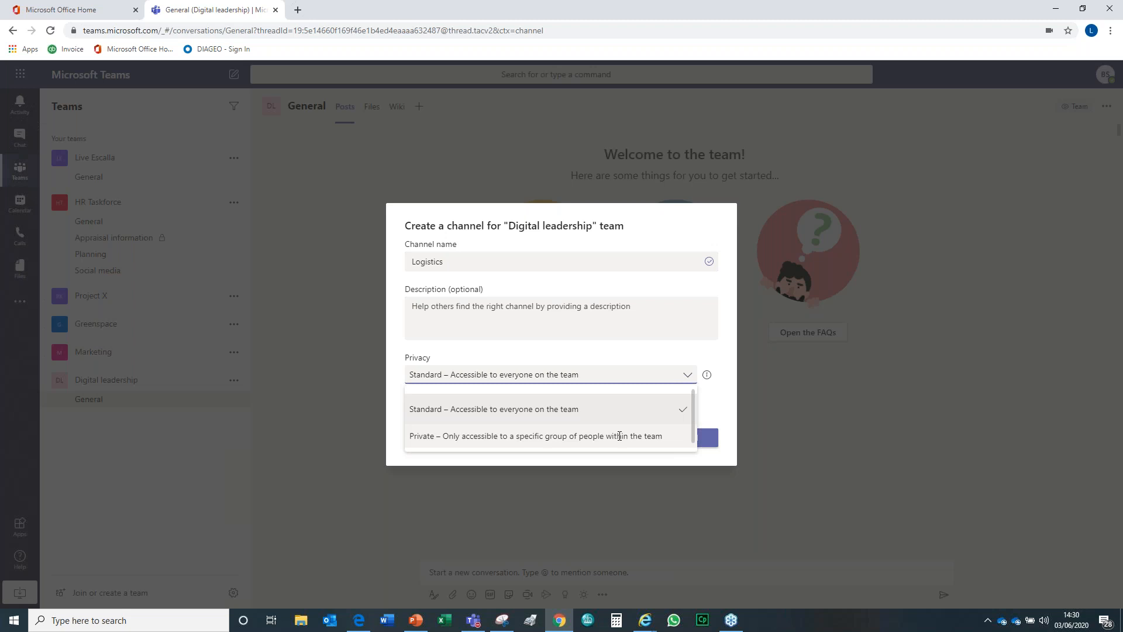
{"action": "left_click", "coordinate": [570, 411]}
{"action": "left_click", "coordinate": [687, 443]}
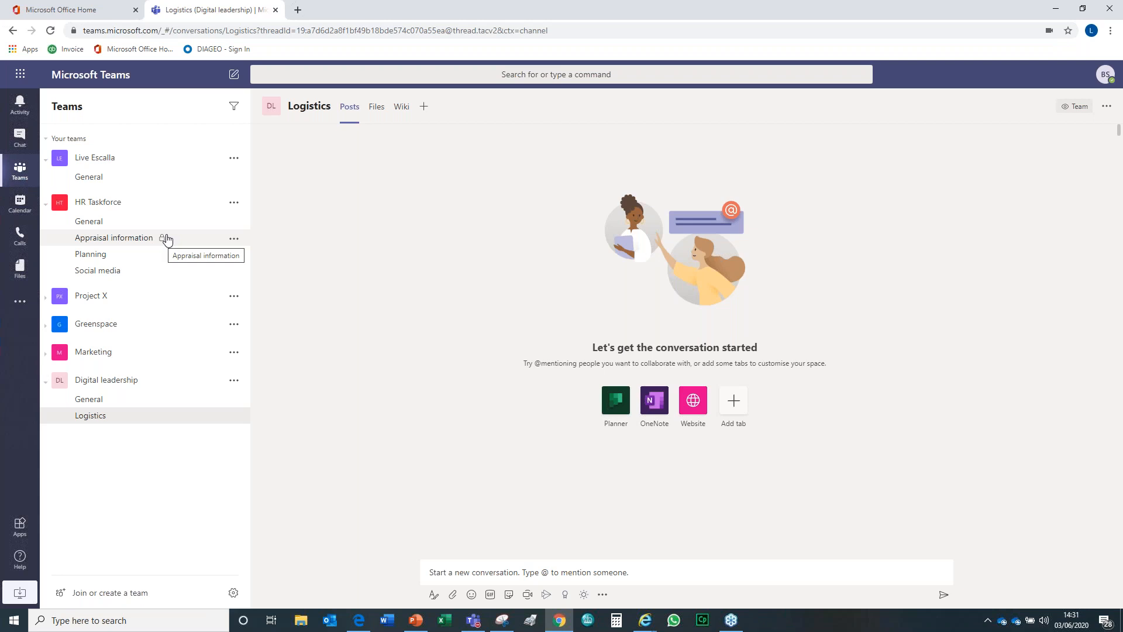
{"action": "left_click", "coordinate": [235, 240]}
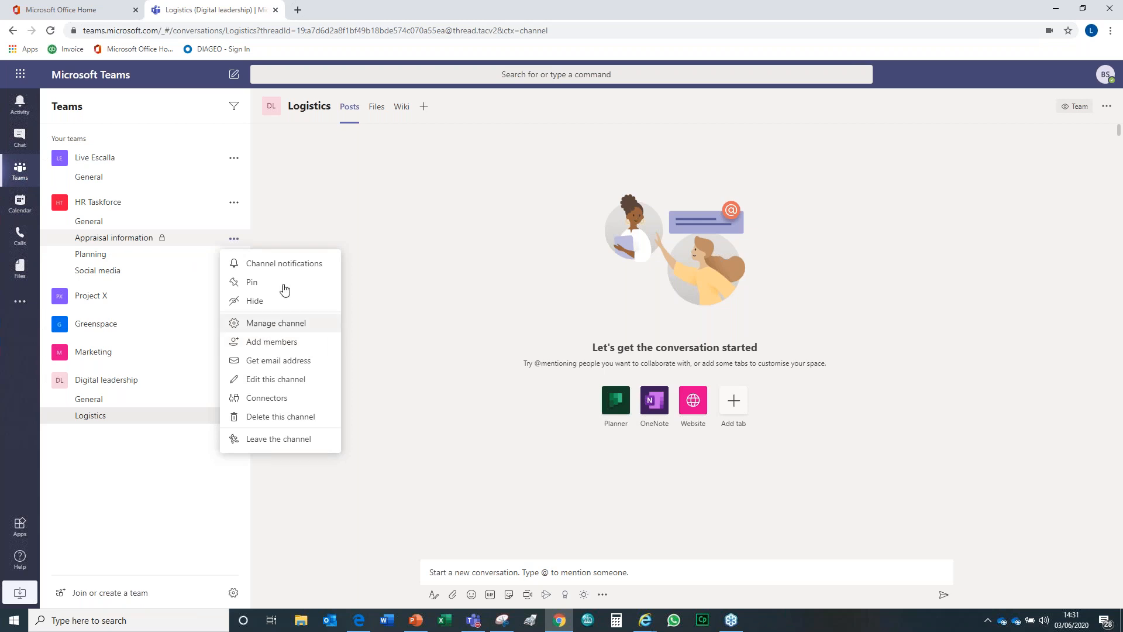
{"action": "left_click", "coordinate": [396, 230]}
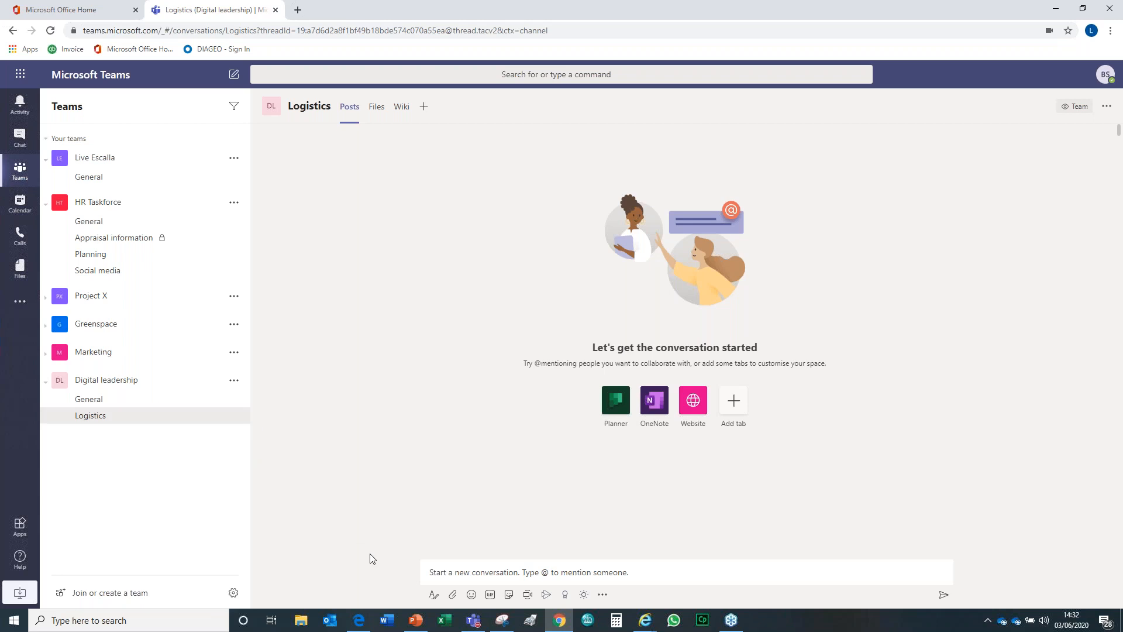
Step: Post 'hi everyone' in the Logistics channel and begin a new @ mention
{"action": "left_click", "coordinate": [440, 572]}
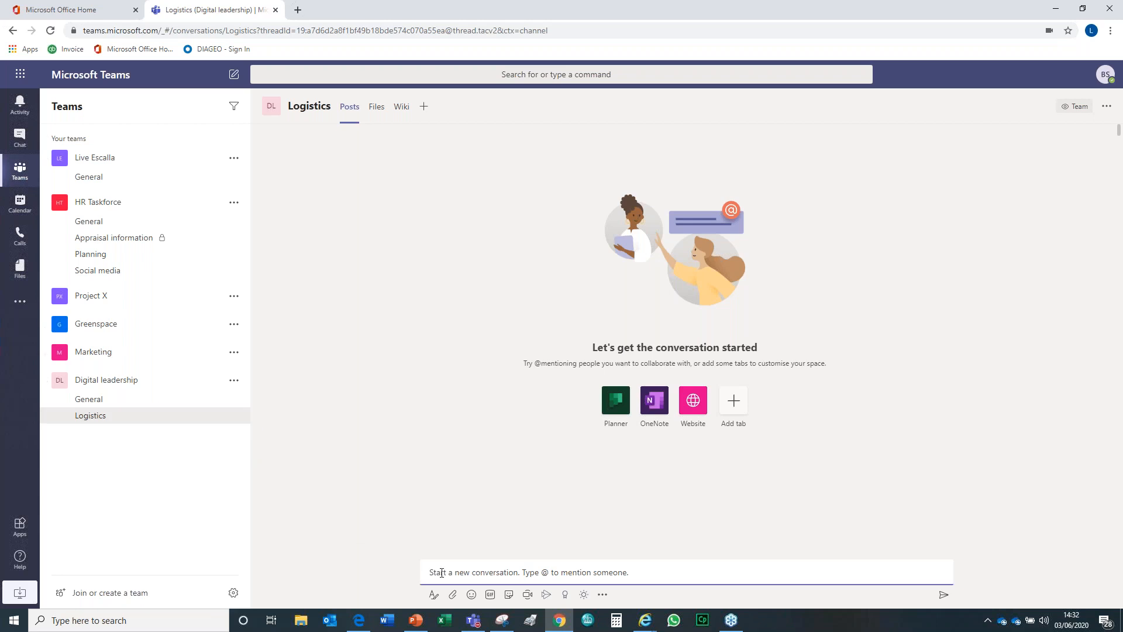
{"action": "type", "text": "hi everyone"}
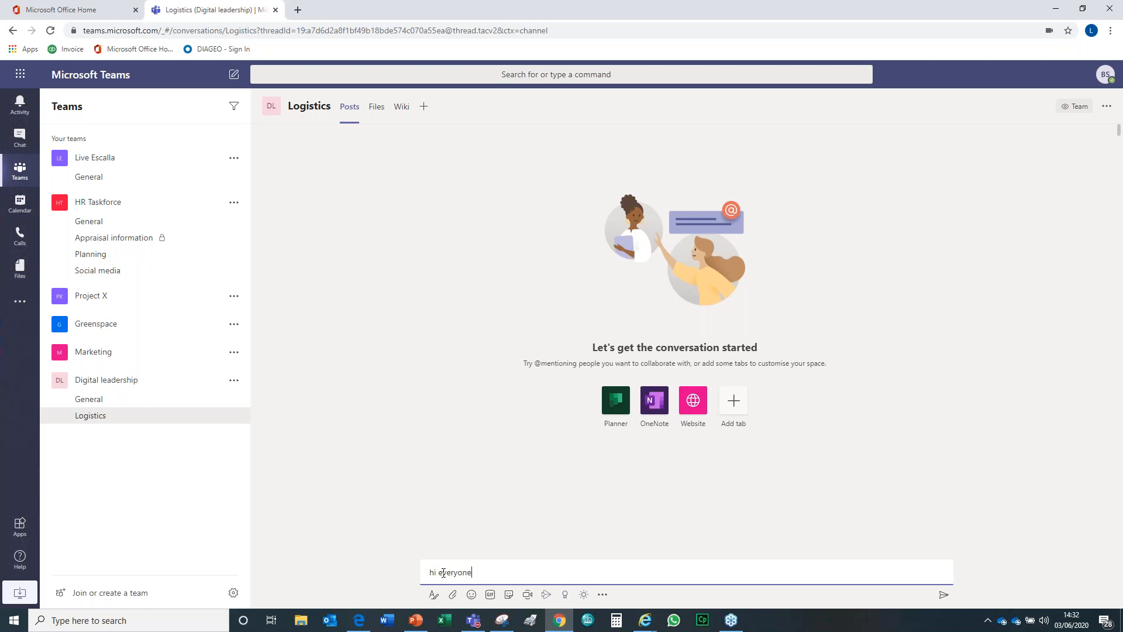
{"action": "key", "text": "Return"}
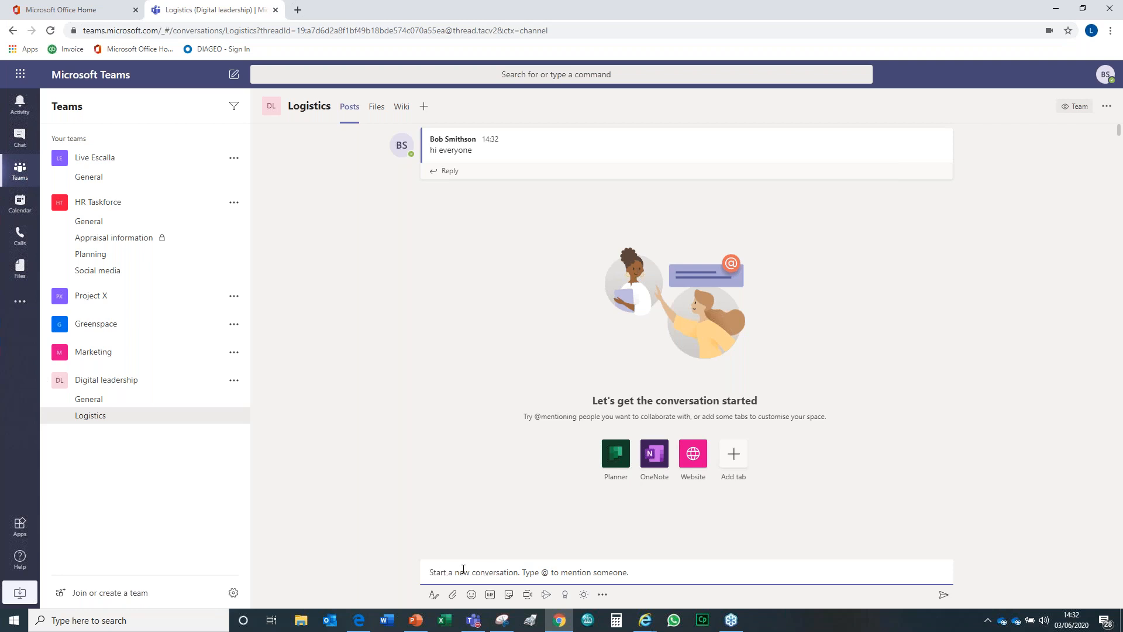
{"action": "type", "text": "@"}
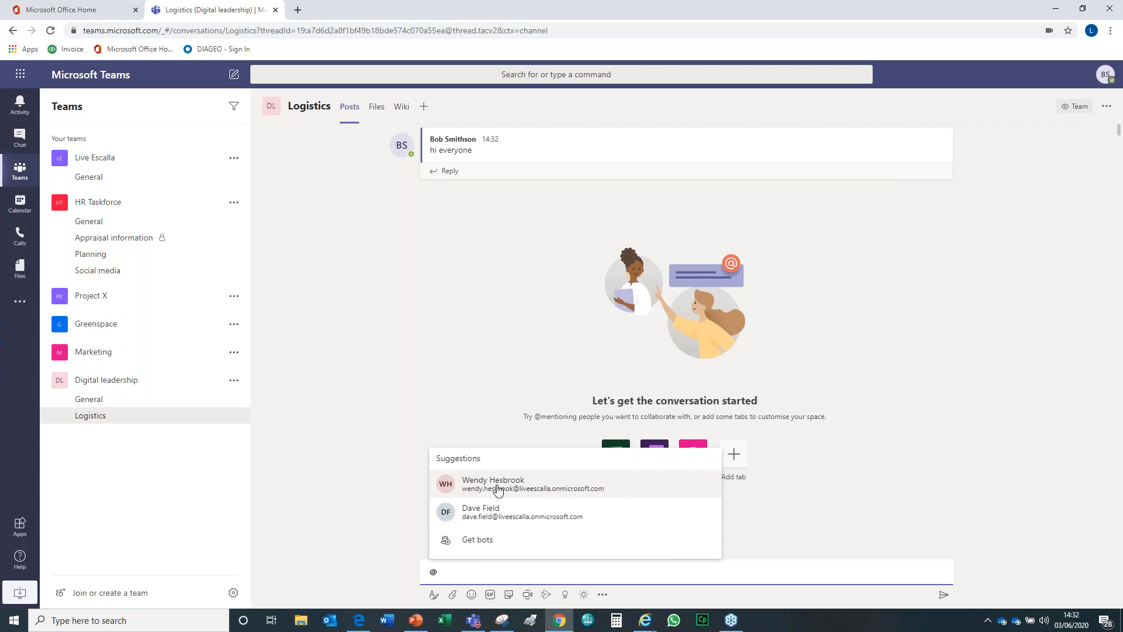
Step: Post 'can you update this channel?' mentioning a colleague, then dismiss the reaction notification
{"action": "left_click", "coordinate": [494, 510]}
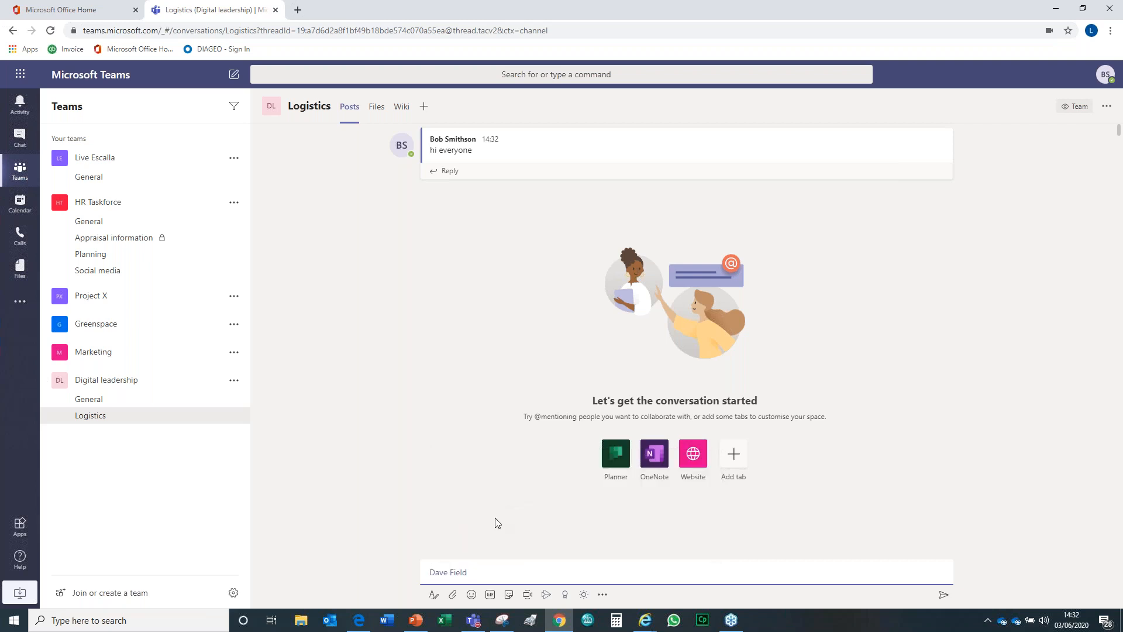
{"action": "type", "text": "can you update"}
{"action": "type", "text": "is channel?"}
{"action": "key", "text": "Return"}
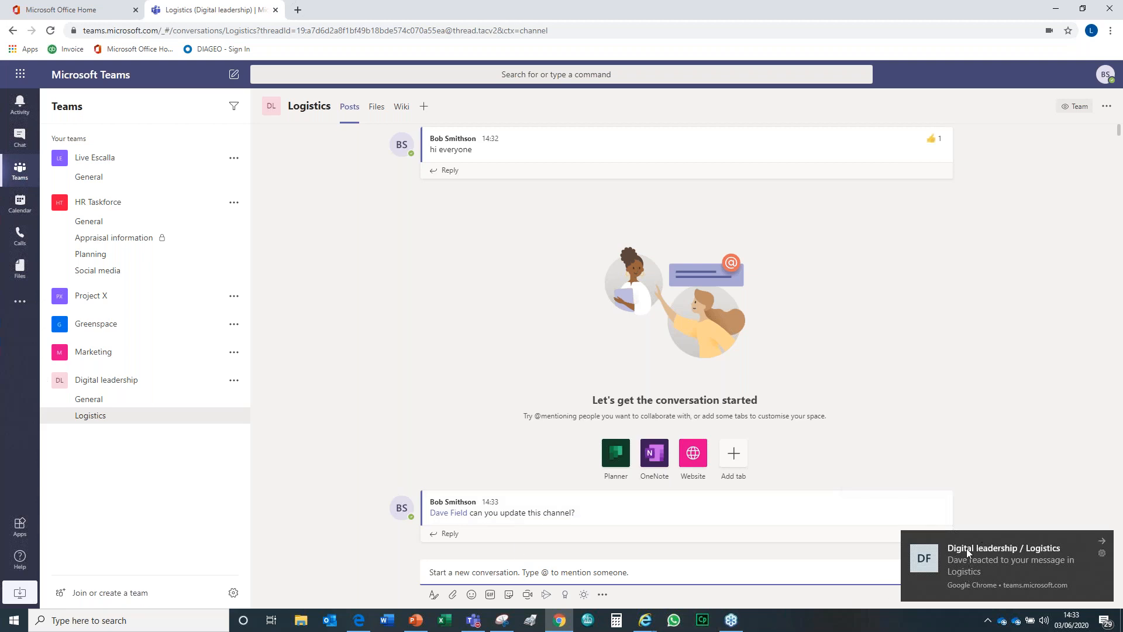
{"action": "left_click", "coordinate": [1016, 566]}
{"action": "mouse_move", "coordinate": [936, 146]}
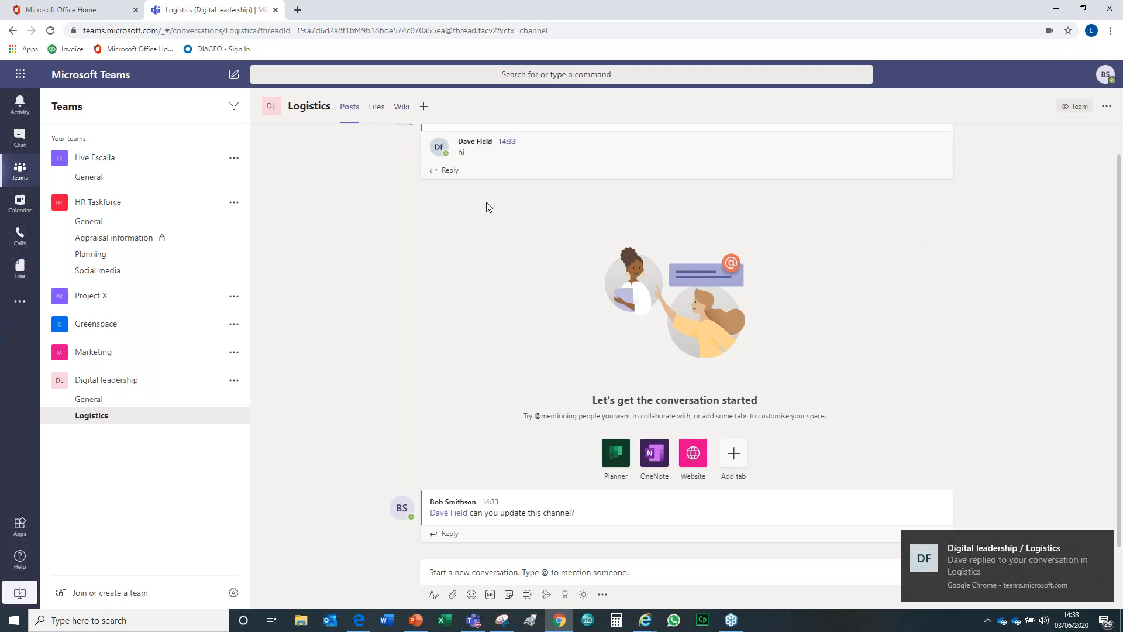
Step: Dismiss the new reply notification in the Logistics channel
{"action": "left_click", "coordinate": [1012, 570]}
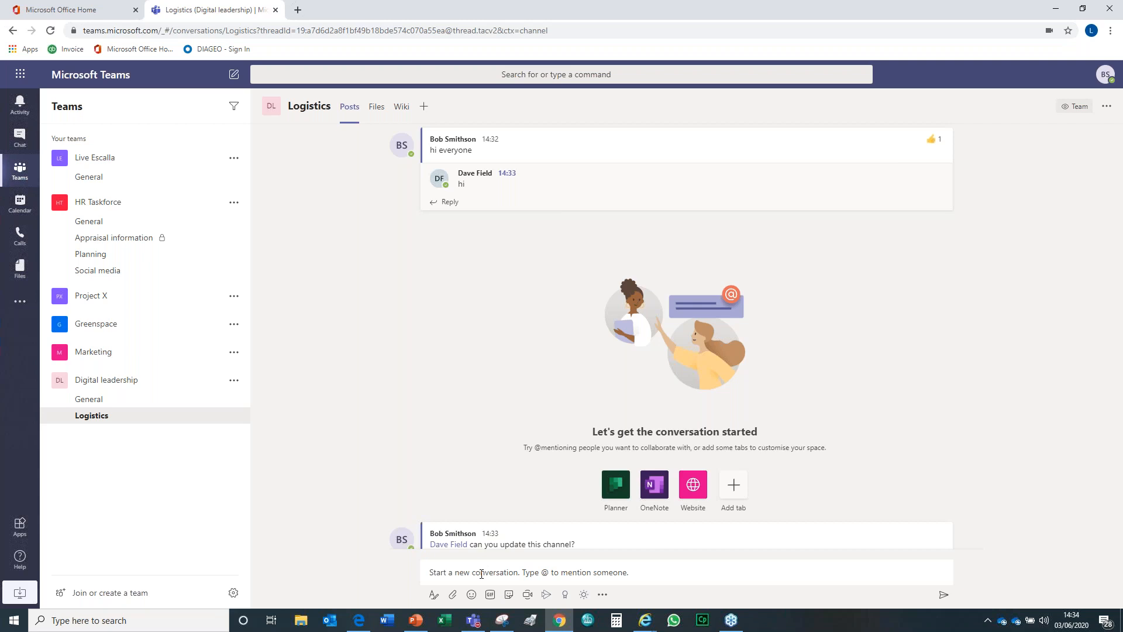
Step: Add a laugh reaction to the 'hi' reply and save that message
{"action": "mouse_move", "coordinate": [567, 182]}
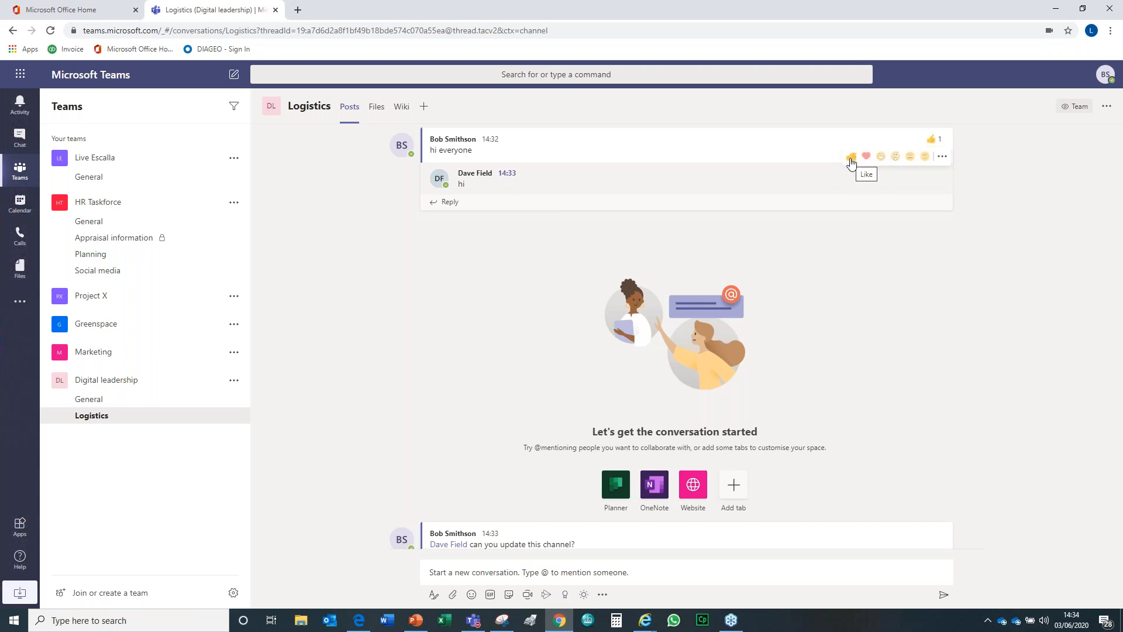
{"action": "left_click", "coordinate": [881, 157]}
{"action": "left_click", "coordinate": [942, 158]}
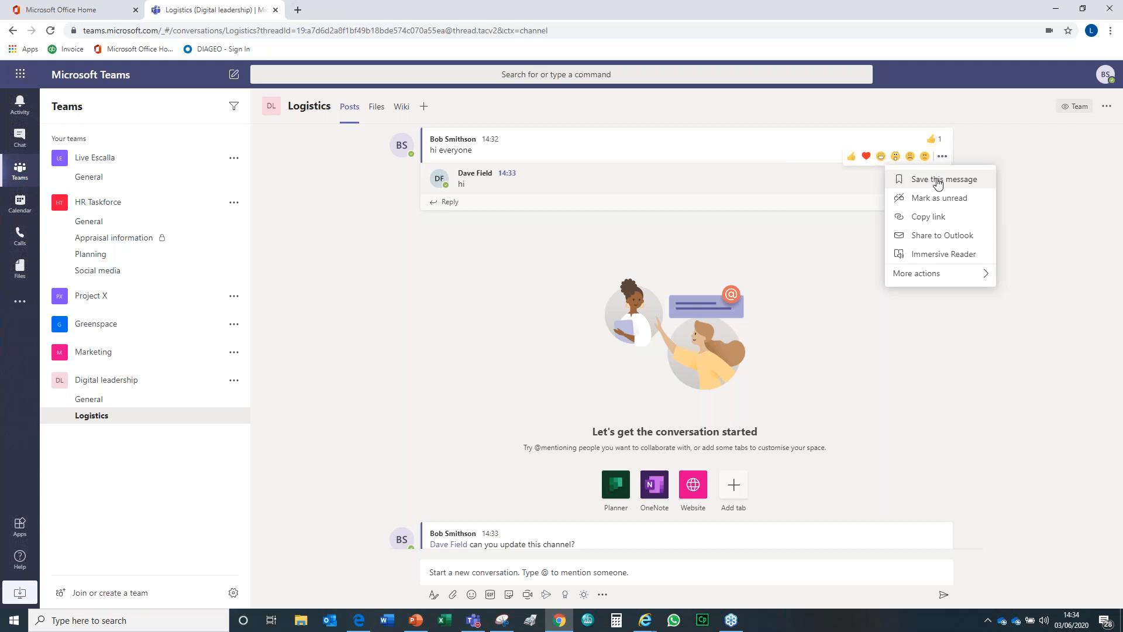
{"action": "left_click", "coordinate": [937, 182]}
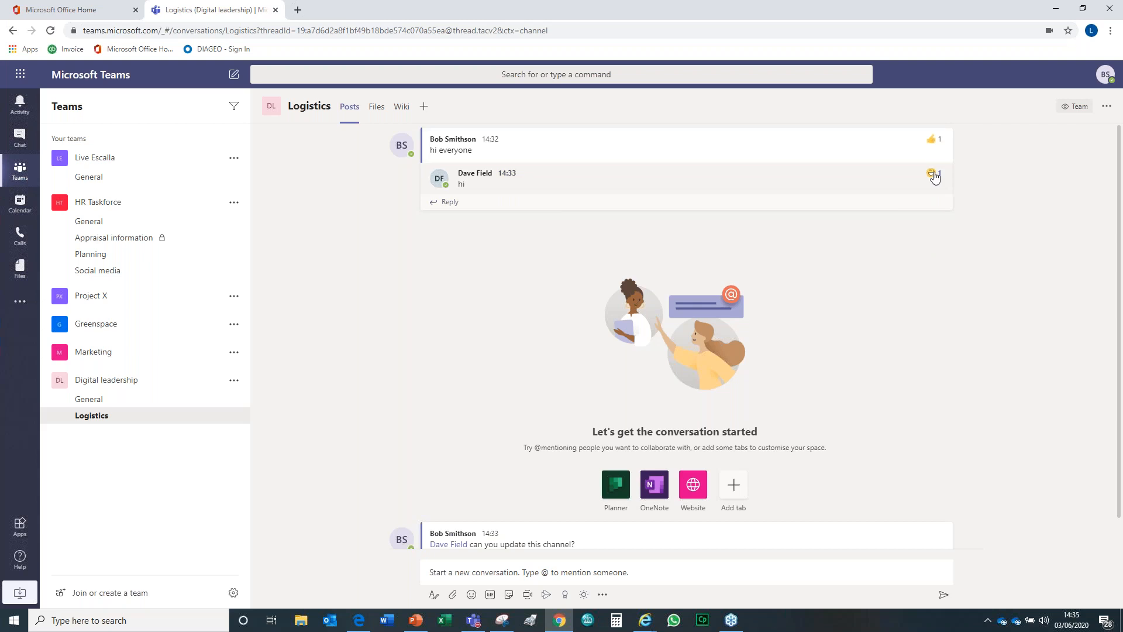
{"action": "mouse_move", "coordinate": [931, 173]}
{"action": "scroll", "coordinate": [768, 489], "scroll_direction": "down", "scroll_amount": 1}
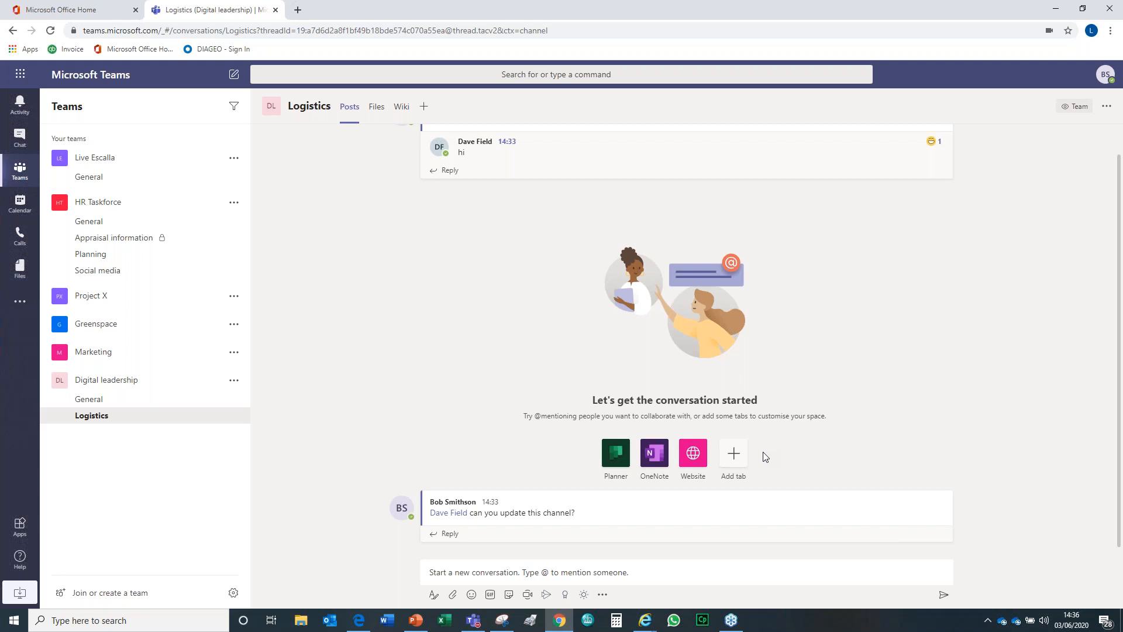
{"action": "mouse_move", "coordinate": [661, 511]}
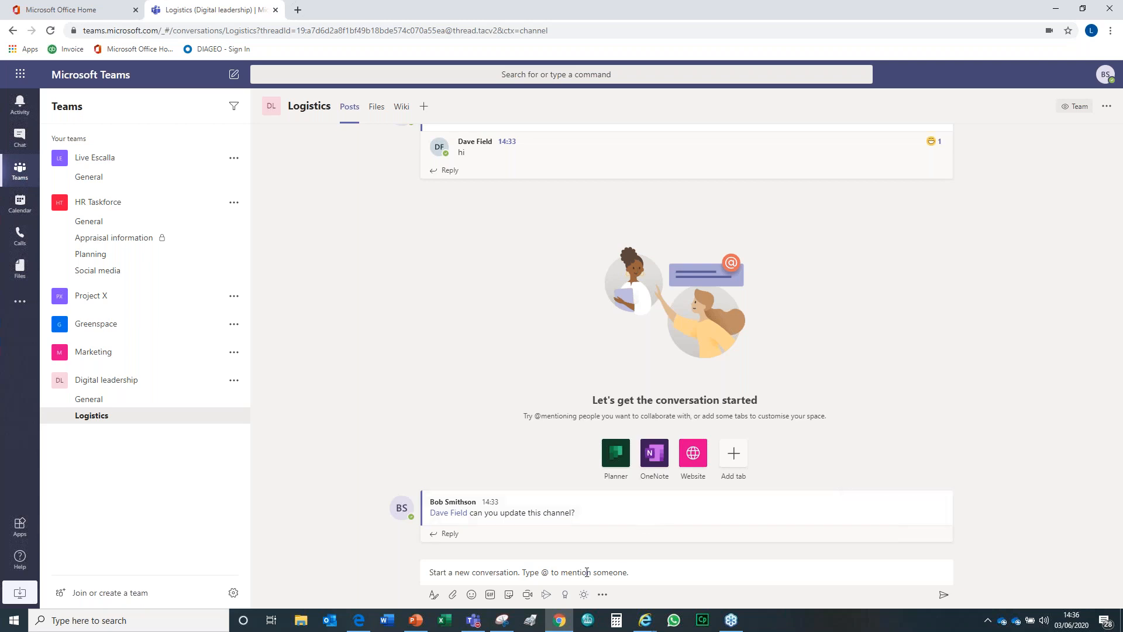
Step: Expand the compose box into the formatted editor and switch the post type to Announcement
{"action": "left_click", "coordinate": [434, 597]}
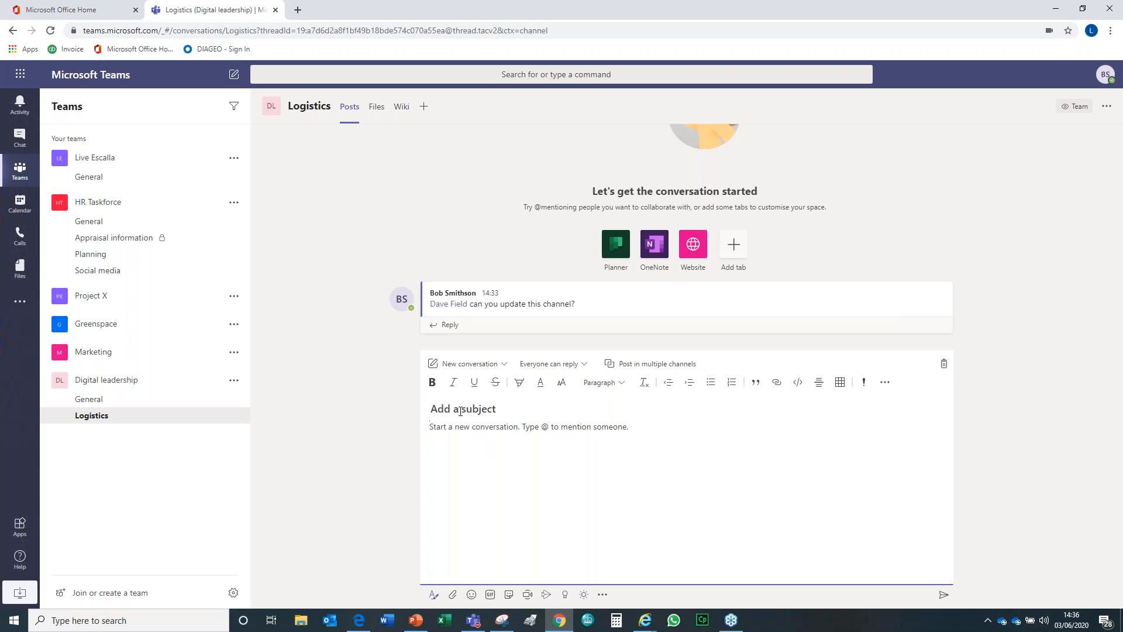
{"action": "left_click", "coordinate": [504, 365]}
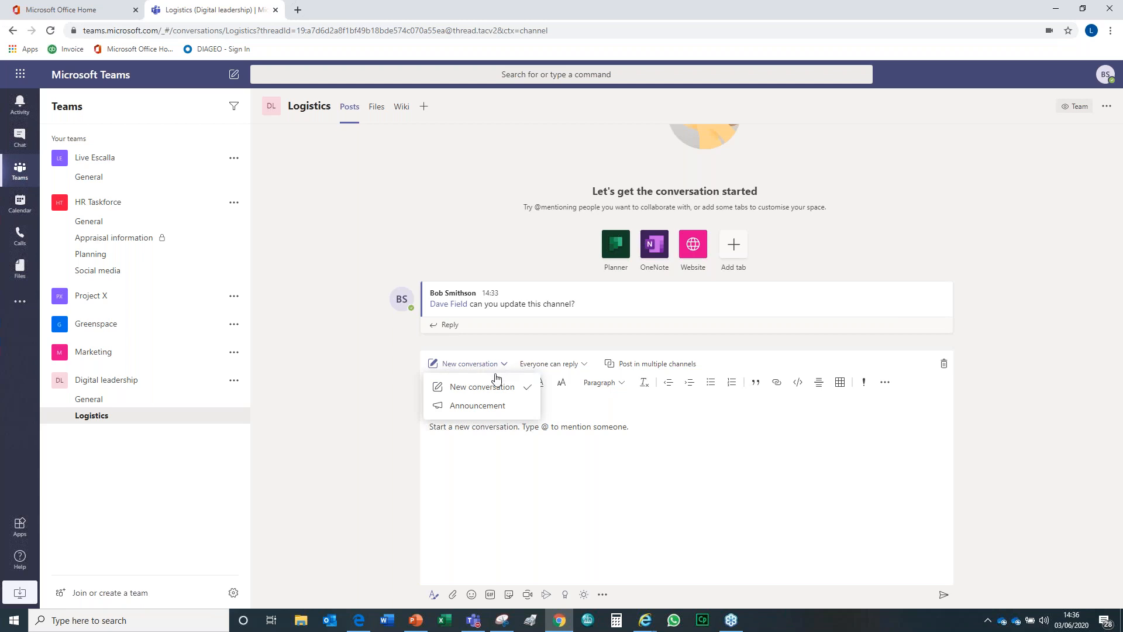
{"action": "left_click", "coordinate": [477, 407]}
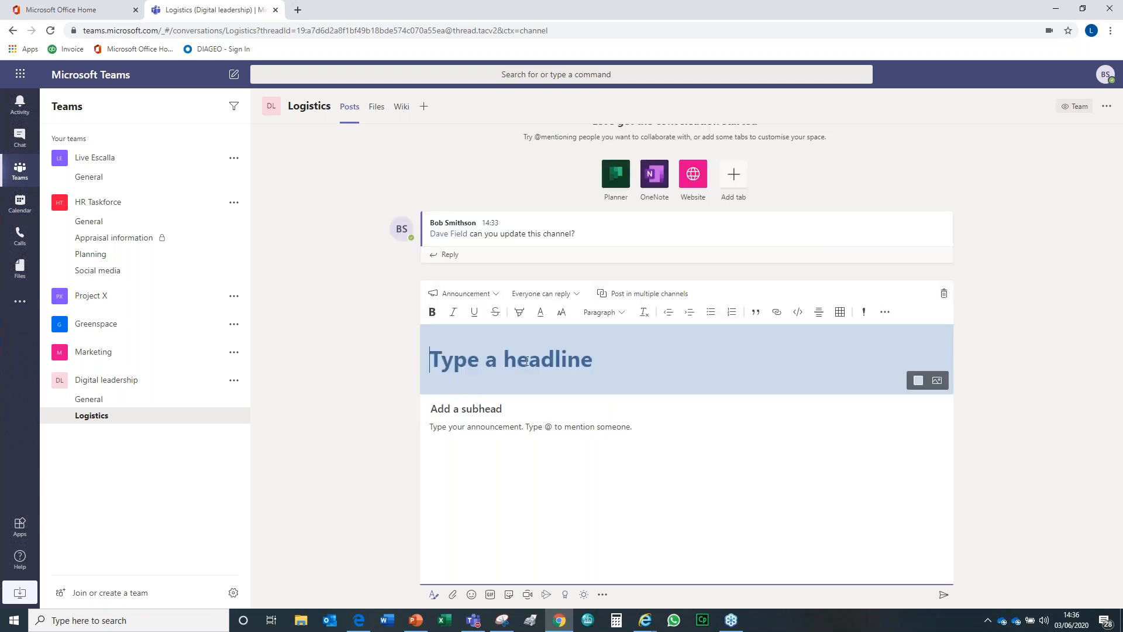
Step: Enter the headline 'Welcome to this channel' and the subhead 'you are all involved'
{"action": "type", "text": "WEco"}
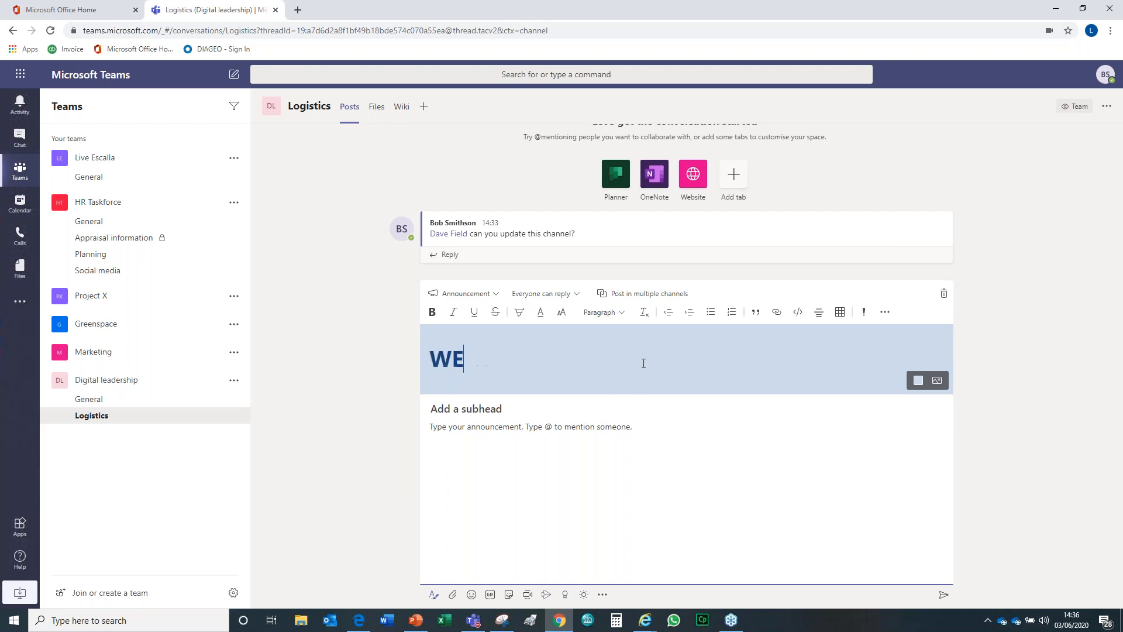
{"action": "key", "text": "BackSpace"}
{"action": "key", "text": "BackSpace"}
{"action": "key", "text": "BackSpace"}
{"action": "type", "text": "elcome to this channel"}
{"action": "left_click", "coordinate": [502, 410]}
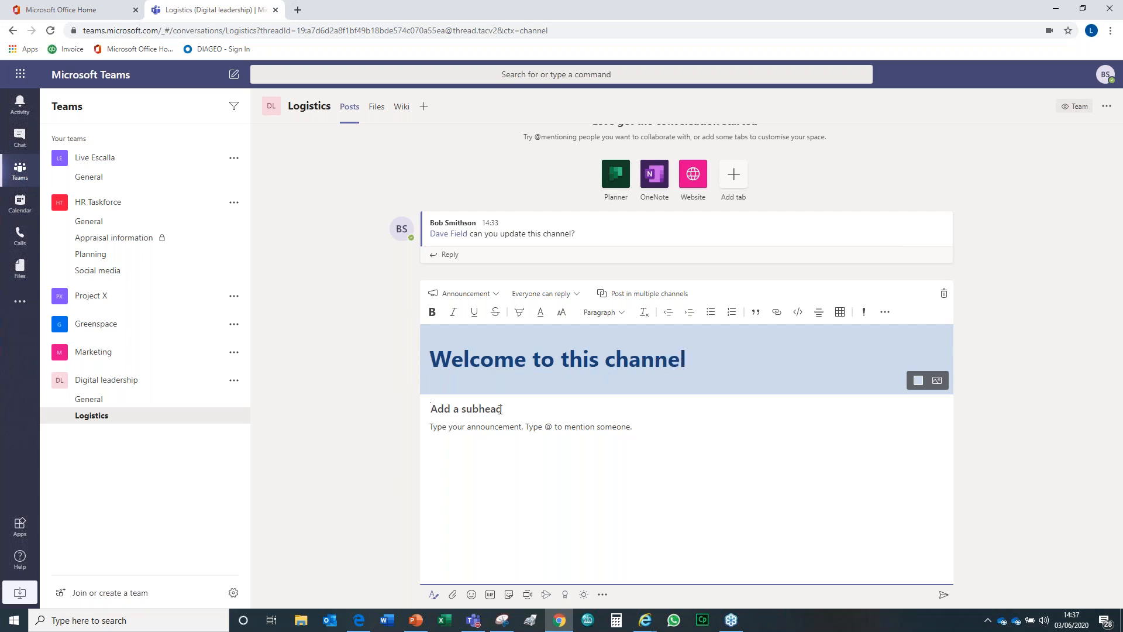
{"action": "type", "text": "you are all involved"}
Step: Select the subhead text and toggle underline and bold on it
{"action": "left_click", "coordinate": [434, 425]}
{"action": "left_click_drag", "start_coordinate": [443, 409], "coordinate": [524, 409]}
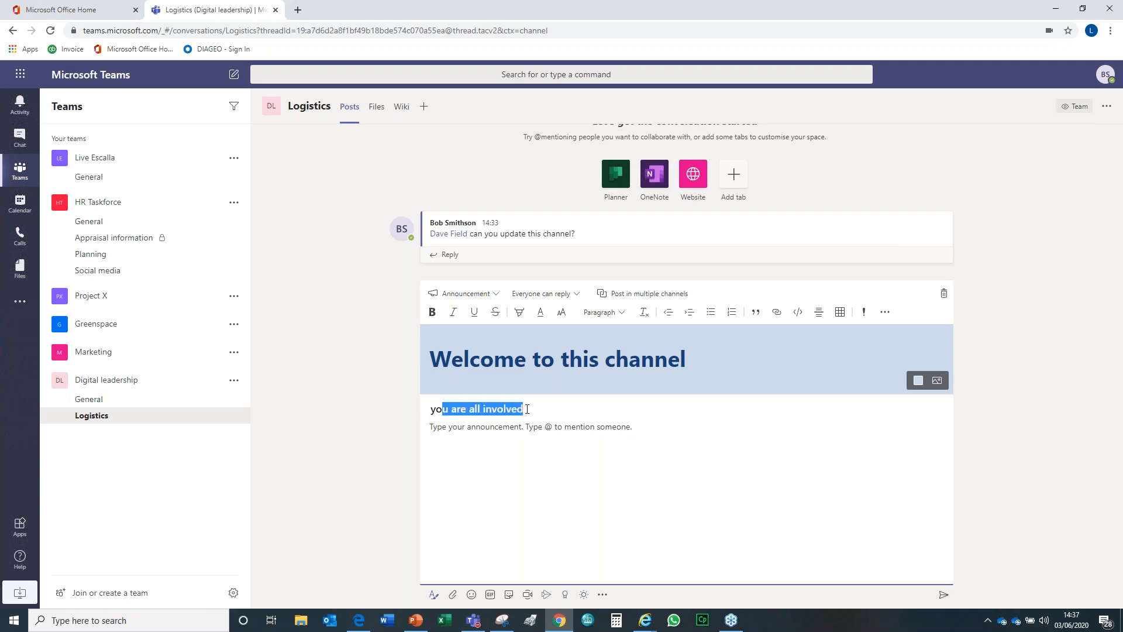
{"action": "left_click_drag", "start_coordinate": [431, 408], "coordinate": [527, 406]}
{"action": "left_click", "coordinate": [475, 314]}
{"action": "left_click", "coordinate": [432, 313]}
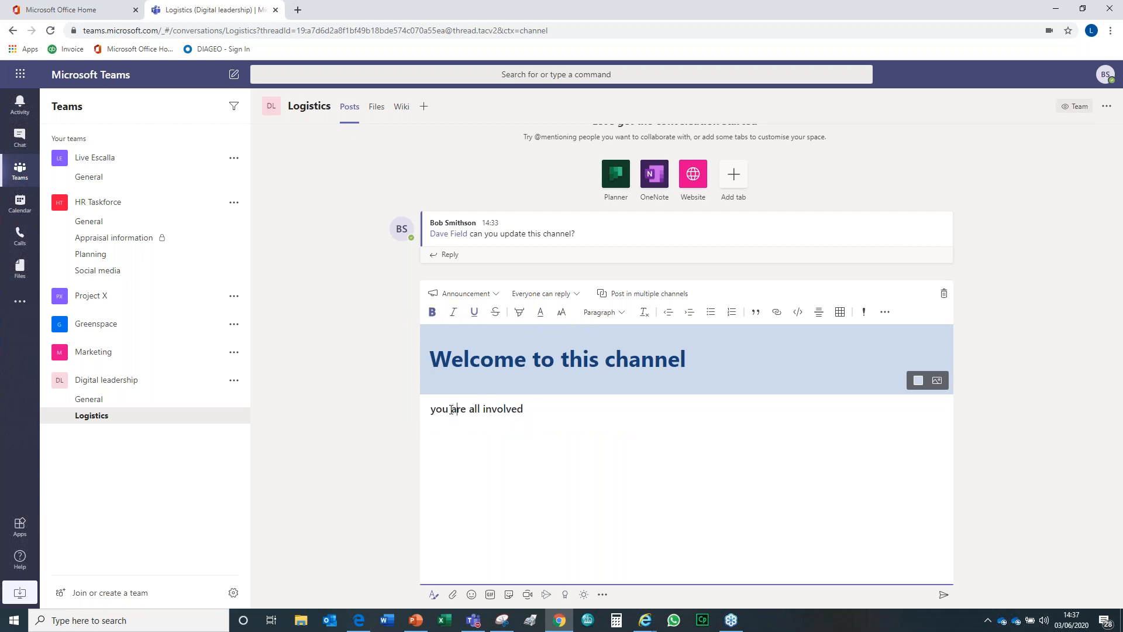
{"action": "left_click_drag", "start_coordinate": [436, 409], "coordinate": [525, 406]}
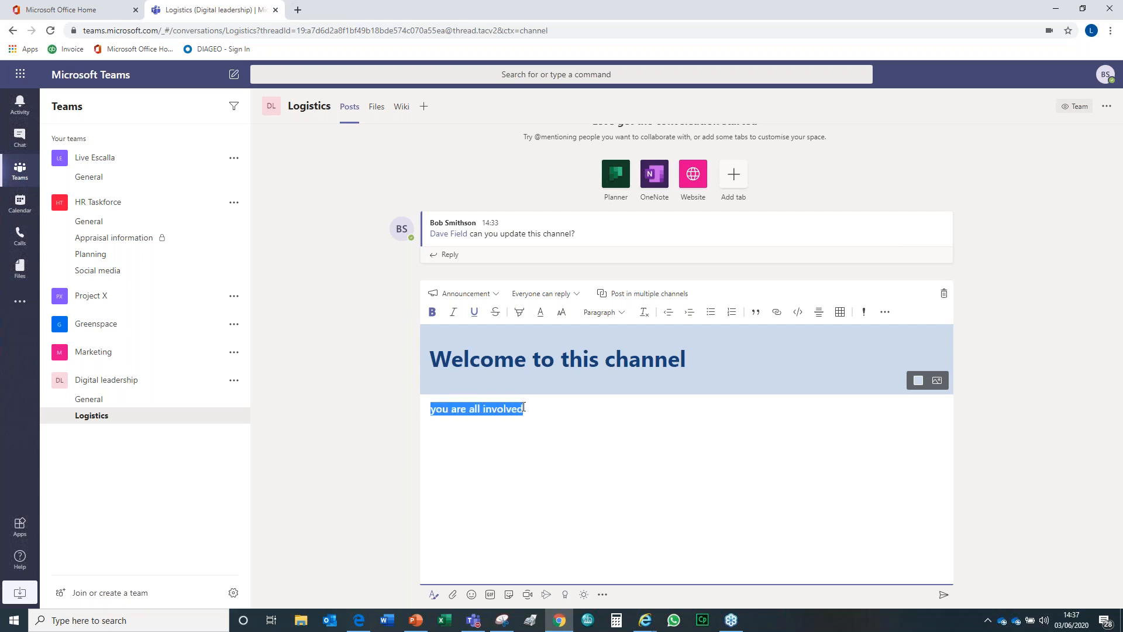
{"action": "left_click", "coordinate": [477, 318]}
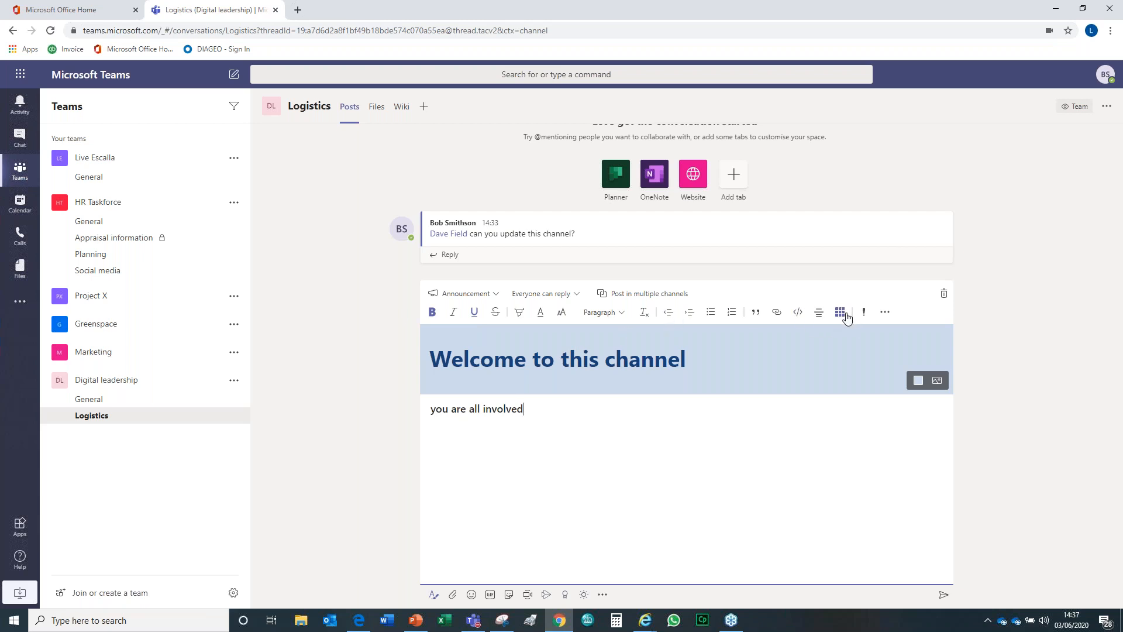
Step: Mark the announcement as important, add a 'hello' body line, and post it
{"action": "left_click", "coordinate": [863, 311]}
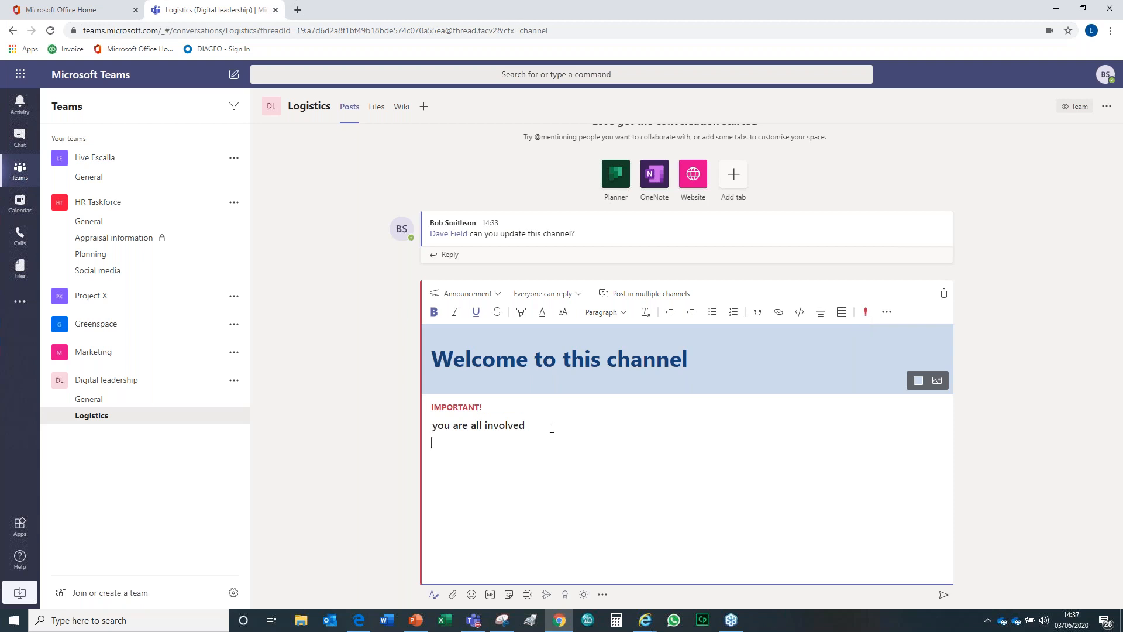
{"action": "left_click", "coordinate": [944, 597]}
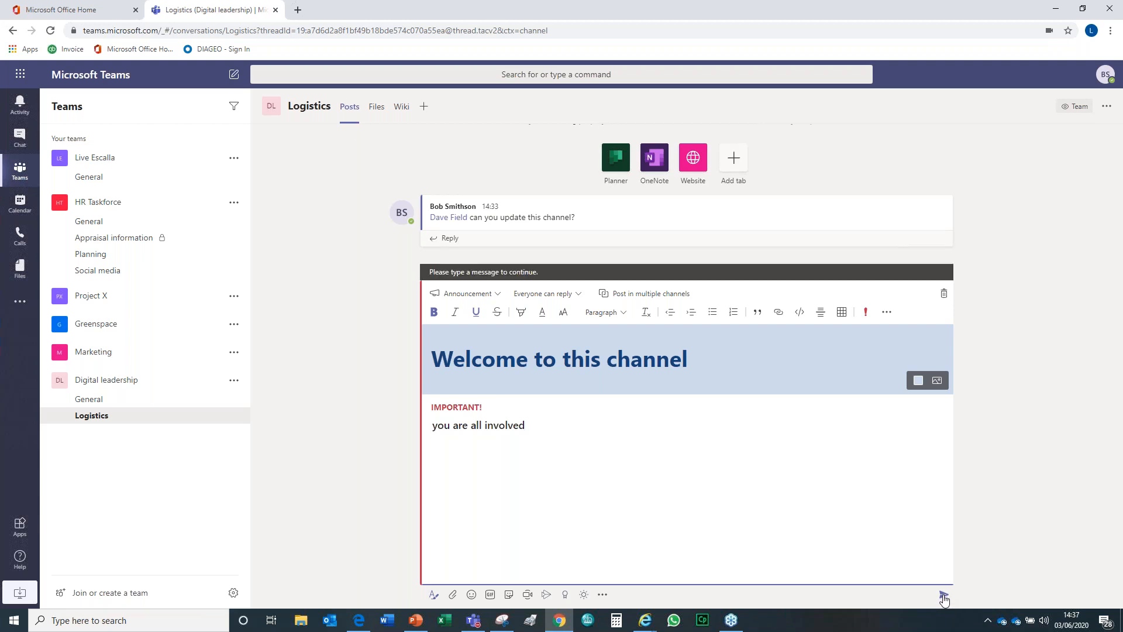
{"action": "left_click", "coordinate": [525, 426]}
{"action": "key", "text": "Return"}
{"action": "type", "text": "hello"}
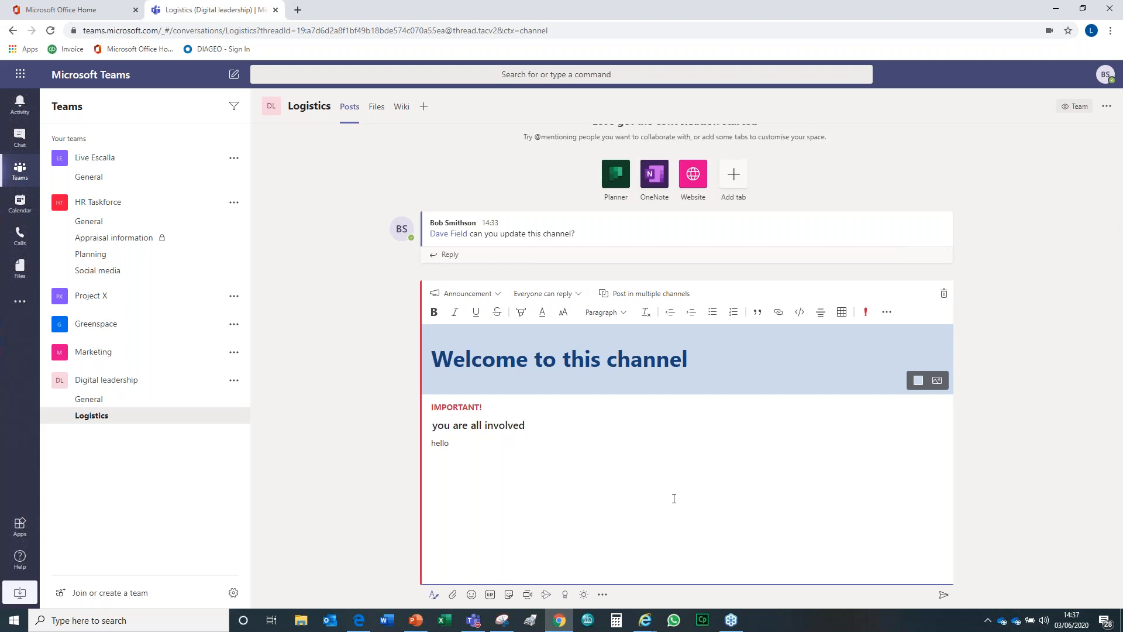
{"action": "left_click", "coordinate": [943, 595]}
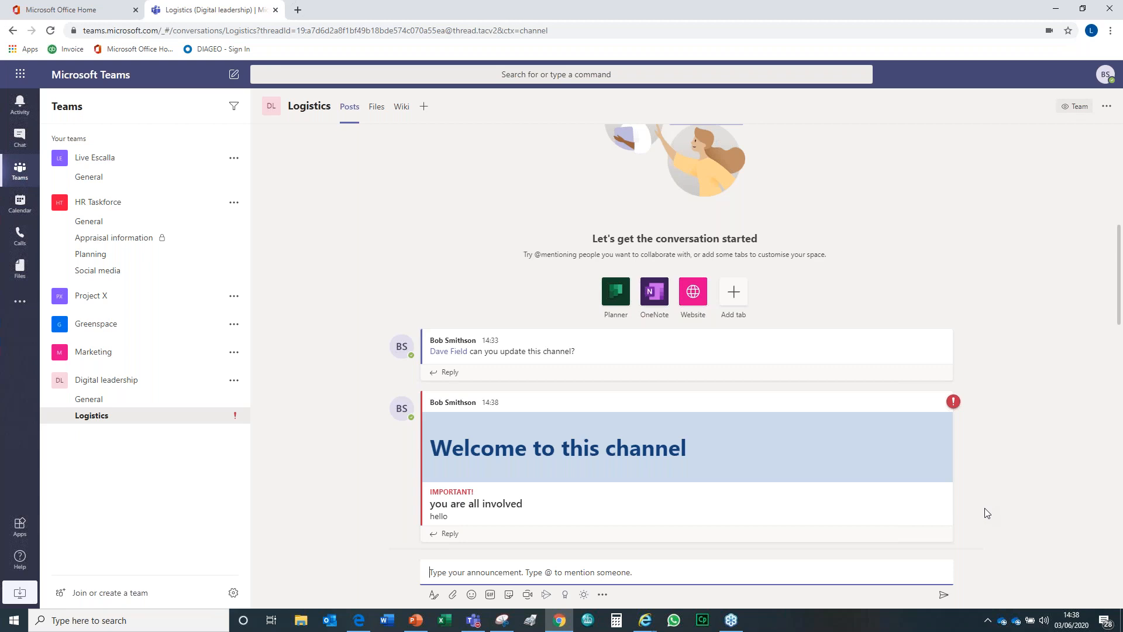
{"action": "left_click", "coordinate": [472, 596]}
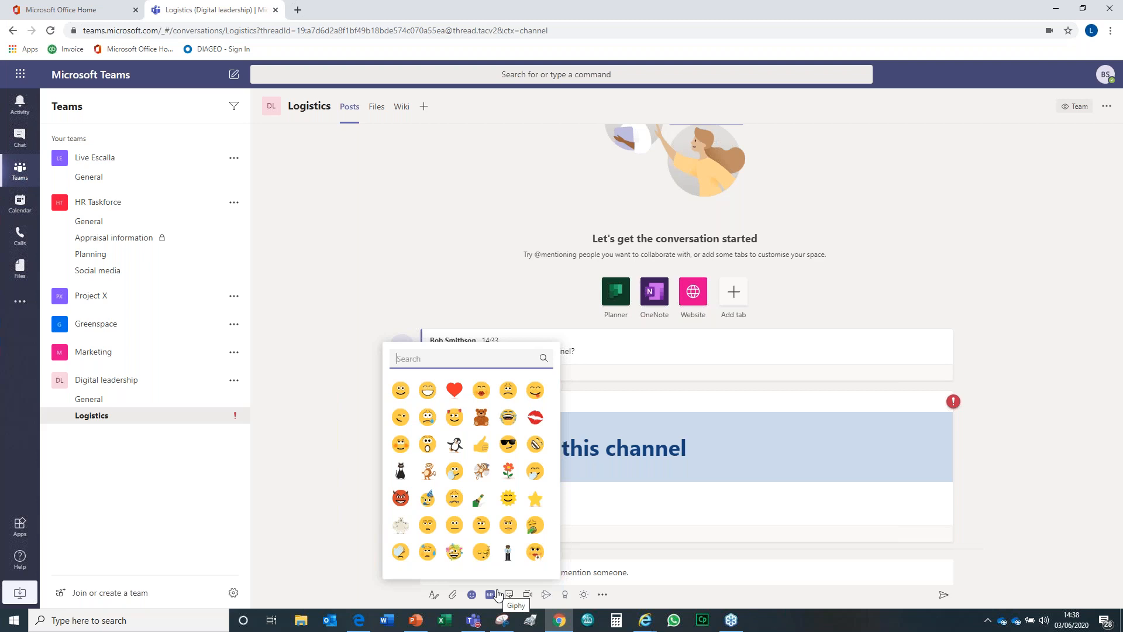
{"action": "left_click", "coordinate": [595, 572]}
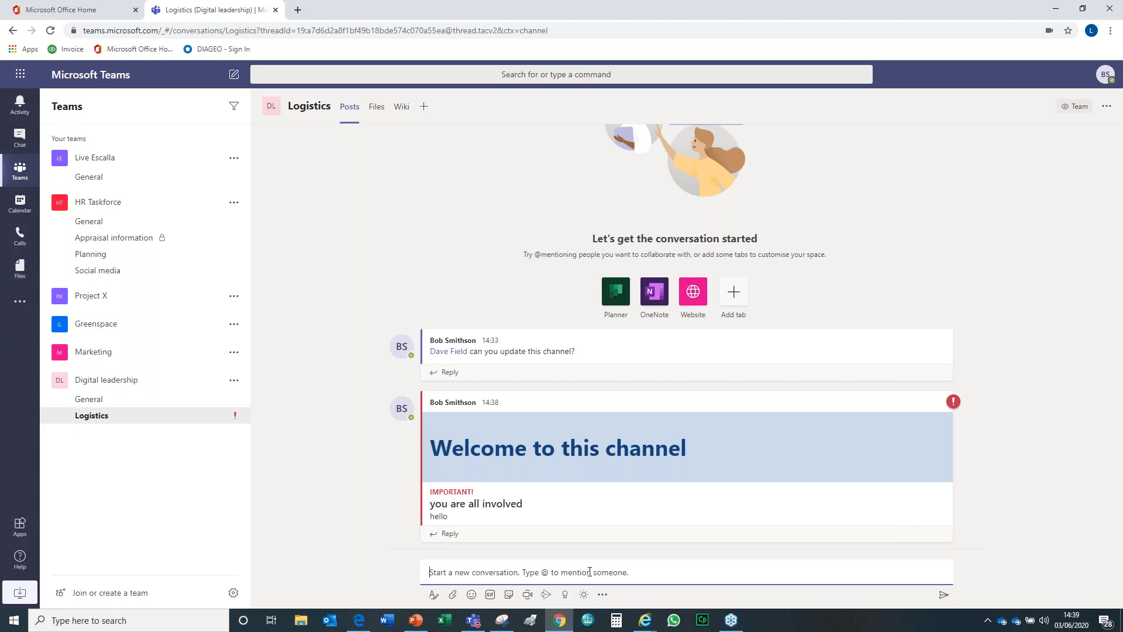
Step: Show the More options for the 'can you update this channel?' message, then start an instant meeting
{"action": "mouse_move", "coordinate": [946, 345]}
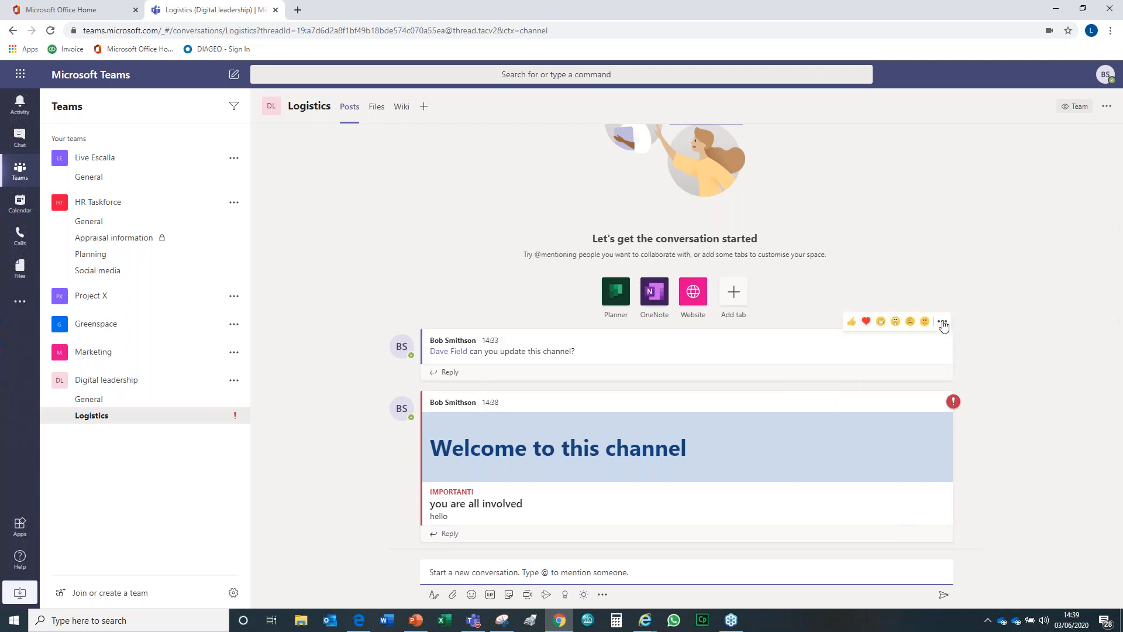
{"action": "left_click", "coordinate": [942, 323]}
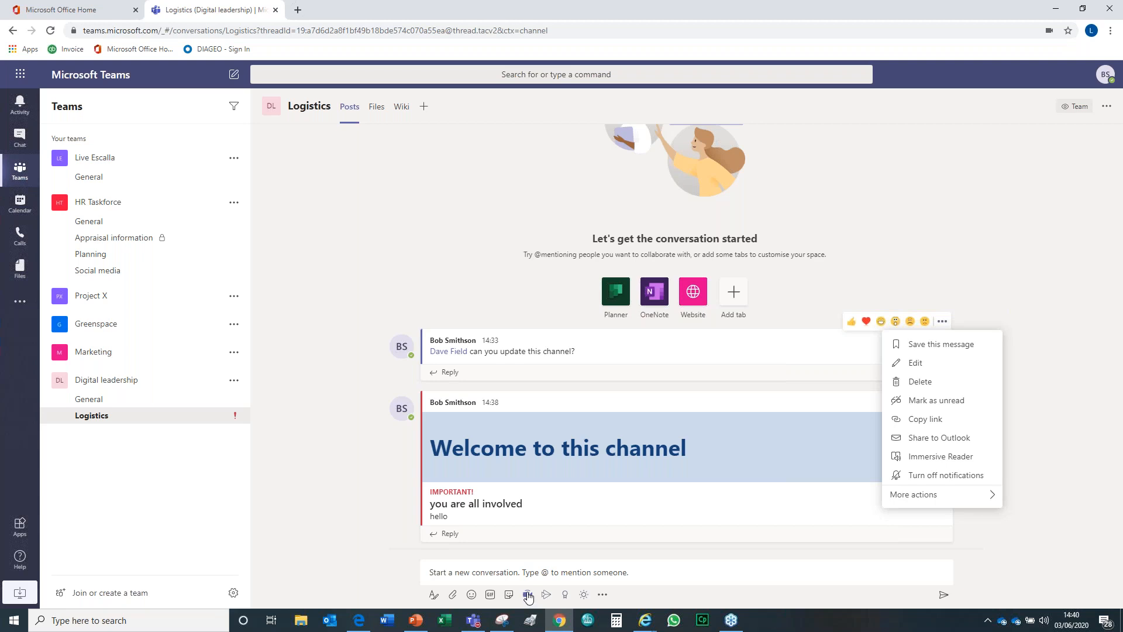
{"action": "left_click", "coordinate": [527, 595]}
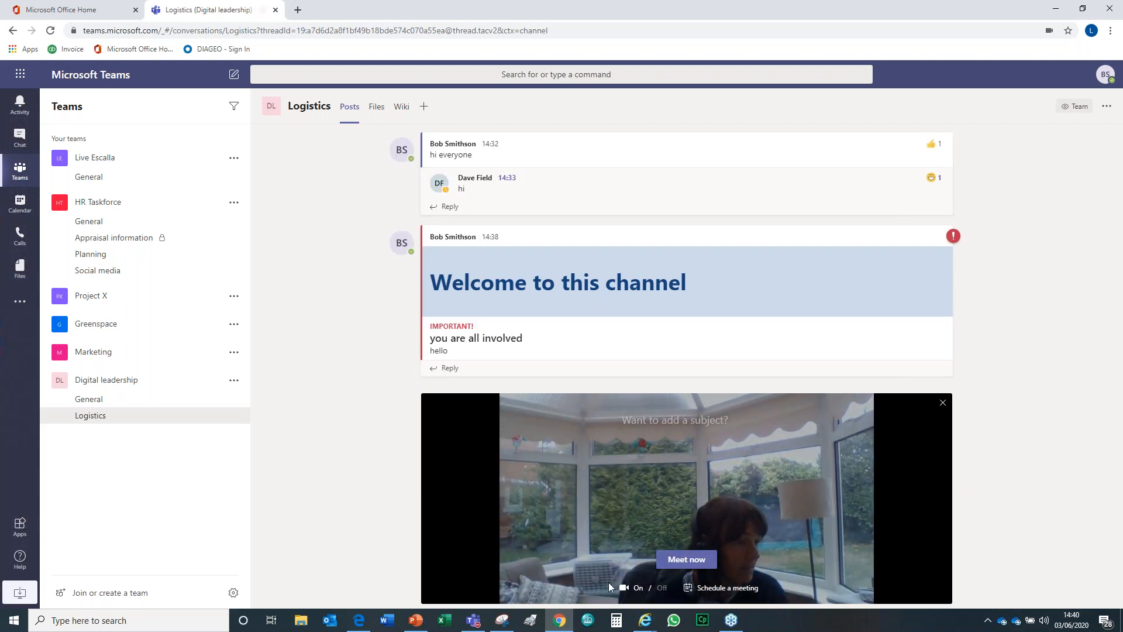
Step: Turn the camera off and enter 'Team meeting' as the meeting subject
{"action": "left_click", "coordinate": [625, 587]}
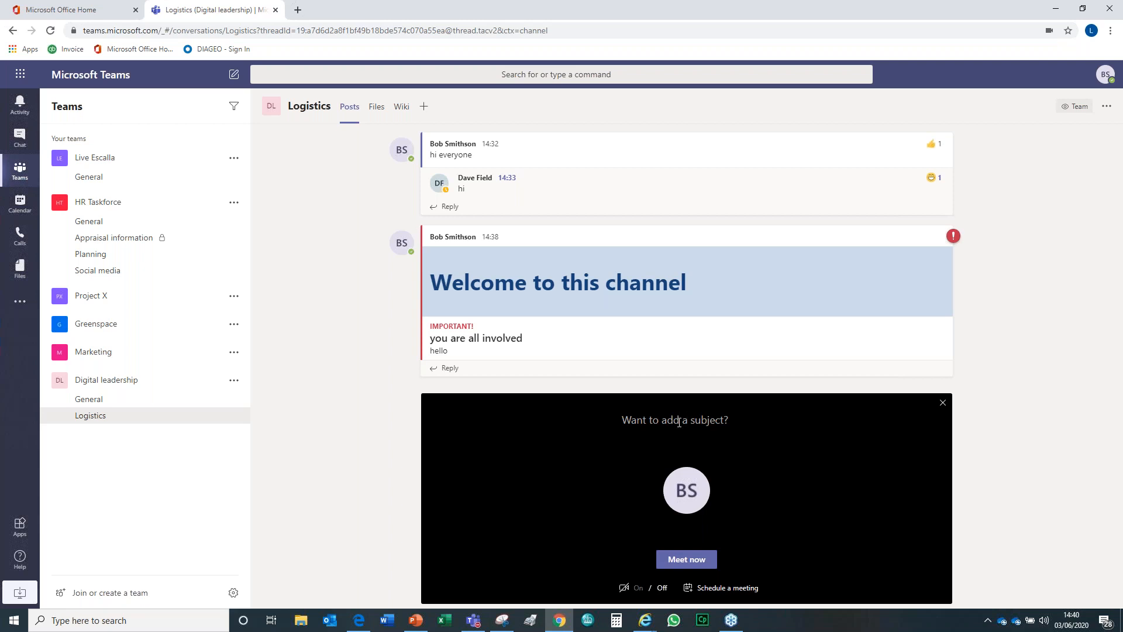
{"action": "type", "text": "Team meeting"}
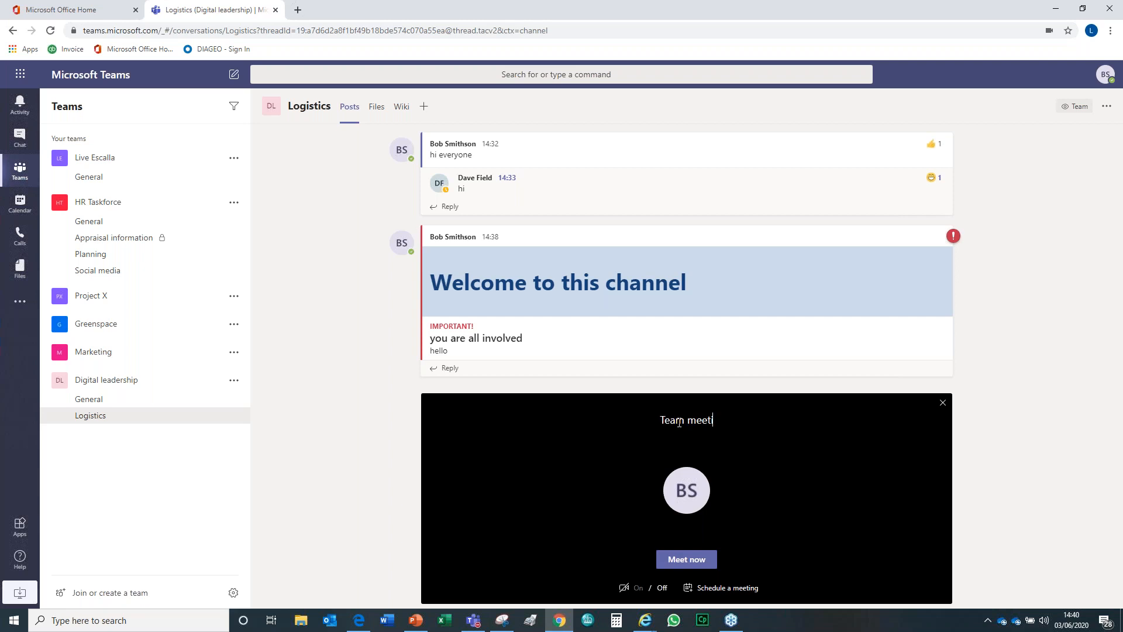
Step: Start the Team meeting with Meet now and mute the microphone
{"action": "left_click", "coordinate": [682, 560]}
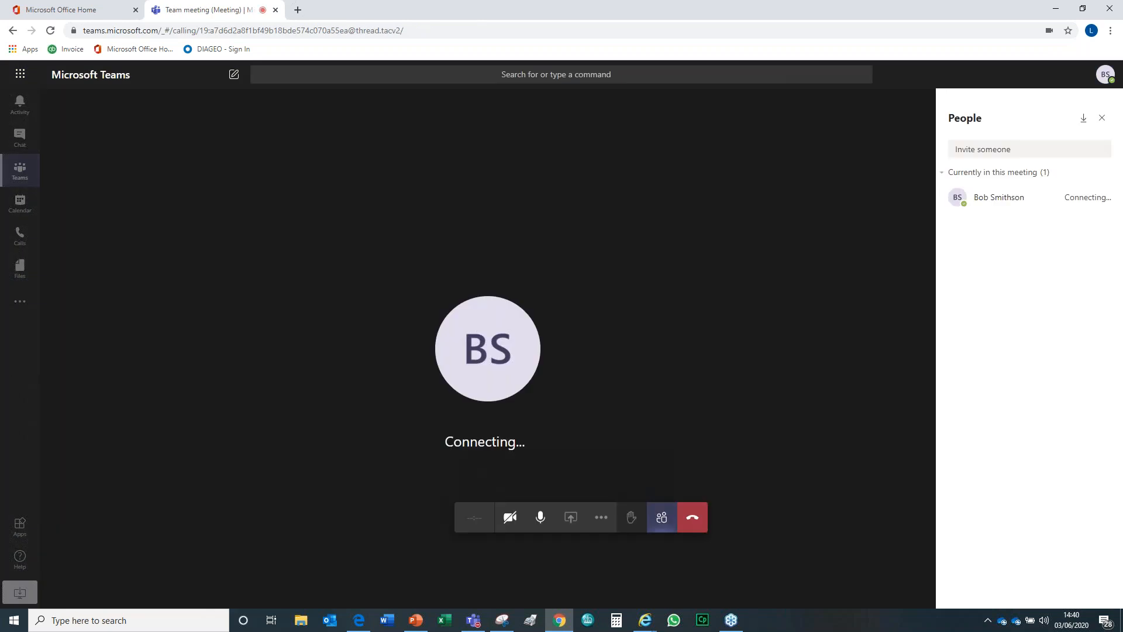
{"action": "left_click", "coordinate": [539, 522]}
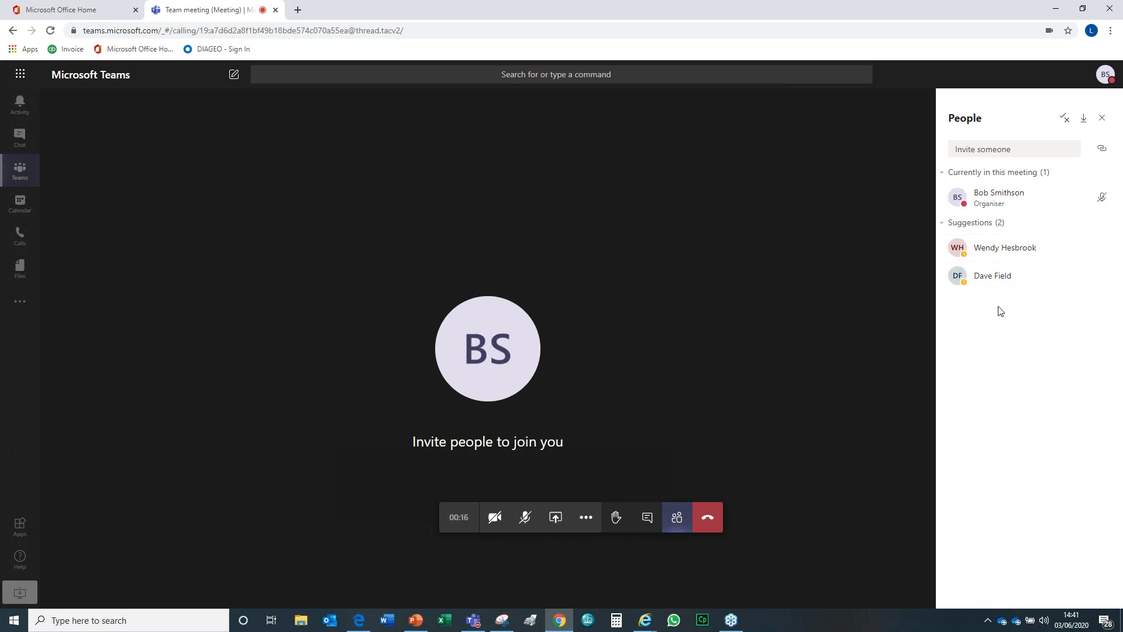
{"action": "left_click", "coordinate": [1102, 276]}
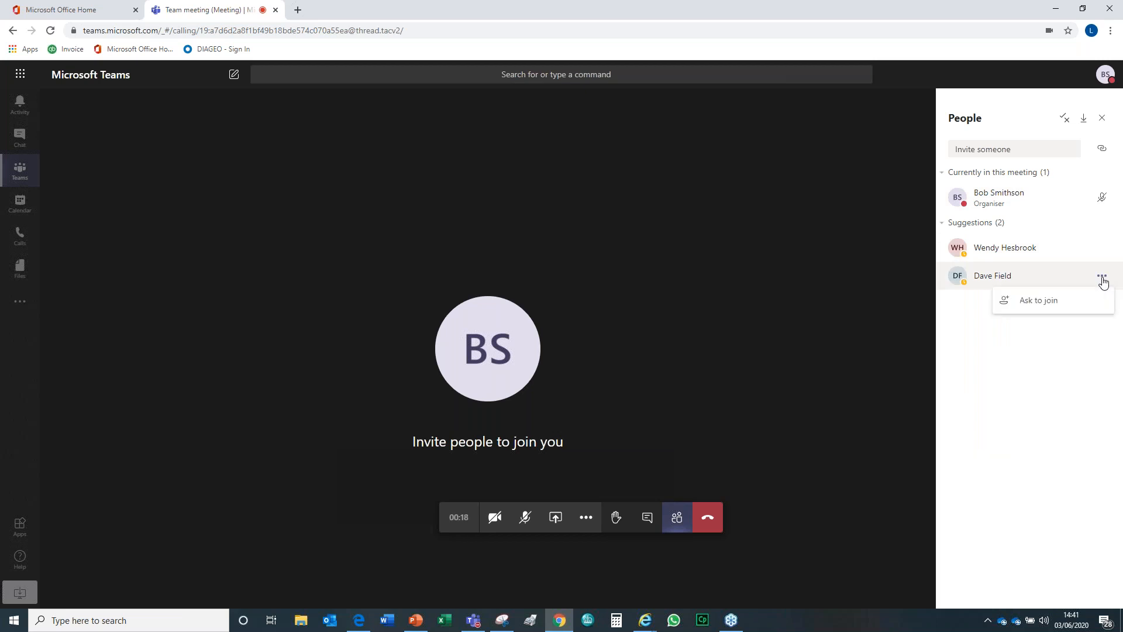
{"action": "left_click", "coordinate": [1032, 303]}
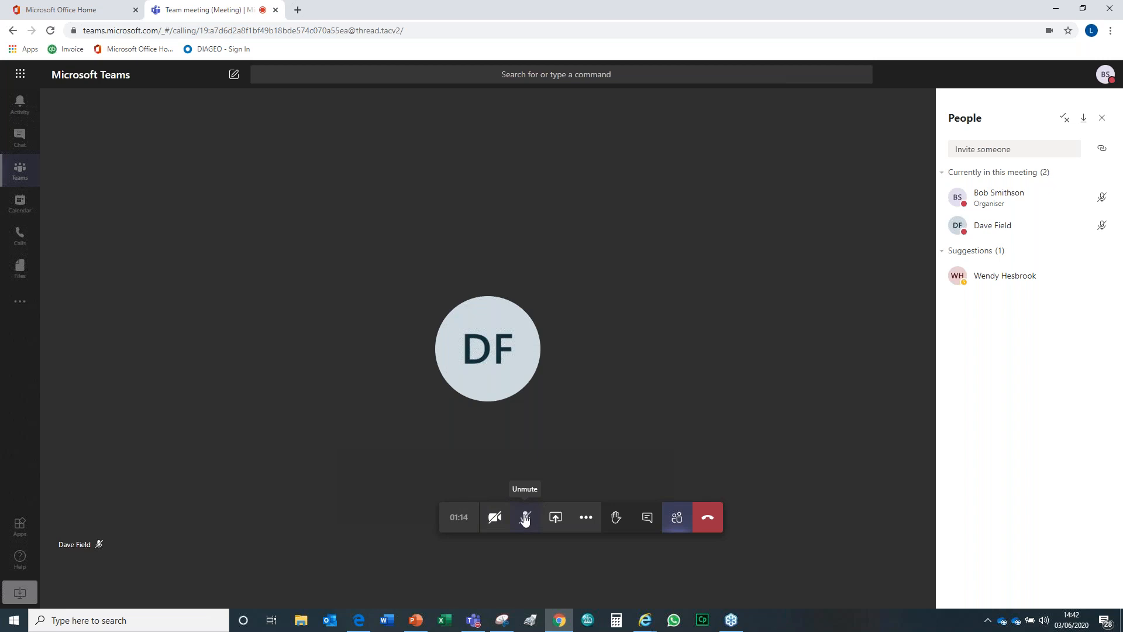
{"action": "left_click", "coordinate": [555, 518]}
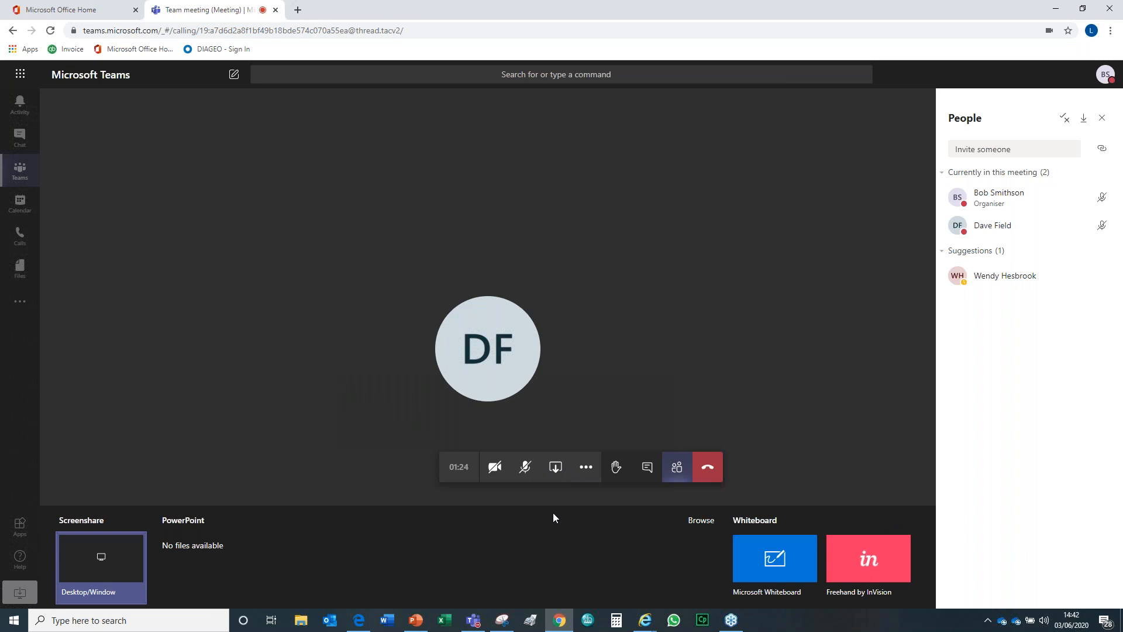
Step: Start recording the meeting from the More actions menu
{"action": "left_click", "coordinate": [586, 467]}
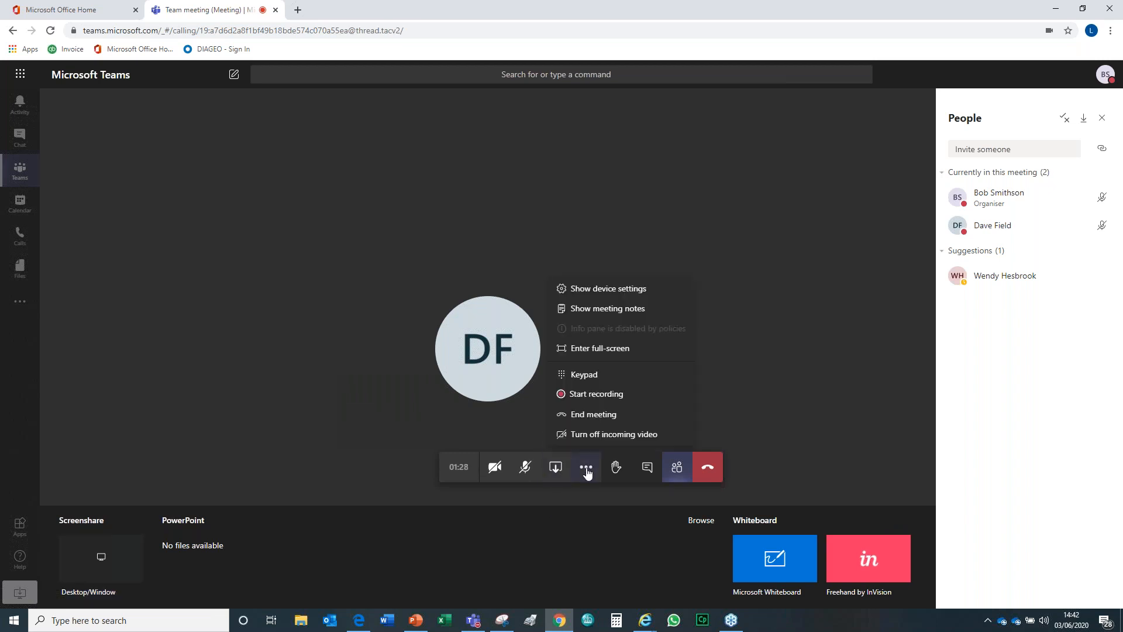
{"action": "left_click", "coordinate": [597, 395]}
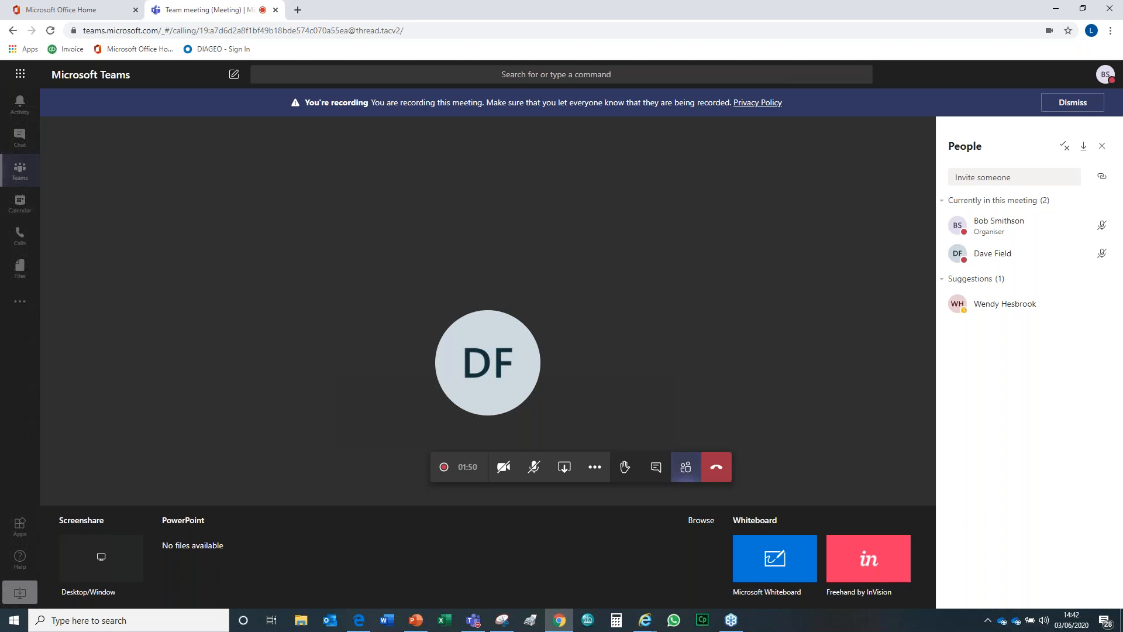
{"action": "left_click", "coordinate": [596, 468]}
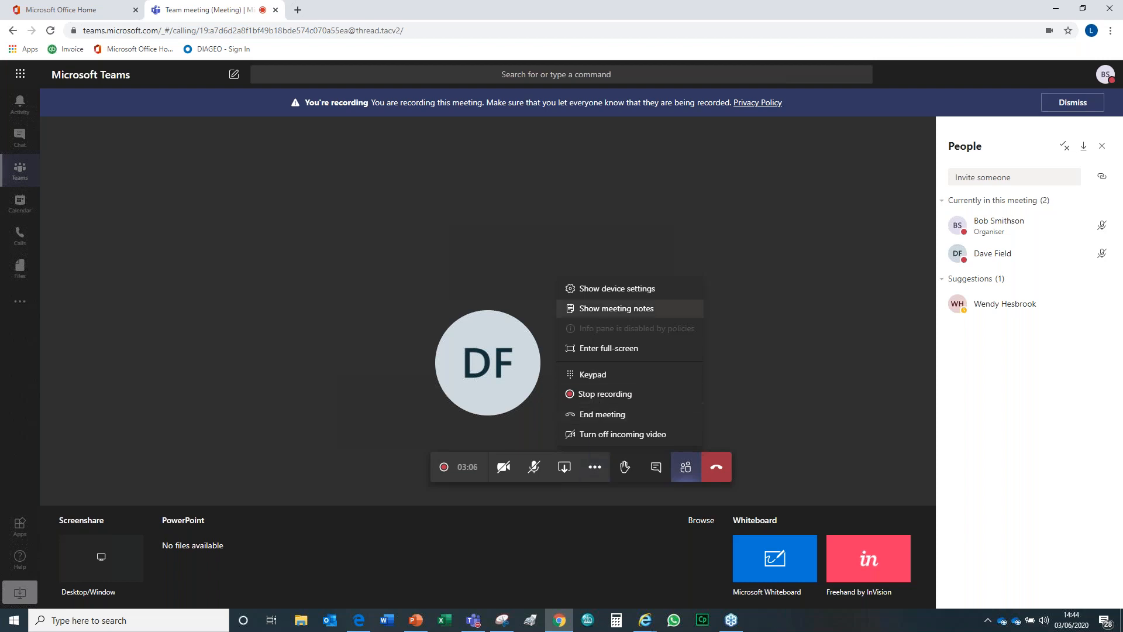
Step: Take meeting notes titled 'Minutes 3/6/20' with the line 'Action: Dave - create timesheet'
{"action": "left_click", "coordinate": [602, 312]}
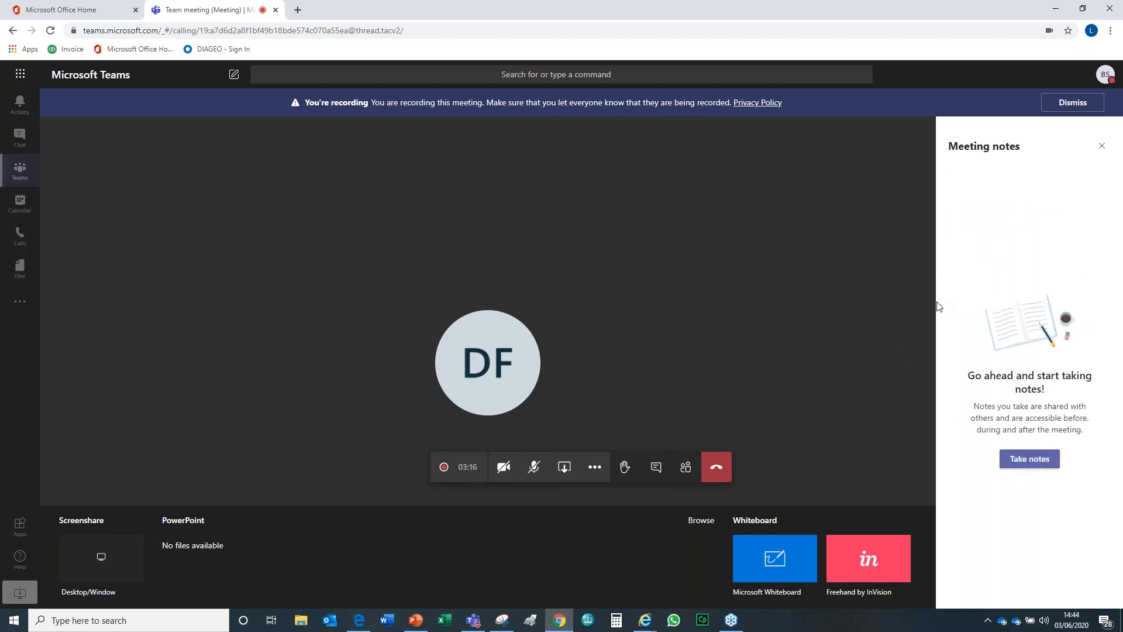
{"action": "left_click", "coordinate": [1024, 465]}
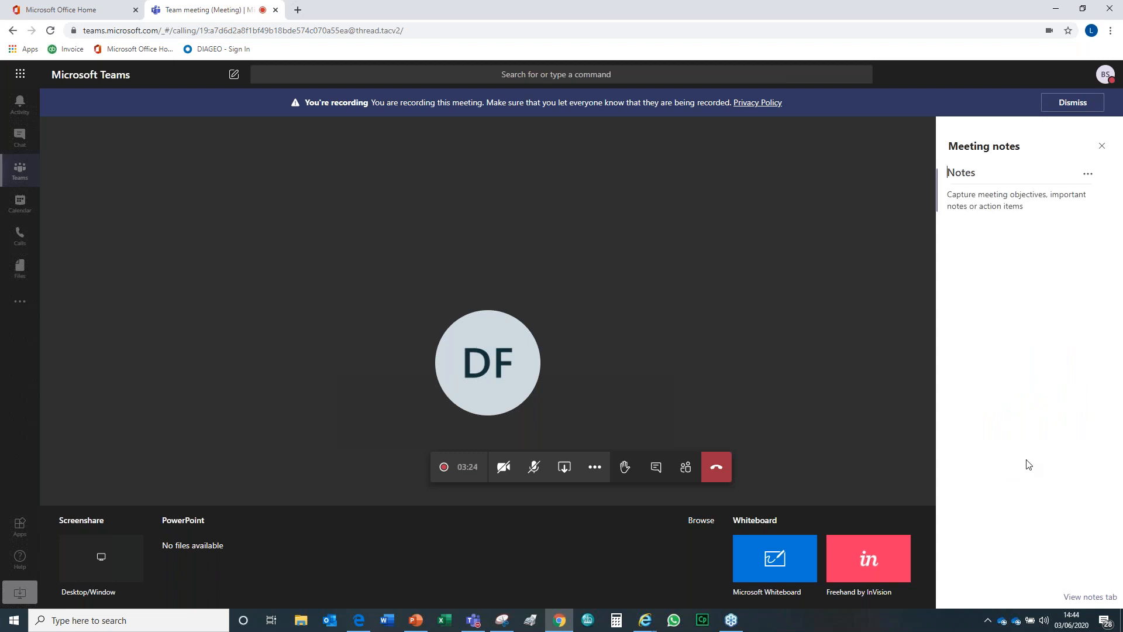
{"action": "double_click", "coordinate": [976, 172]}
{"action": "type", "text": "Minutes"}
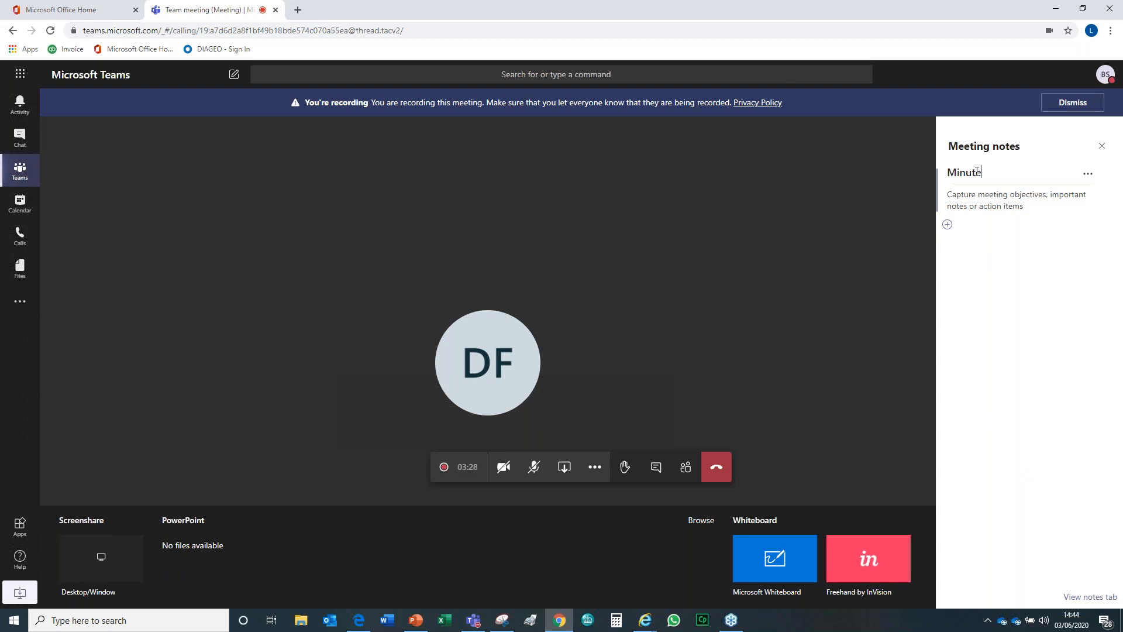
{"action": "type", "text": " 3/6/20"}
{"action": "left_click", "coordinate": [966, 200]}
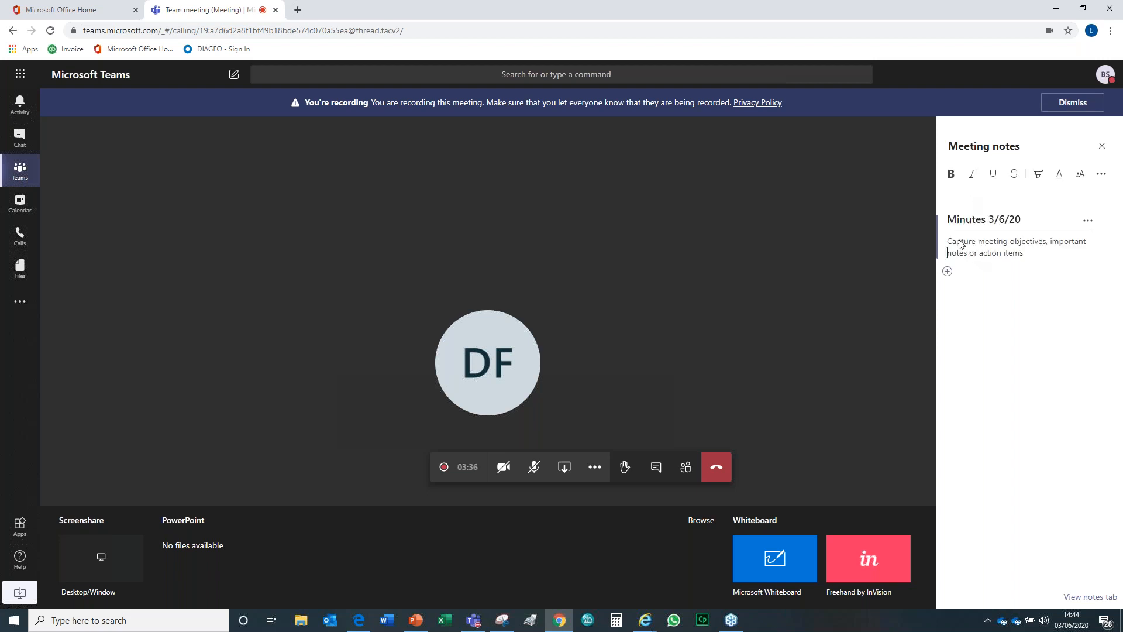
{"action": "type", "text": "Action:"}
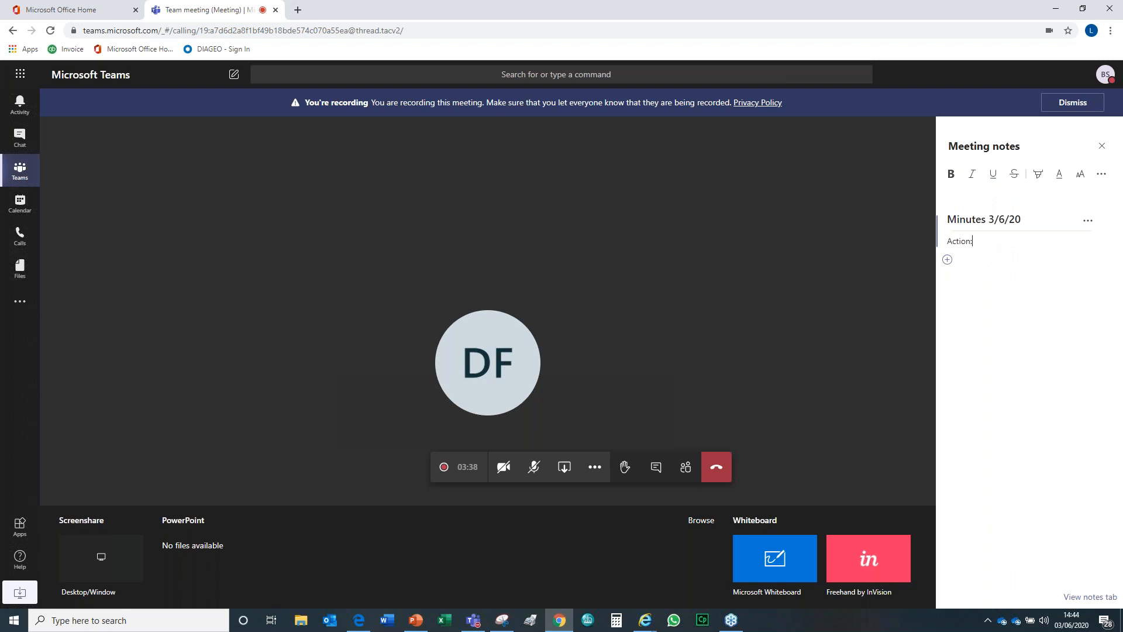
{"action": "type", "text": " Dave - create timesheet"}
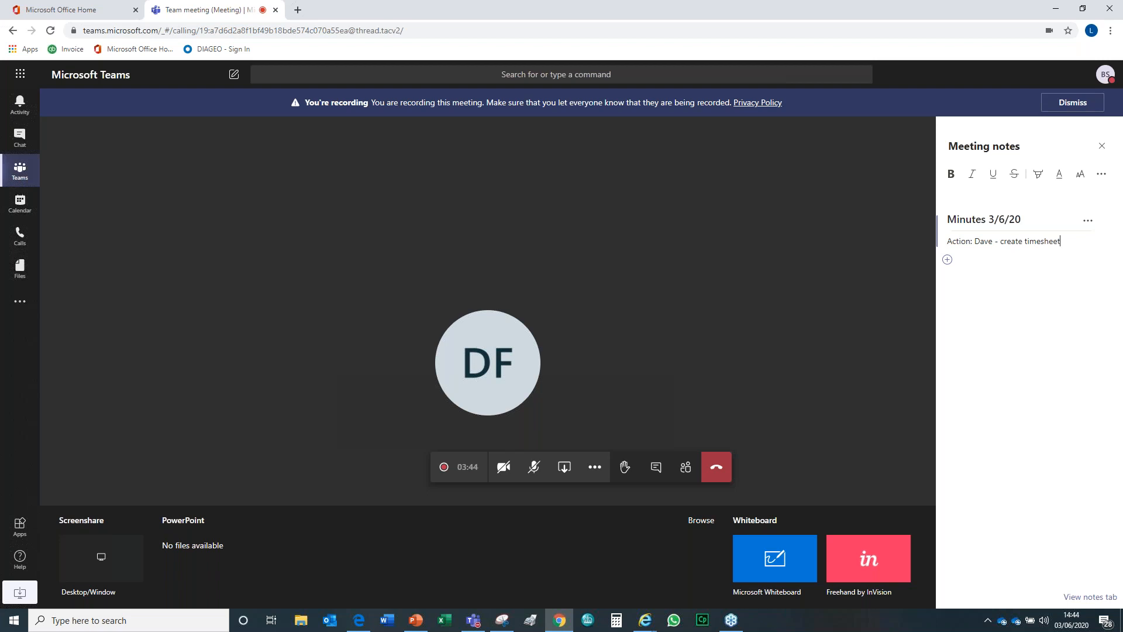
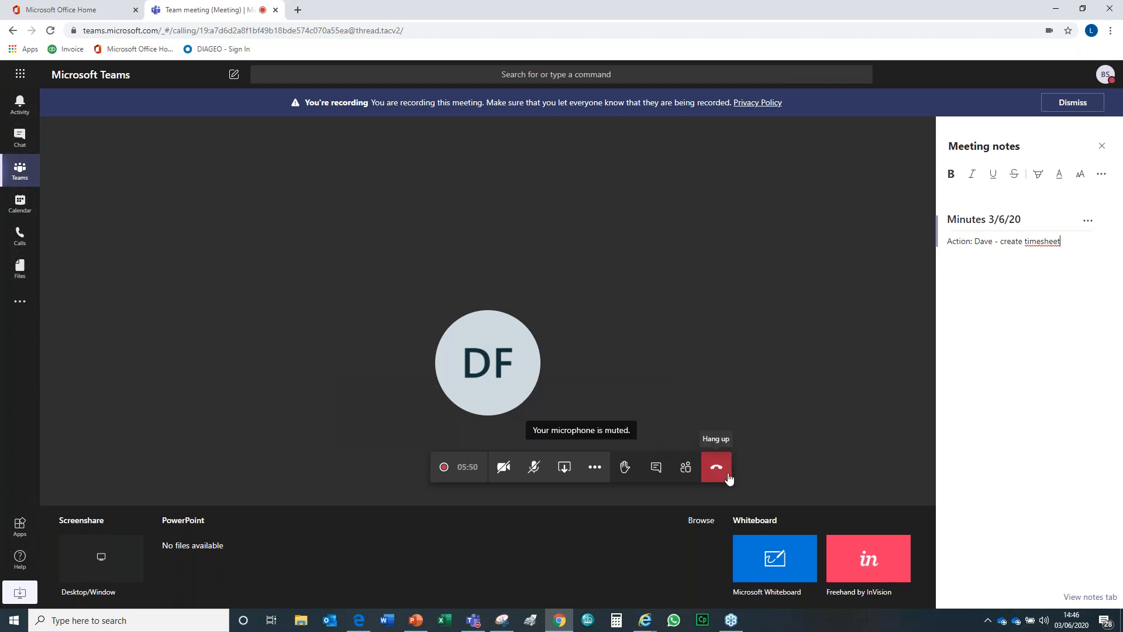
Step: Post 'bbc.co.uk' as a reply in the meeting conversation
{"action": "left_click", "coordinate": [655, 470]}
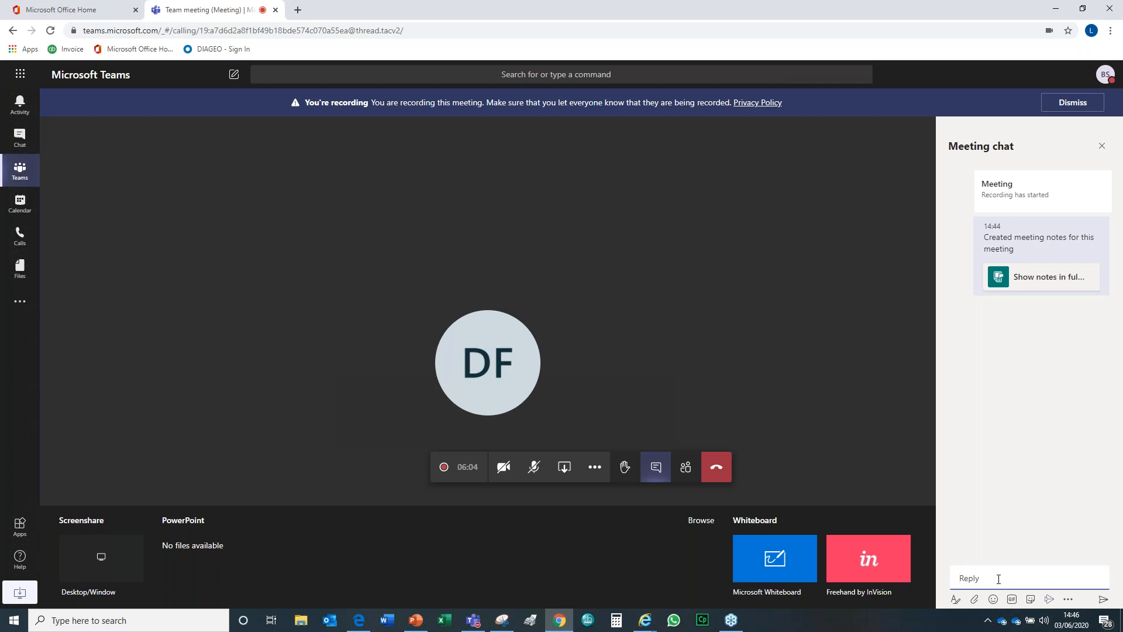
{"action": "type", "text": "bbc.co.uk"}
{"action": "key", "text": "Return"}
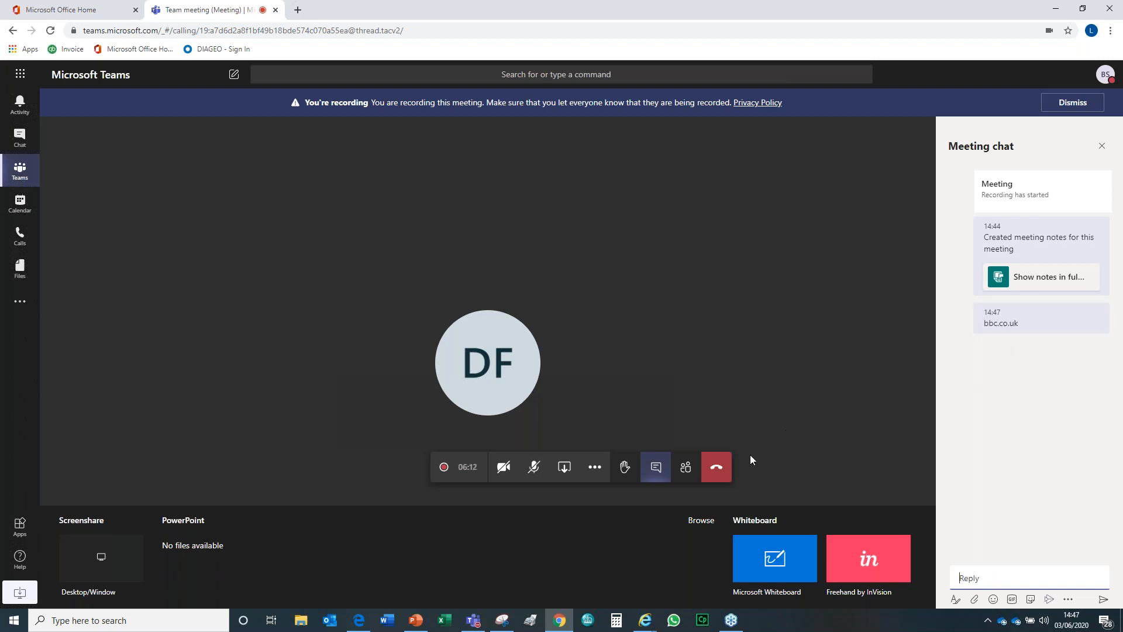
Step: Review the call participants in the People panel, then hang up the meeting
{"action": "left_click", "coordinate": [684, 469]}
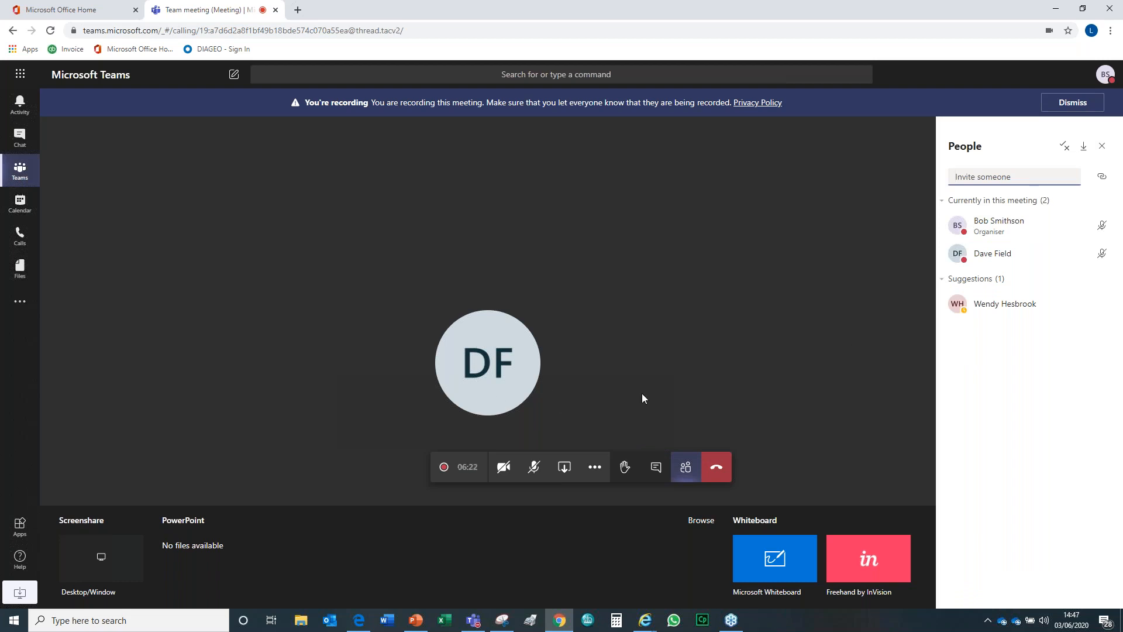
{"action": "left_click", "coordinate": [718, 472]}
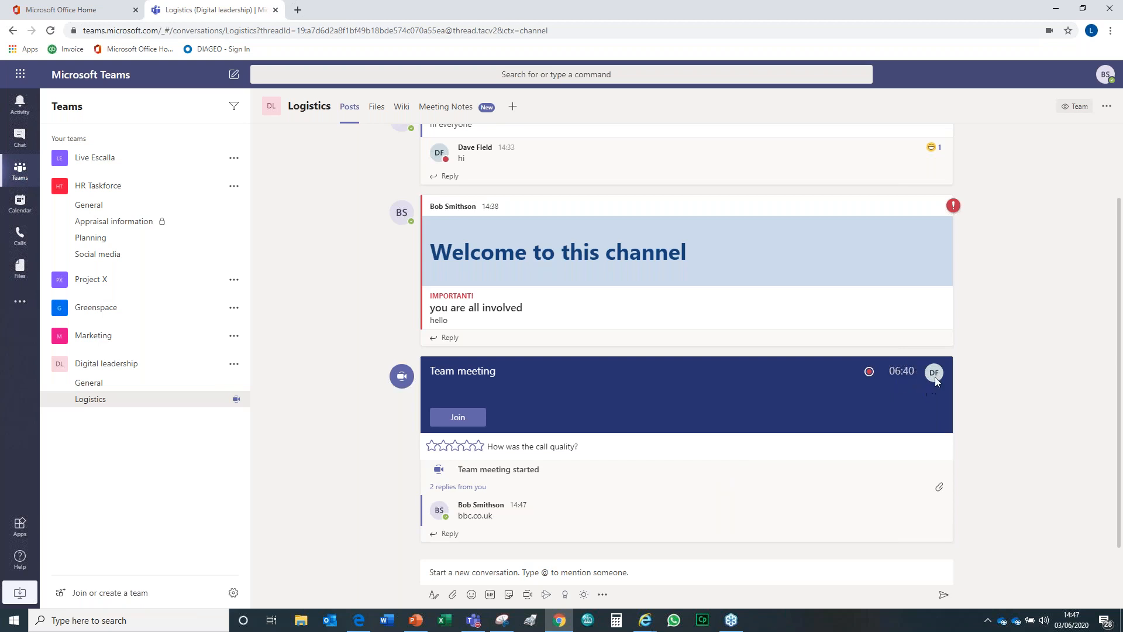
{"action": "mouse_move", "coordinate": [936, 380]}
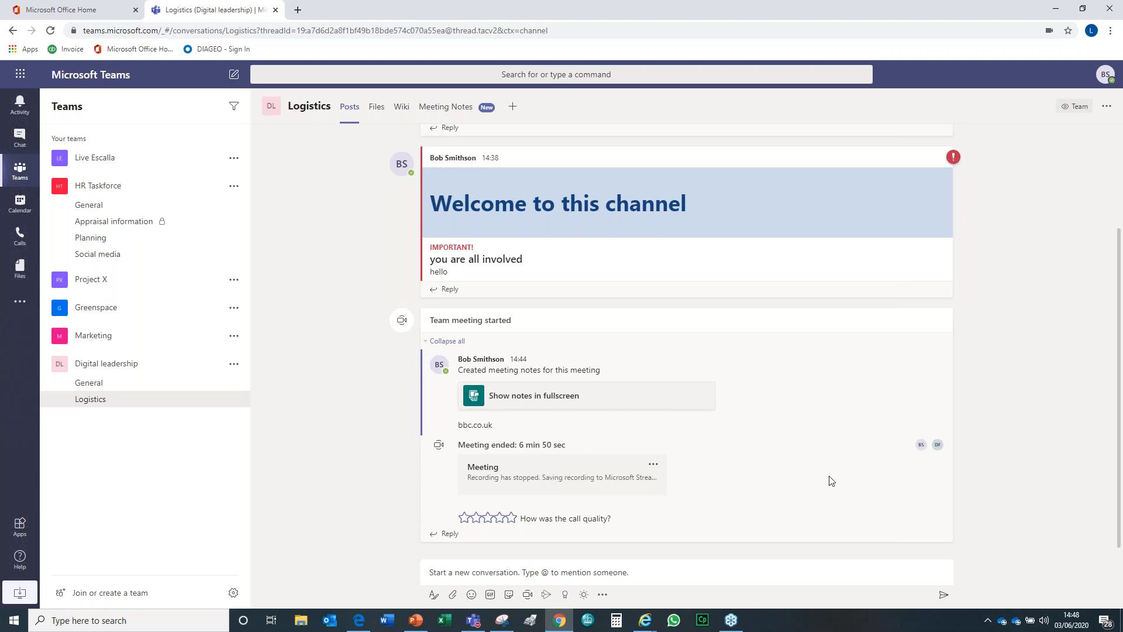
{"action": "mouse_move", "coordinate": [922, 447]}
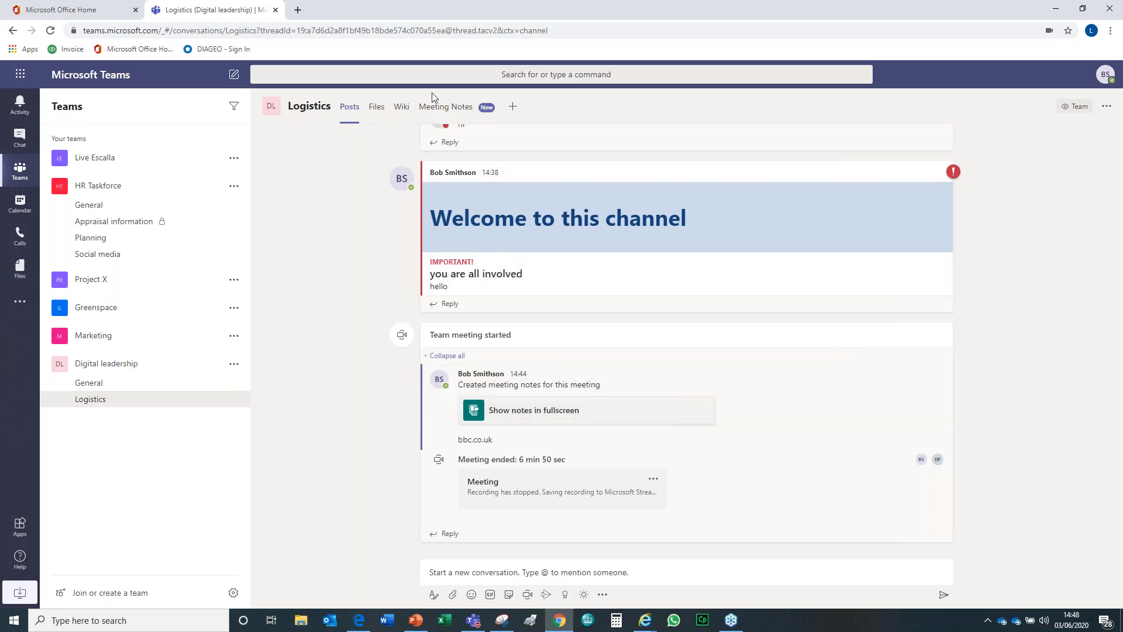
{"action": "left_click", "coordinate": [458, 110]}
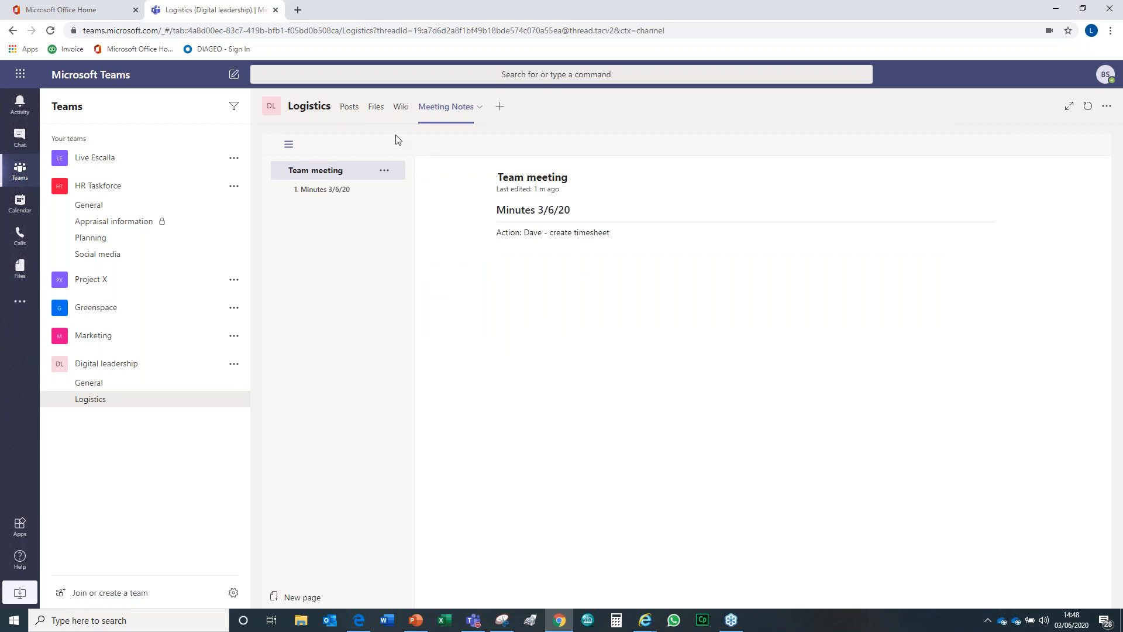
{"action": "left_click", "coordinate": [351, 109]}
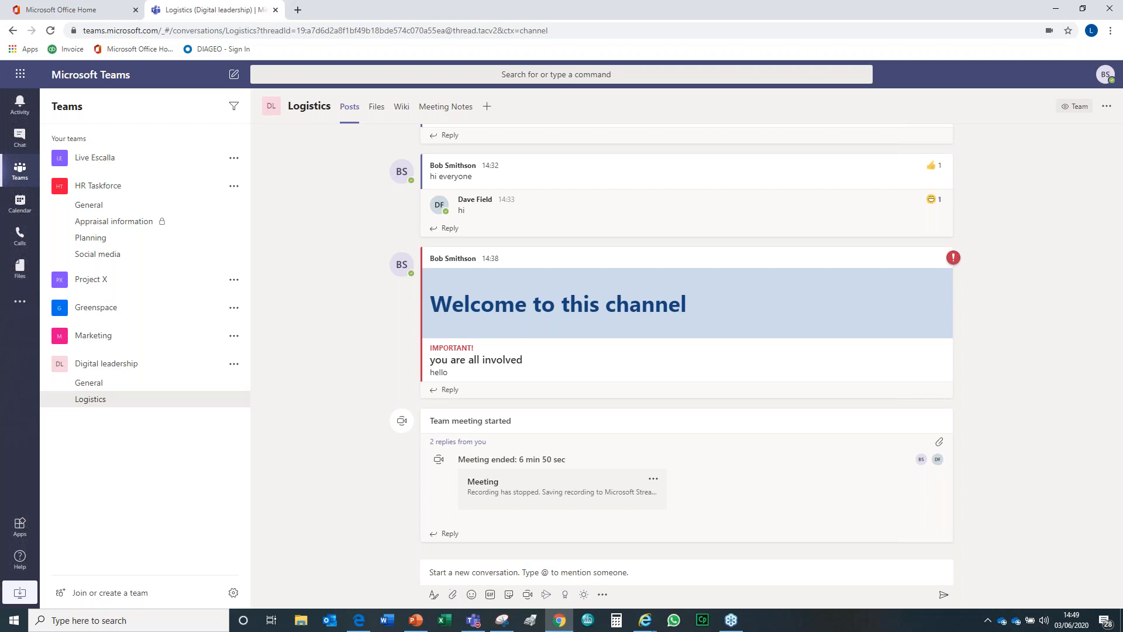
Step: Upload Sales invoice tracker 2019 to the Logistics Files tab and open the uploaded workbook
{"action": "left_click", "coordinate": [376, 114]}
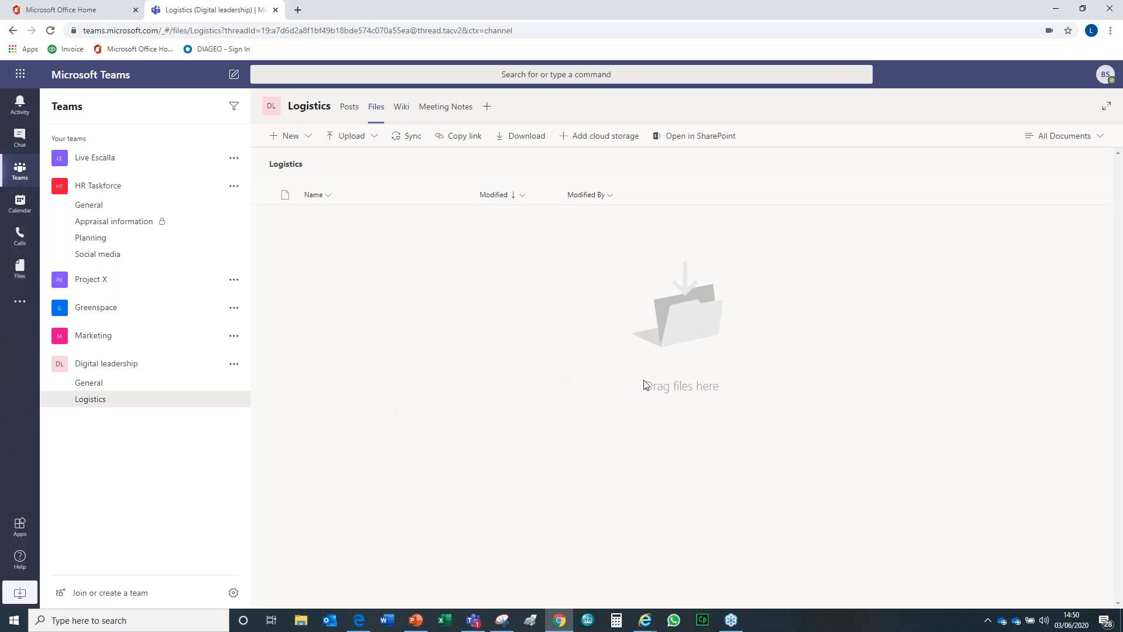
{"action": "left_click", "coordinate": [347, 141]}
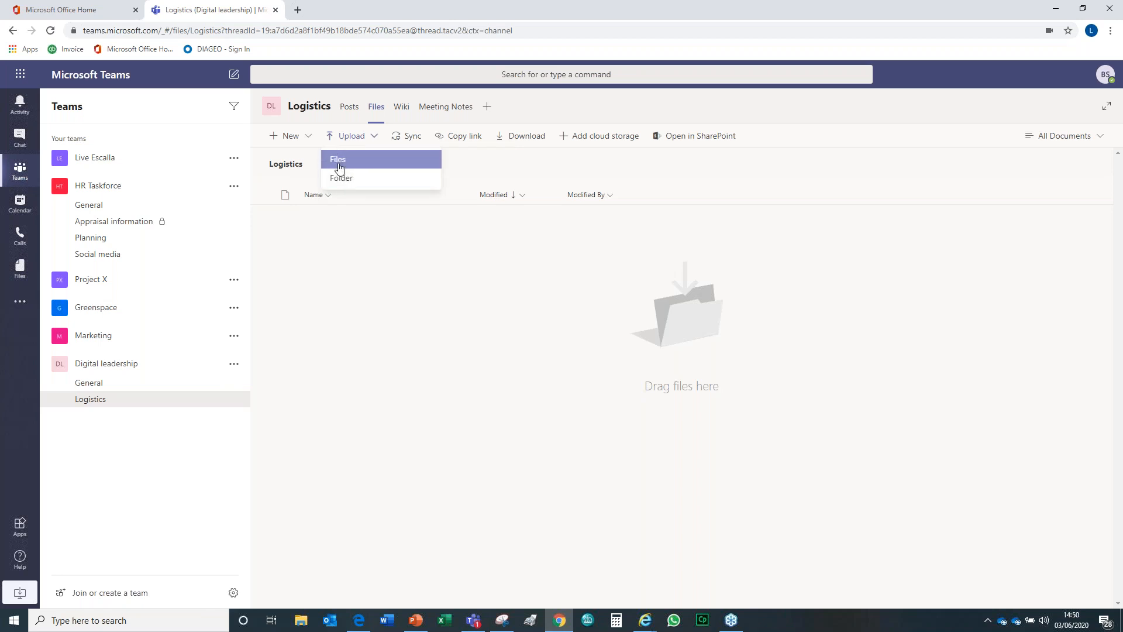
{"action": "left_click", "coordinate": [339, 167]}
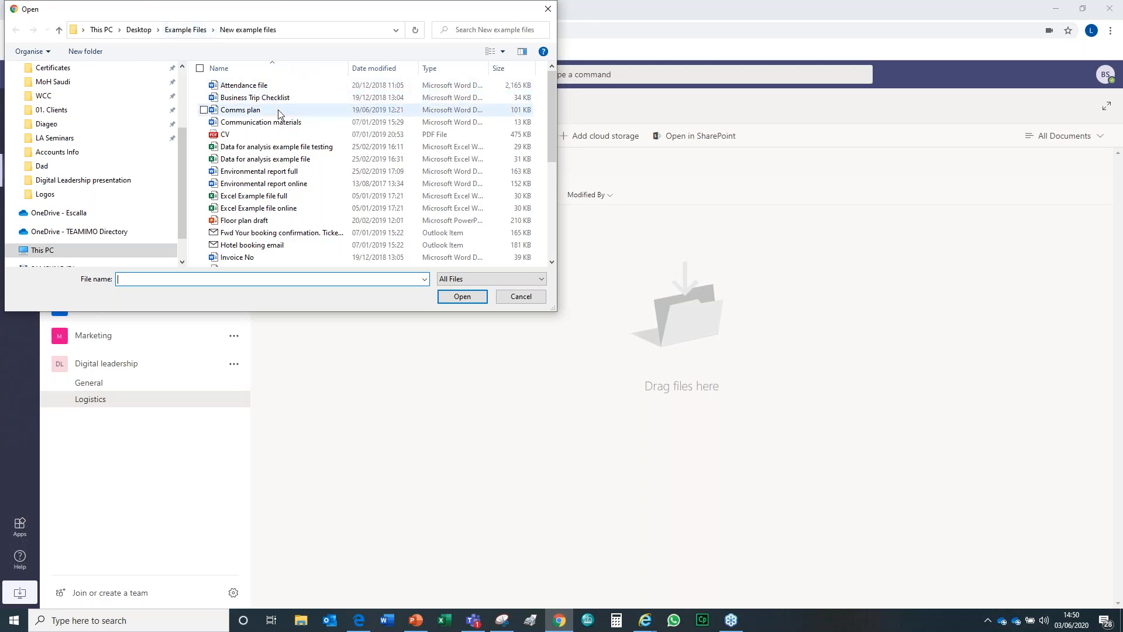
{"action": "scroll", "coordinate": [279, 113], "scroll_direction": "down", "scroll_amount": 1}
{"action": "scroll", "coordinate": [278, 113], "scroll_direction": "down", "scroll_amount": 4}
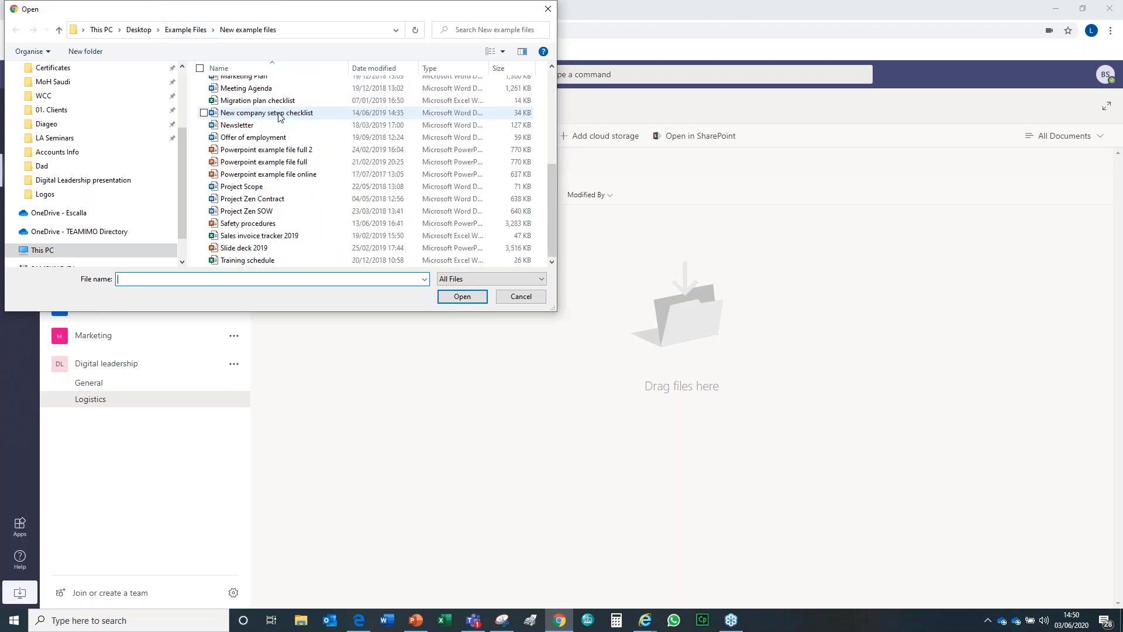
{"action": "left_click", "coordinate": [273, 236]}
{"action": "left_click", "coordinate": [472, 297]}
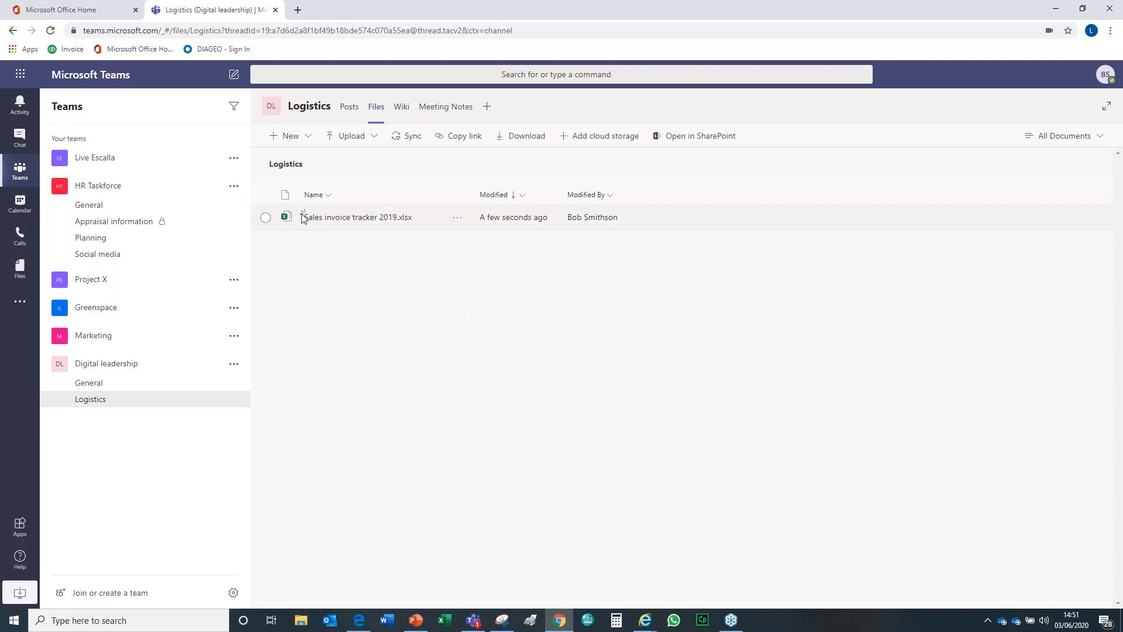
{"action": "left_click", "coordinate": [369, 224]}
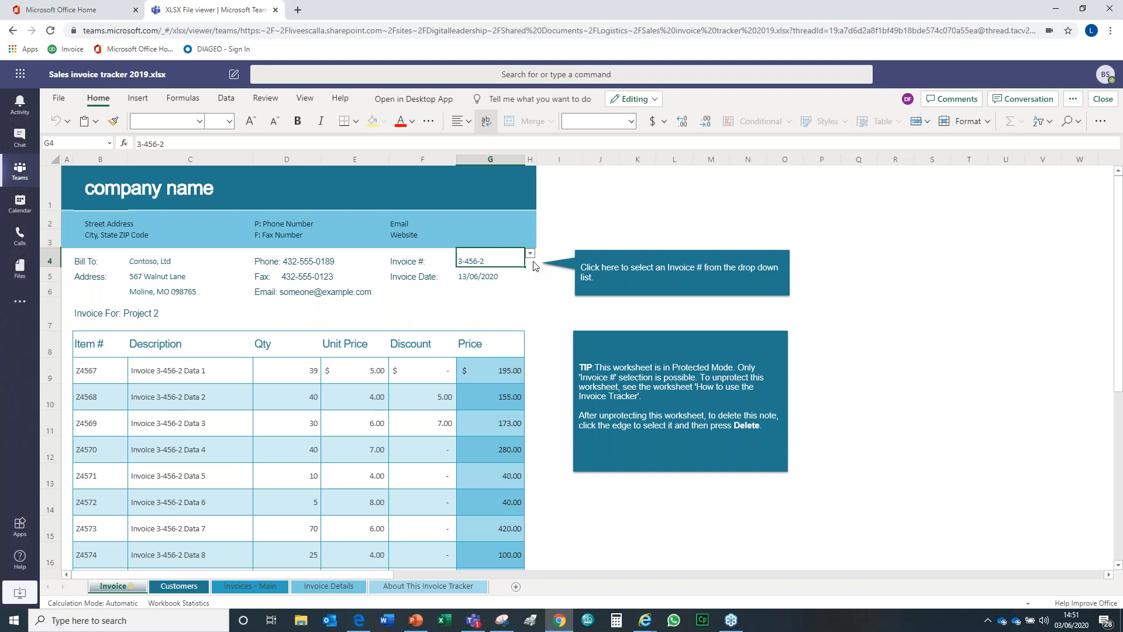
Step: Check which cell the co-author is editing and review the Editing mode options in the workbook
{"action": "left_click", "coordinate": [907, 100]}
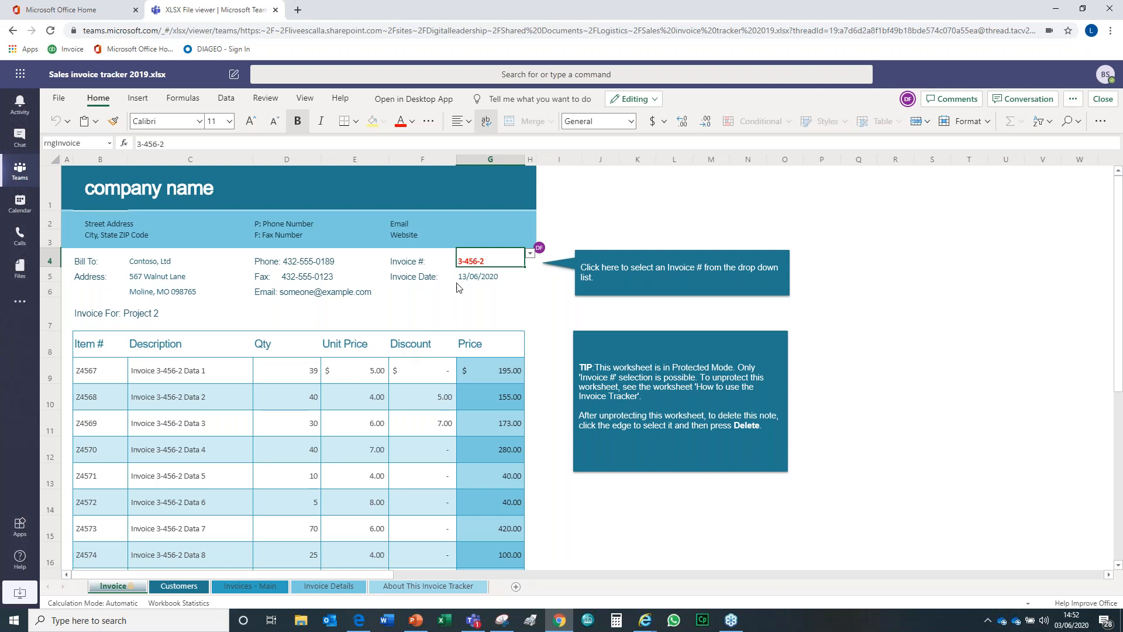
{"action": "left_click", "coordinate": [648, 101]}
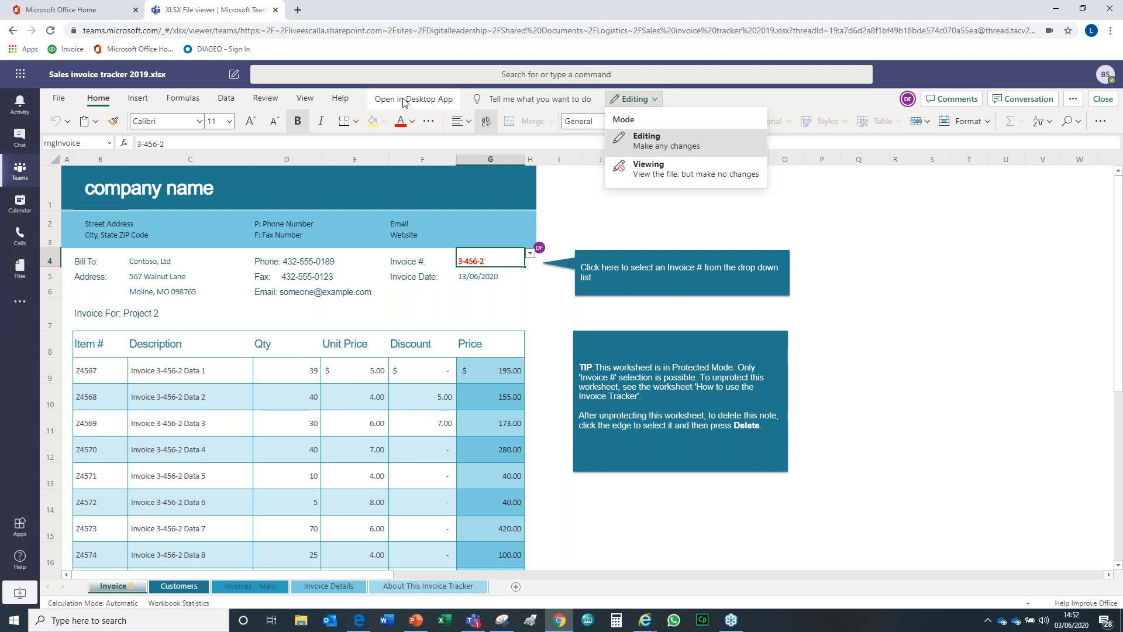
{"action": "left_click", "coordinate": [308, 269]}
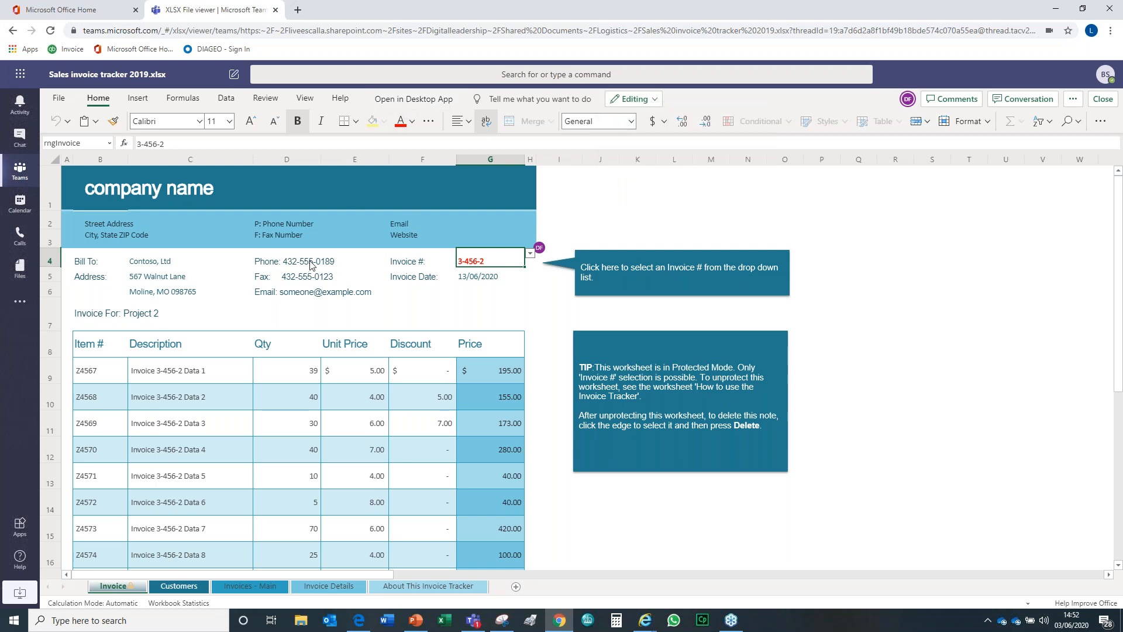
{"action": "left_click", "coordinate": [1013, 102]}
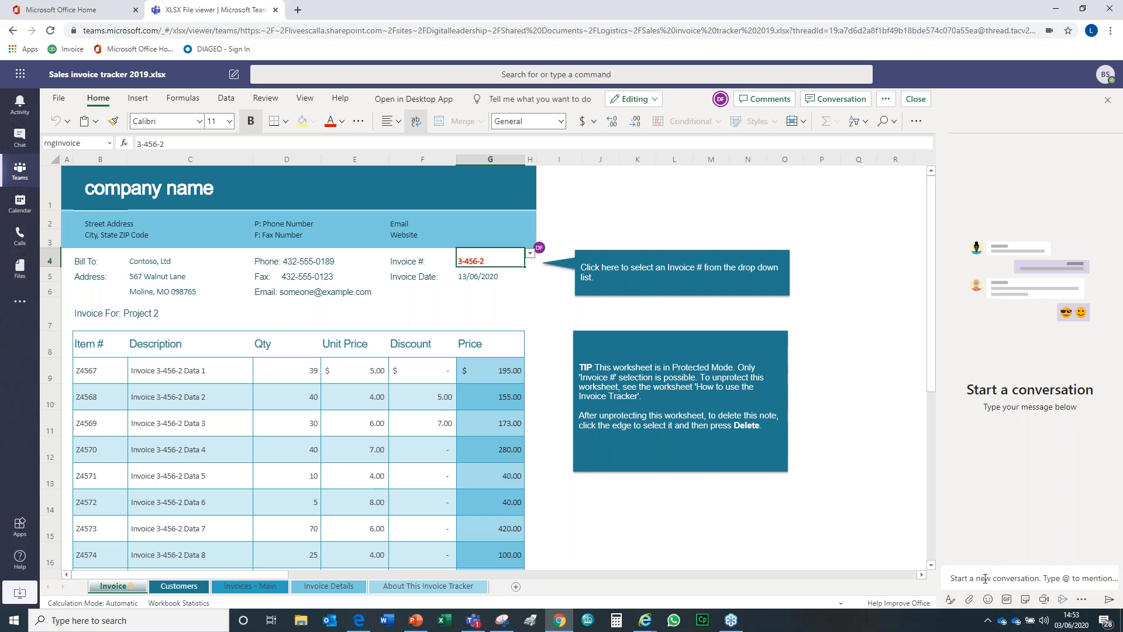
Step: Post 'can you update the invoice number' in the workbook conversation
{"action": "left_click", "coordinate": [979, 578]}
{"action": "type", "text": "can you upd"}
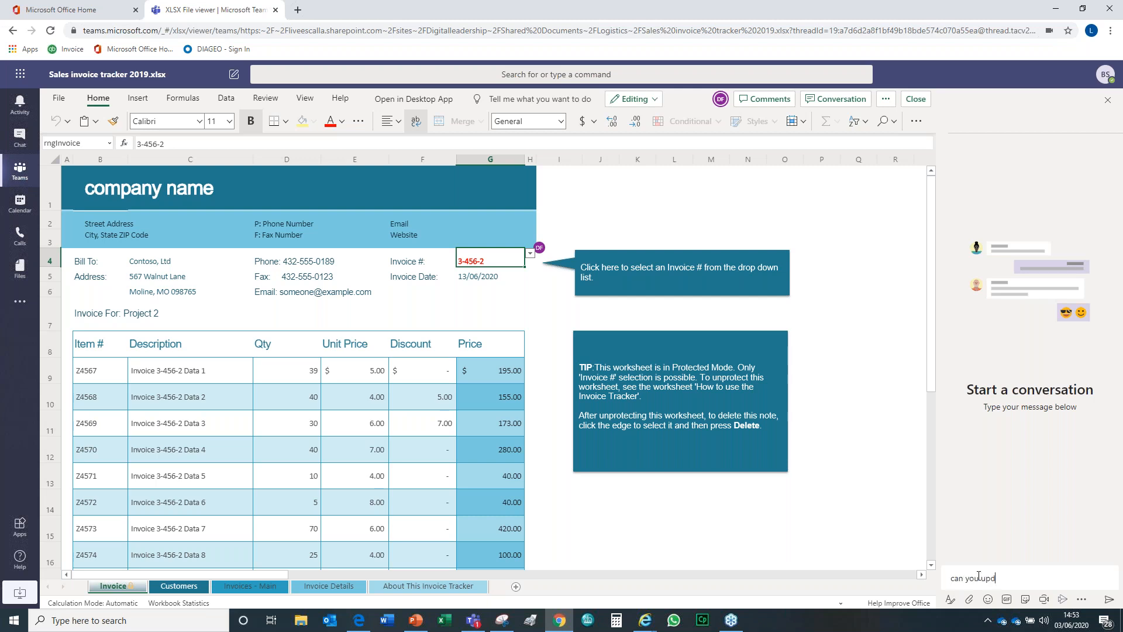
{"action": "type", "text": "ate the invoice number"}
{"action": "key", "text": "Return"}
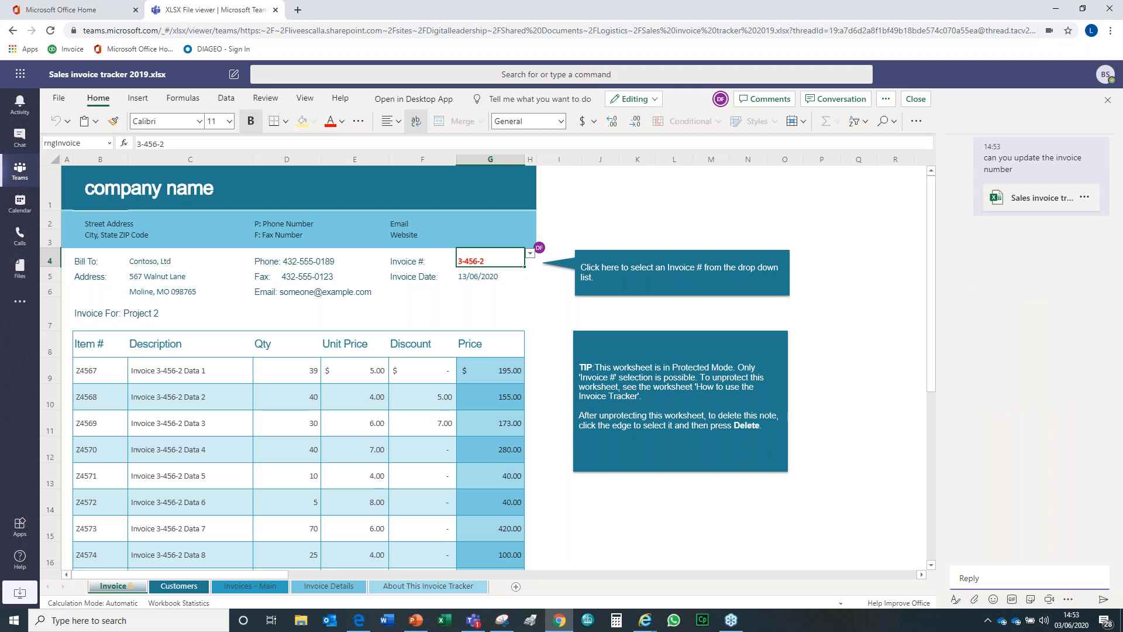
{"action": "type", "text": "@dave"}
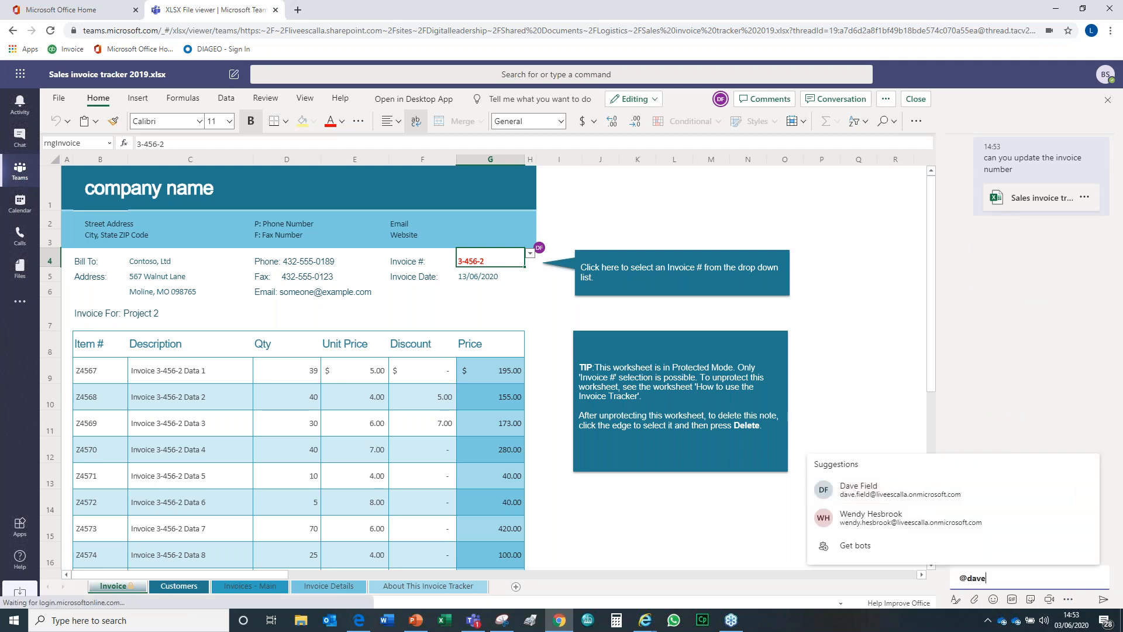
{"action": "left_click", "coordinate": [931, 550]}
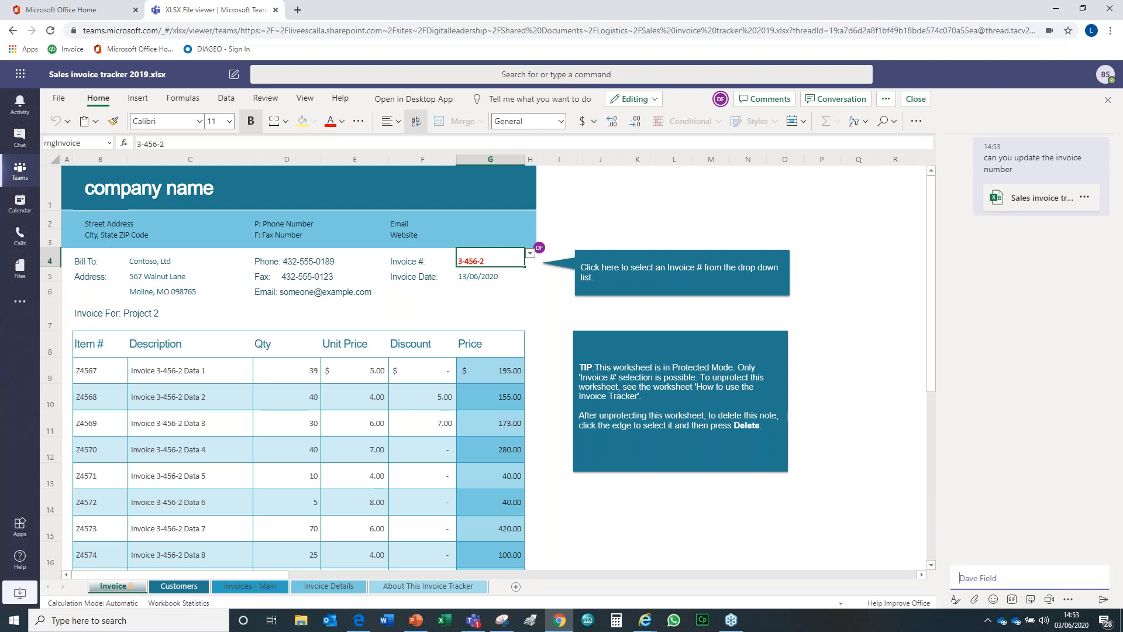
{"action": "left_click", "coordinate": [1045, 575]}
{"action": "type", "text": "ok?"}
{"action": "key", "text": "Return"}
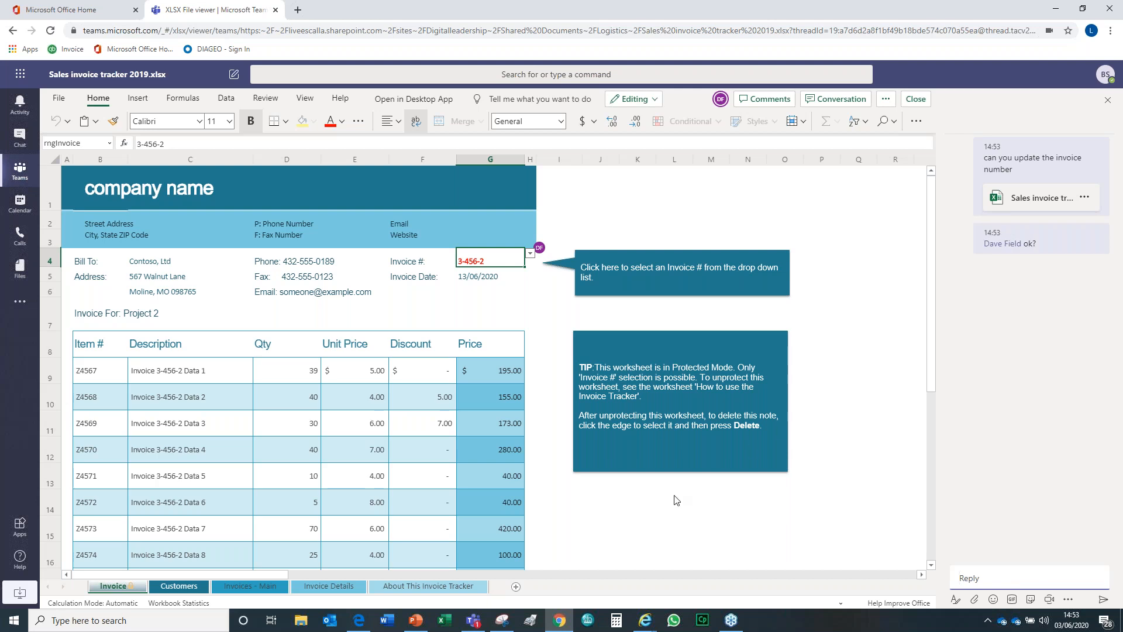
Step: View the Customers and Invoices - Main sheets, then close the workbook
{"action": "left_click", "coordinate": [202, 586]}
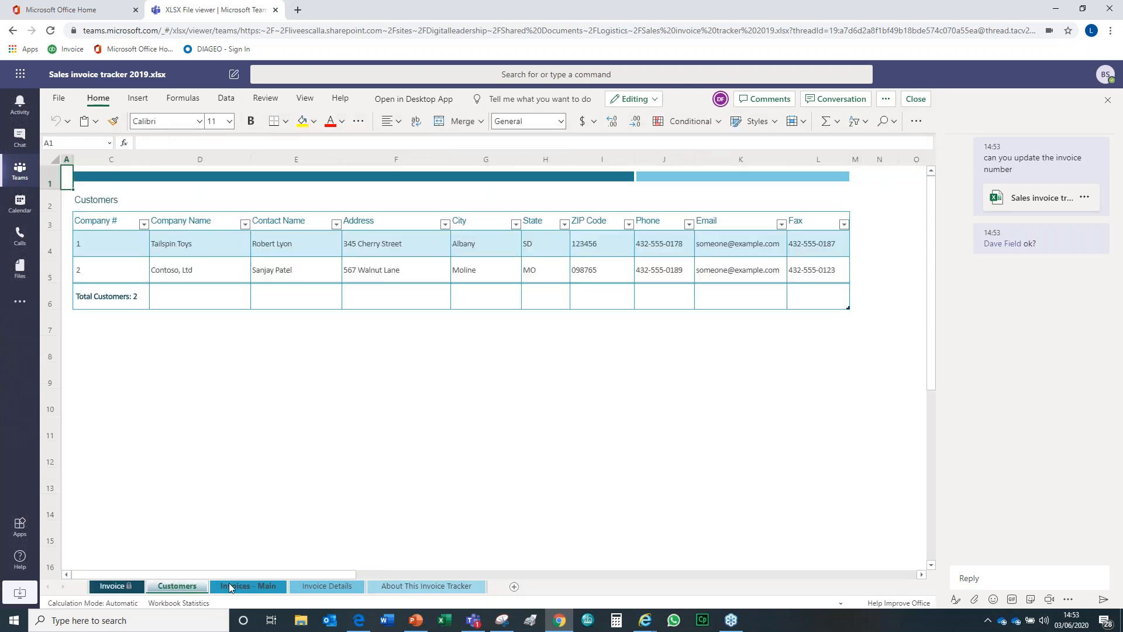
{"action": "left_click", "coordinate": [230, 587]}
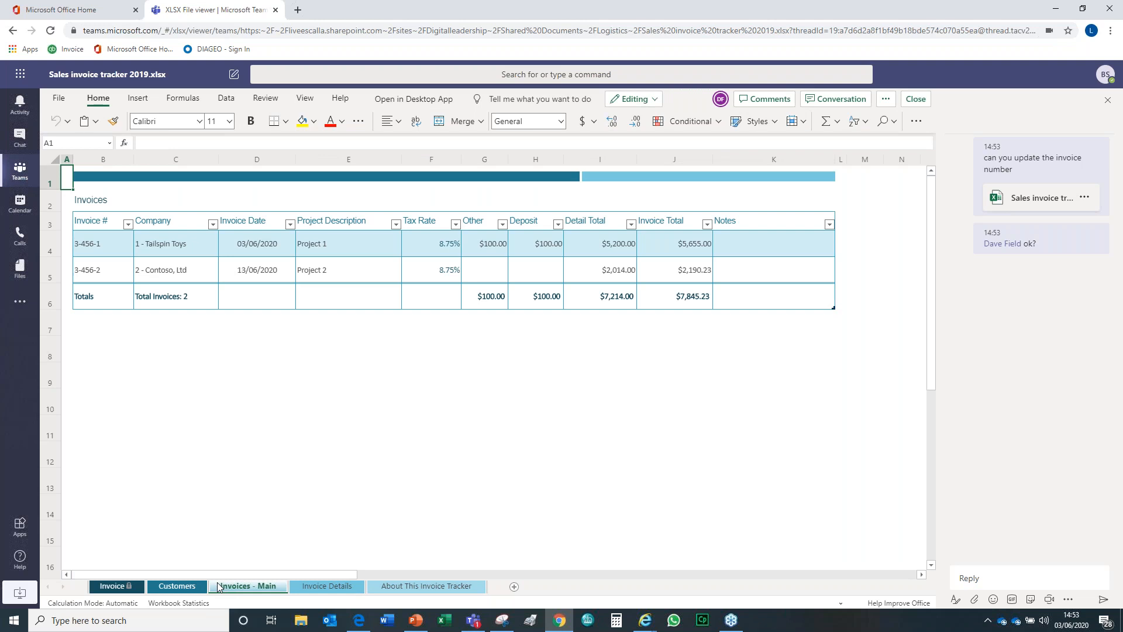
{"action": "left_click", "coordinate": [923, 101]}
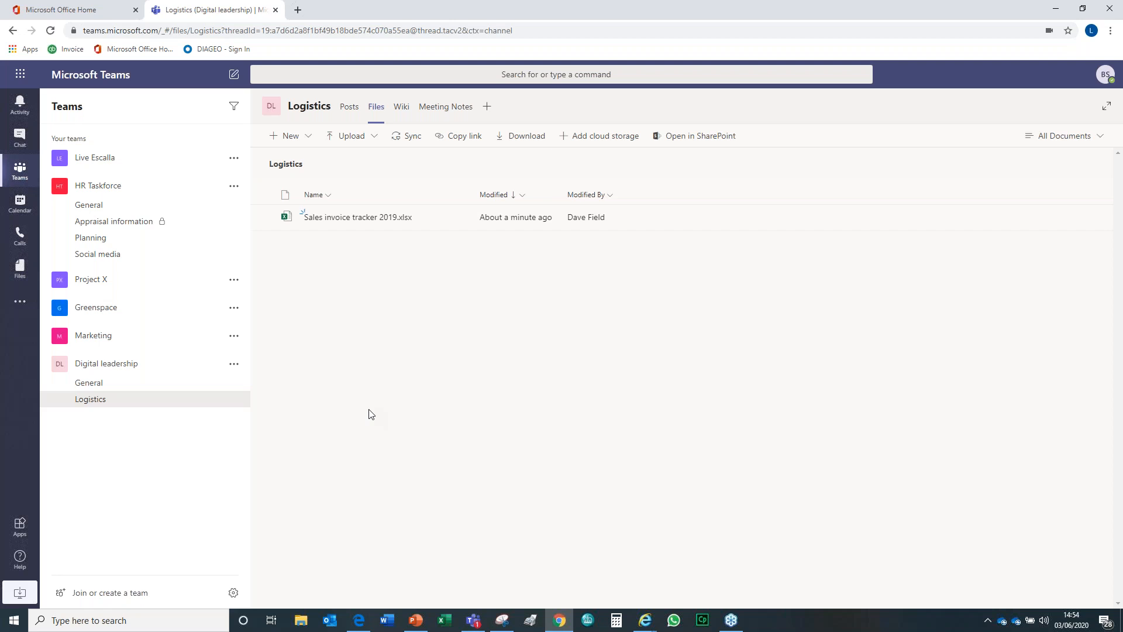
Step: Open the more-options menu for Sales invoice tracker 2019.xlsx in the Files list
{"action": "mouse_move", "coordinate": [455, 227]}
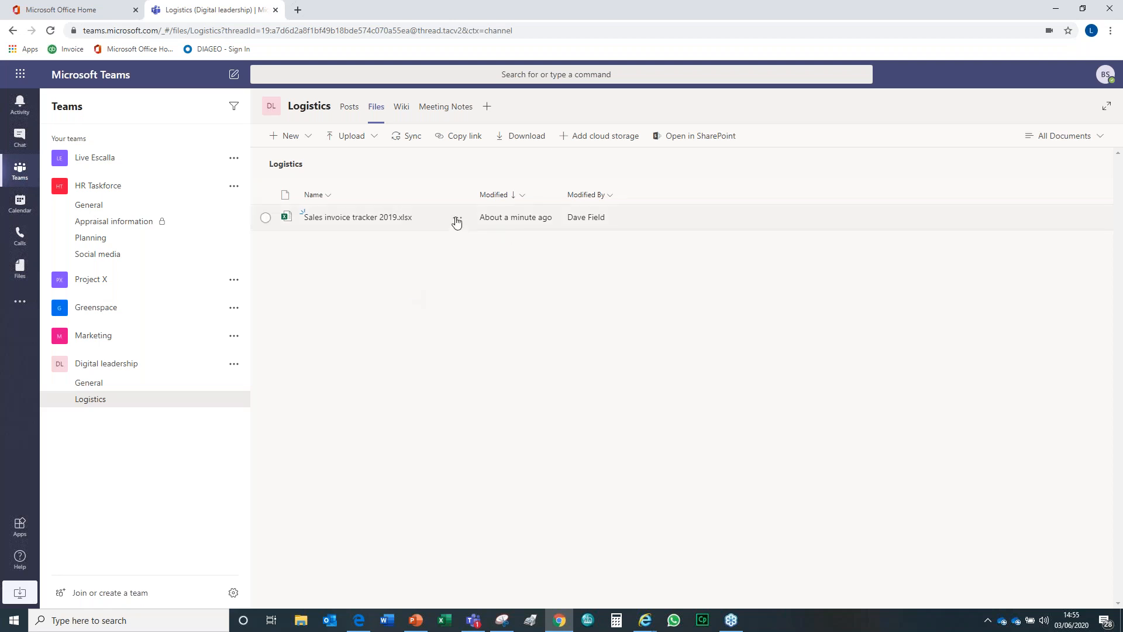
{"action": "left_click", "coordinate": [456, 221]}
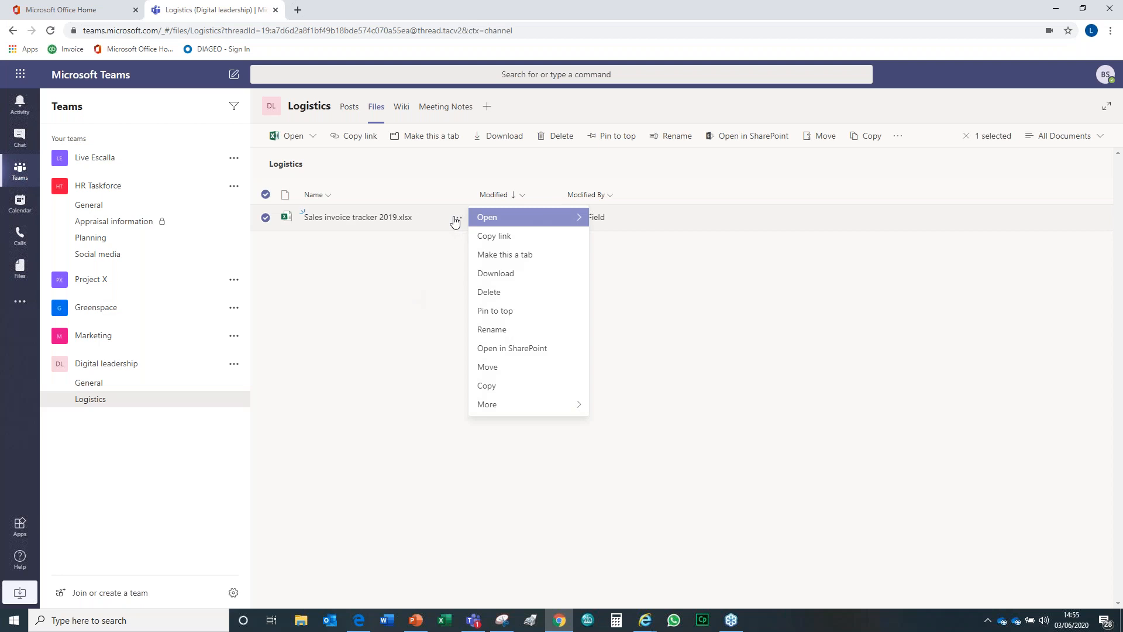
Step: Make Sales invoice tracker 2019 a channel tab, then return to the Files list
{"action": "left_click", "coordinate": [498, 260]}
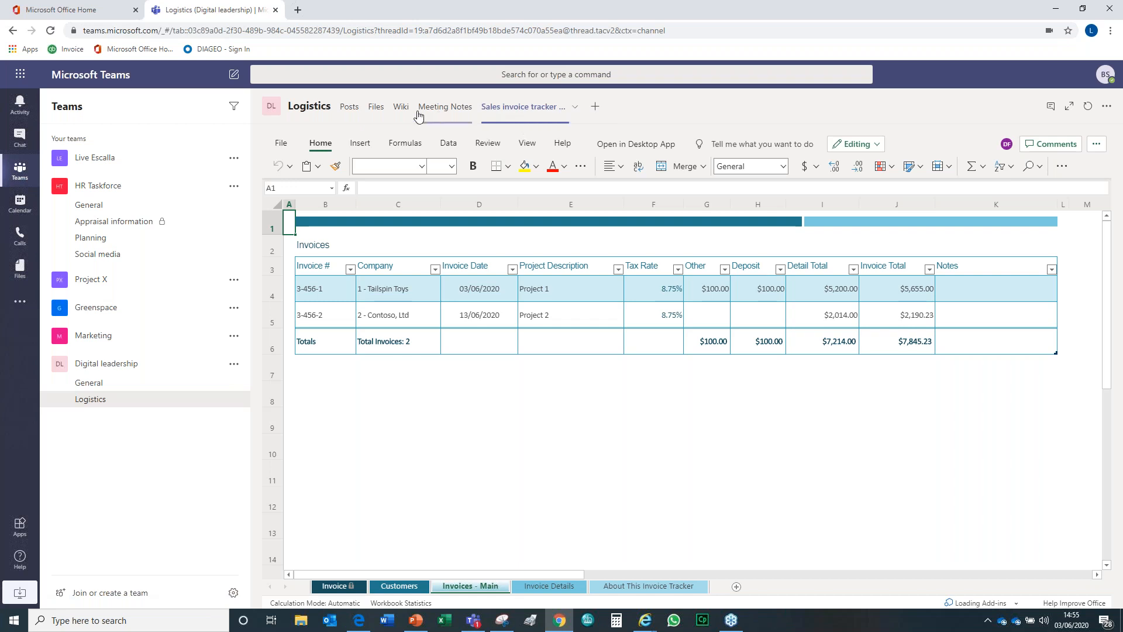
{"action": "left_click", "coordinate": [375, 110]}
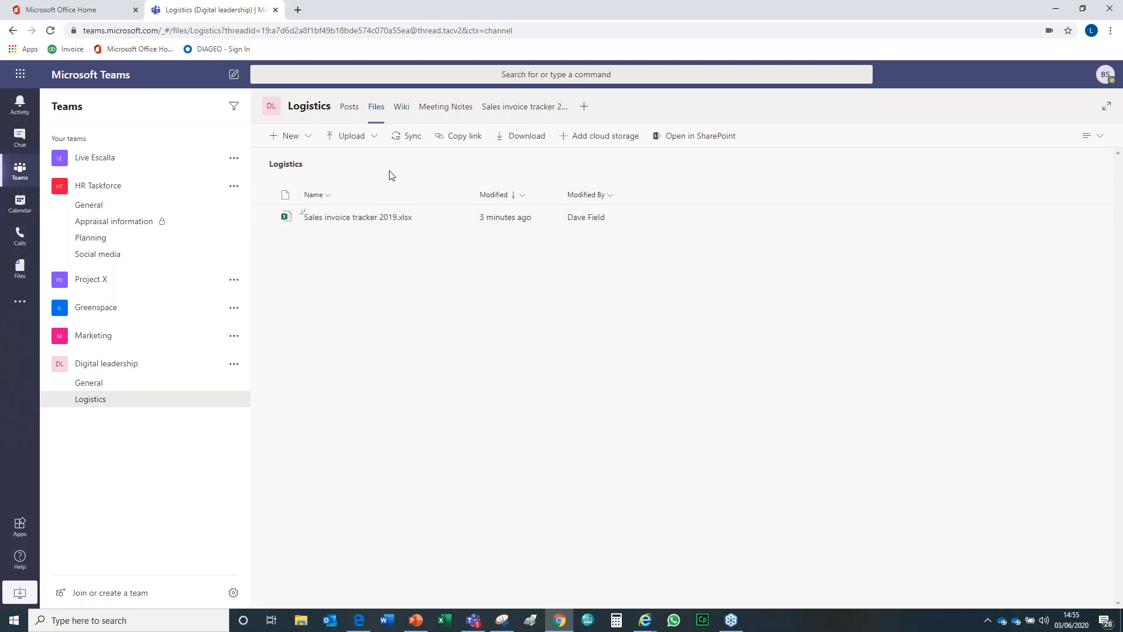
Step: Pin Sales invoice tracker 2019.xlsx to the top of the files, then view the Wiki tab
{"action": "left_click", "coordinate": [456, 224]}
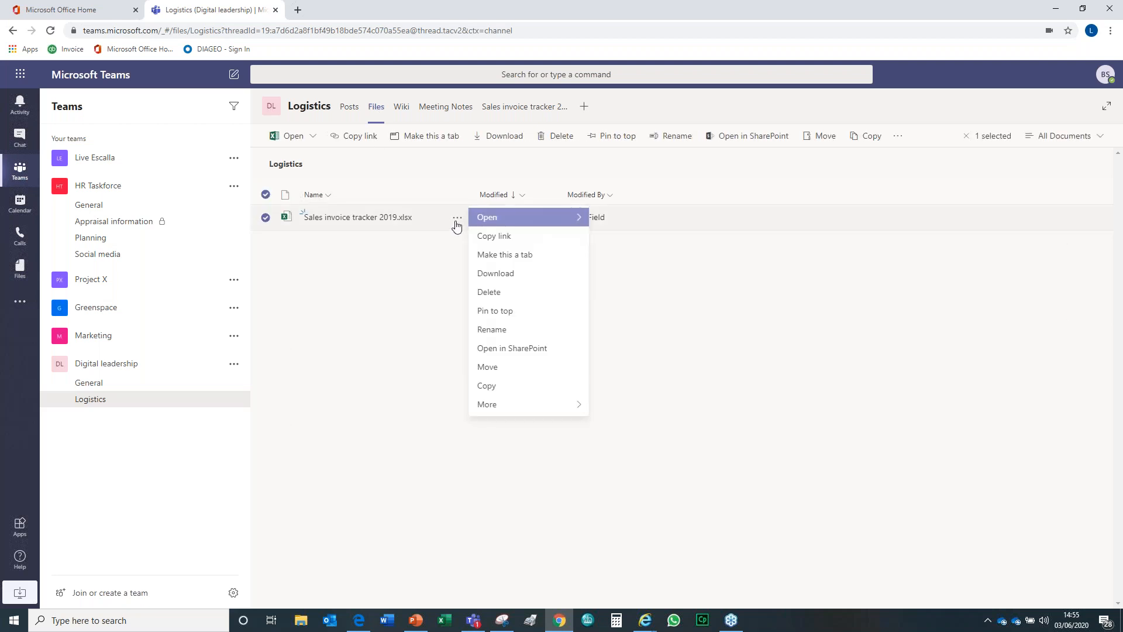
{"action": "left_click", "coordinate": [490, 313]}
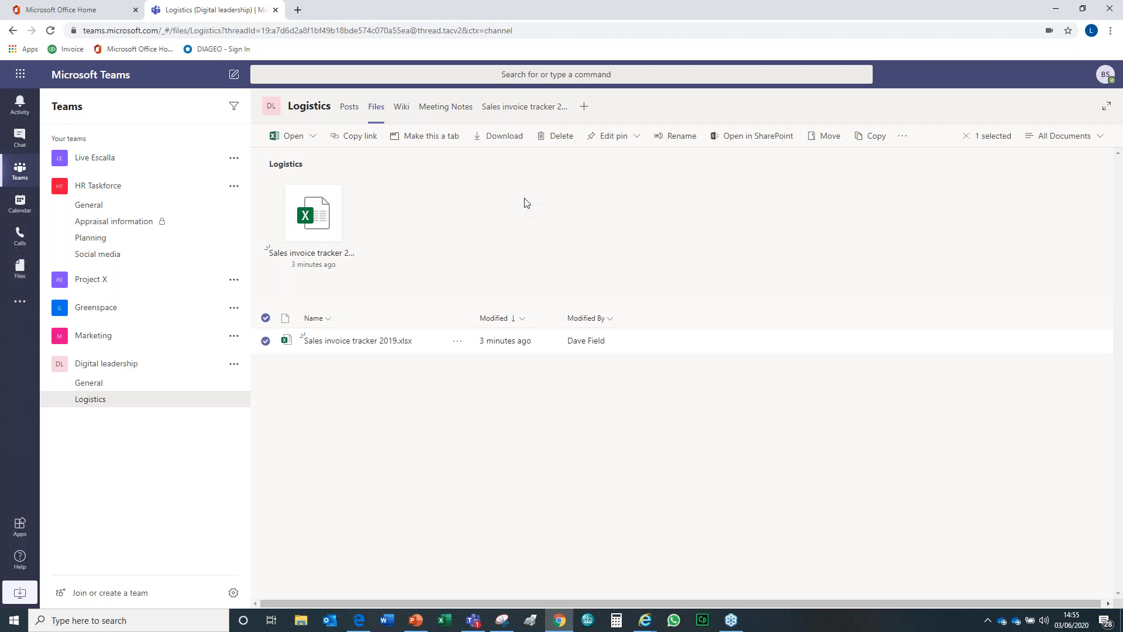
{"action": "left_click", "coordinate": [402, 110]}
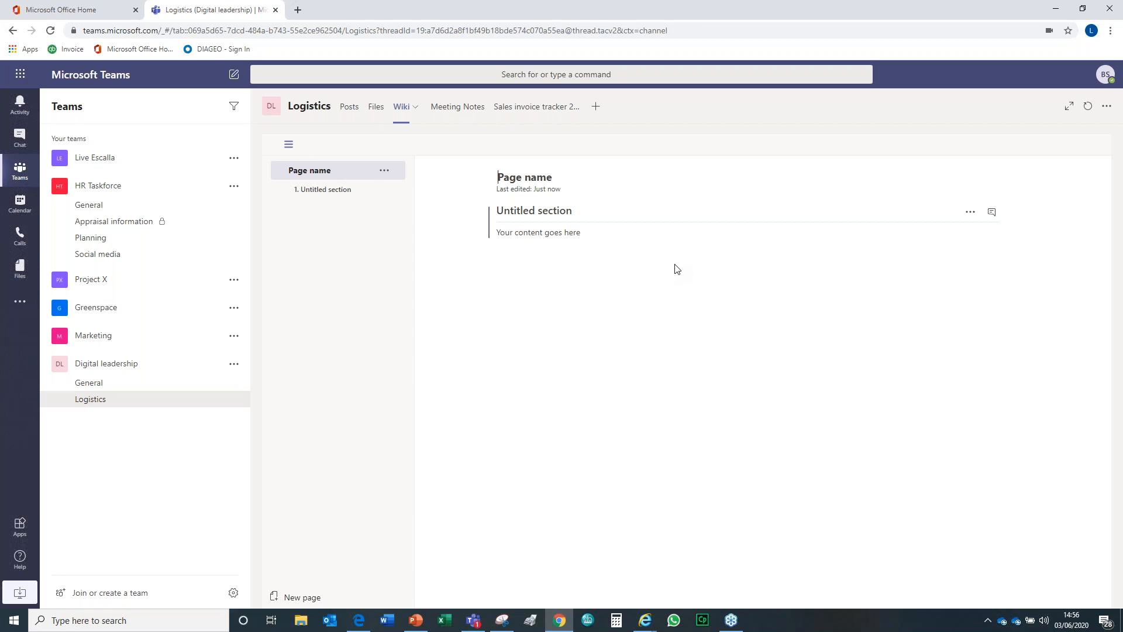
Step: Switch to the Logistics Posts tab, then bring up the Add a tab dialog
{"action": "left_click", "coordinate": [351, 108]}
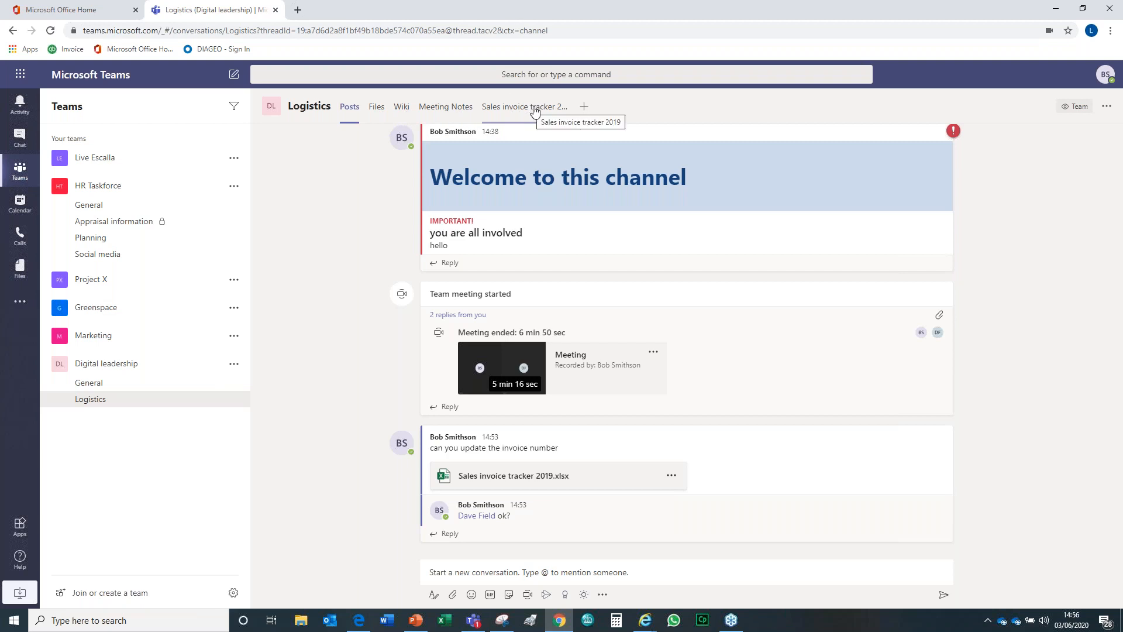
{"action": "left_click", "coordinate": [583, 108]}
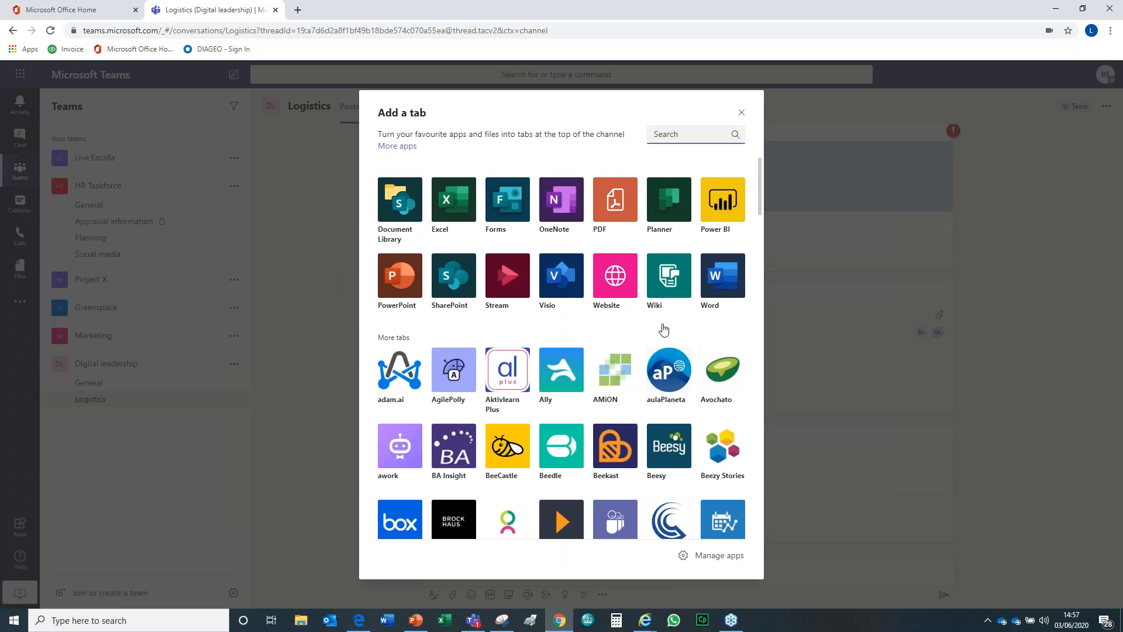
{"action": "left_click", "coordinate": [622, 283]}
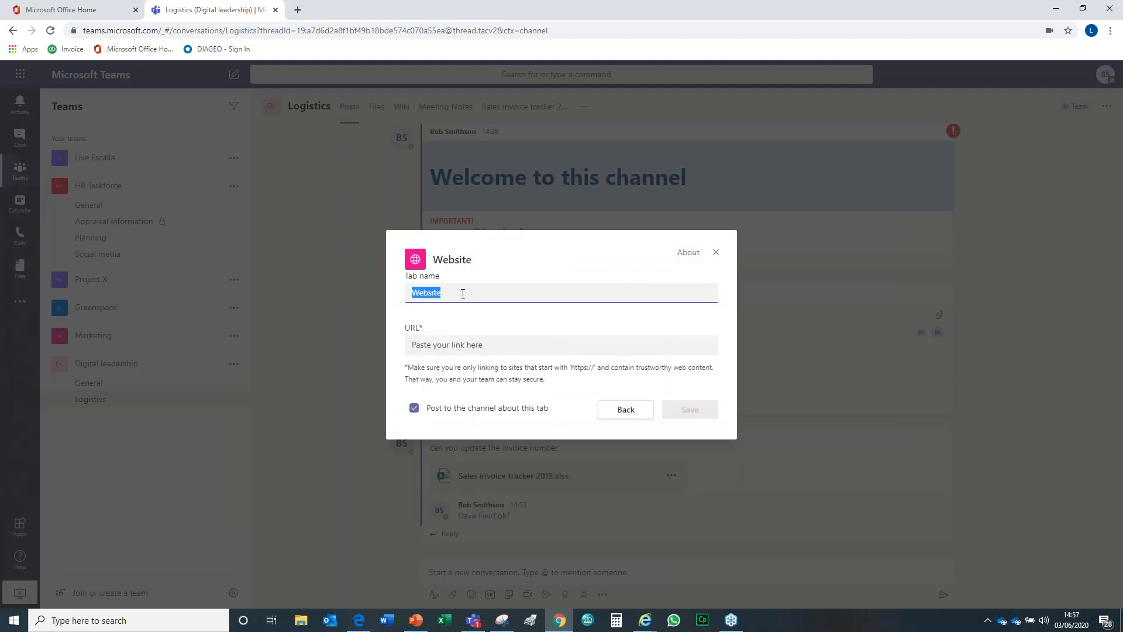
{"action": "type", "text": "Go"}
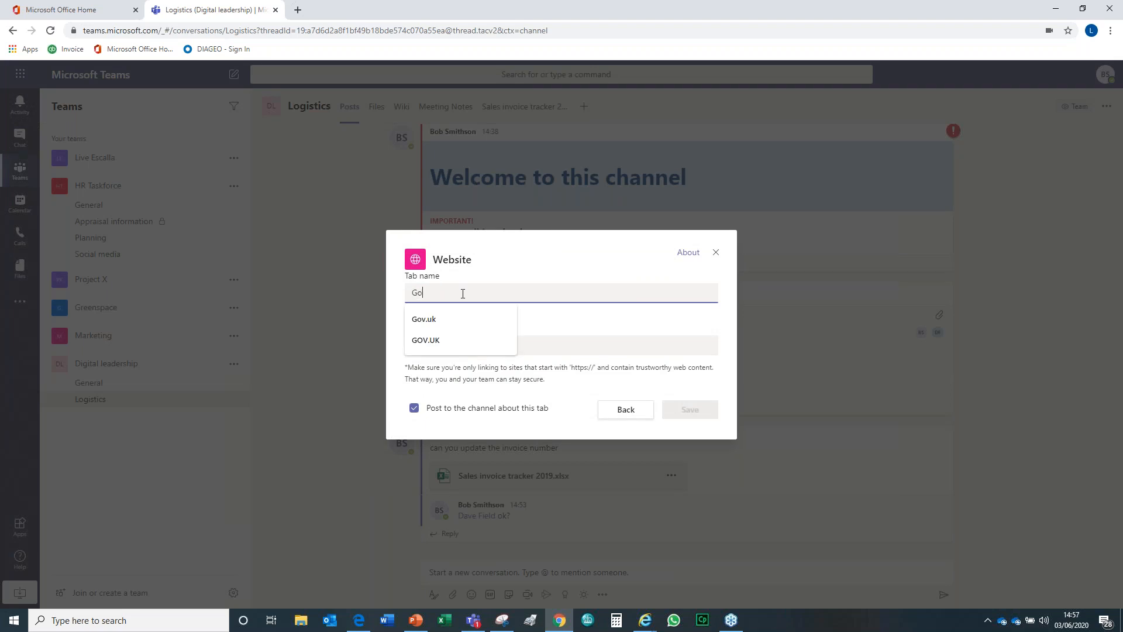
{"action": "left_click", "coordinate": [447, 348]}
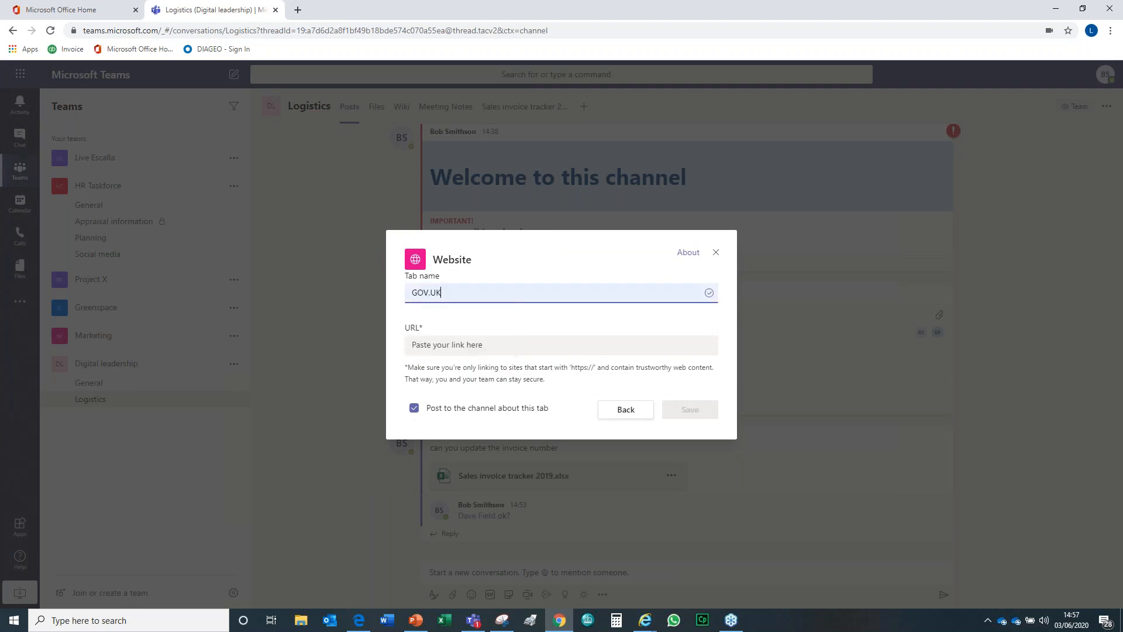
{"action": "left_click", "coordinate": [455, 344]}
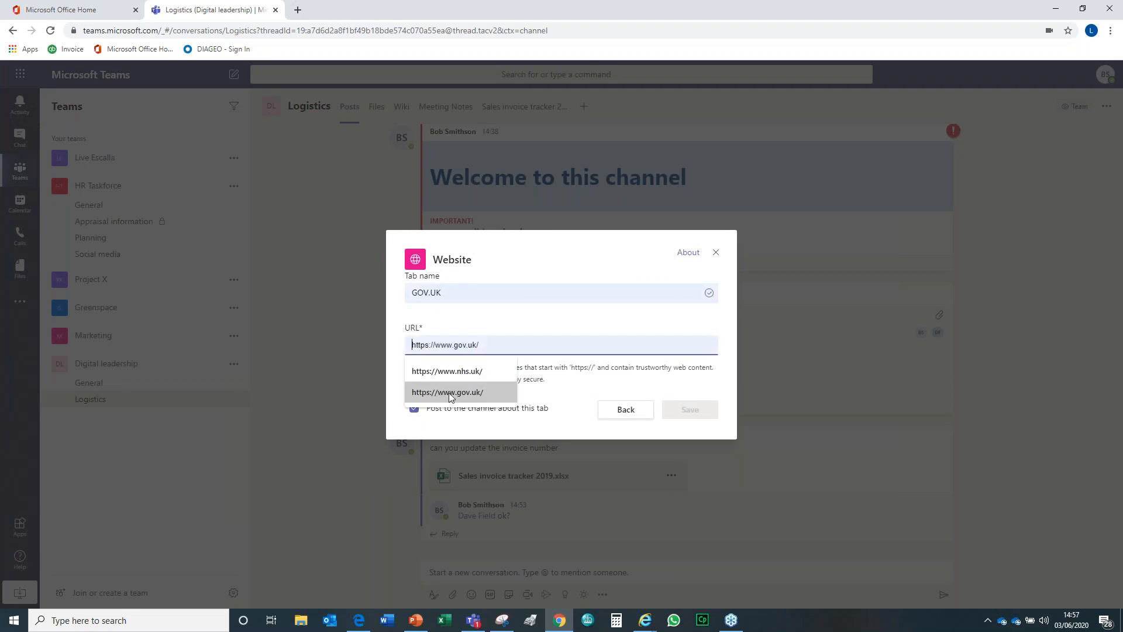
{"action": "left_click", "coordinate": [484, 392]}
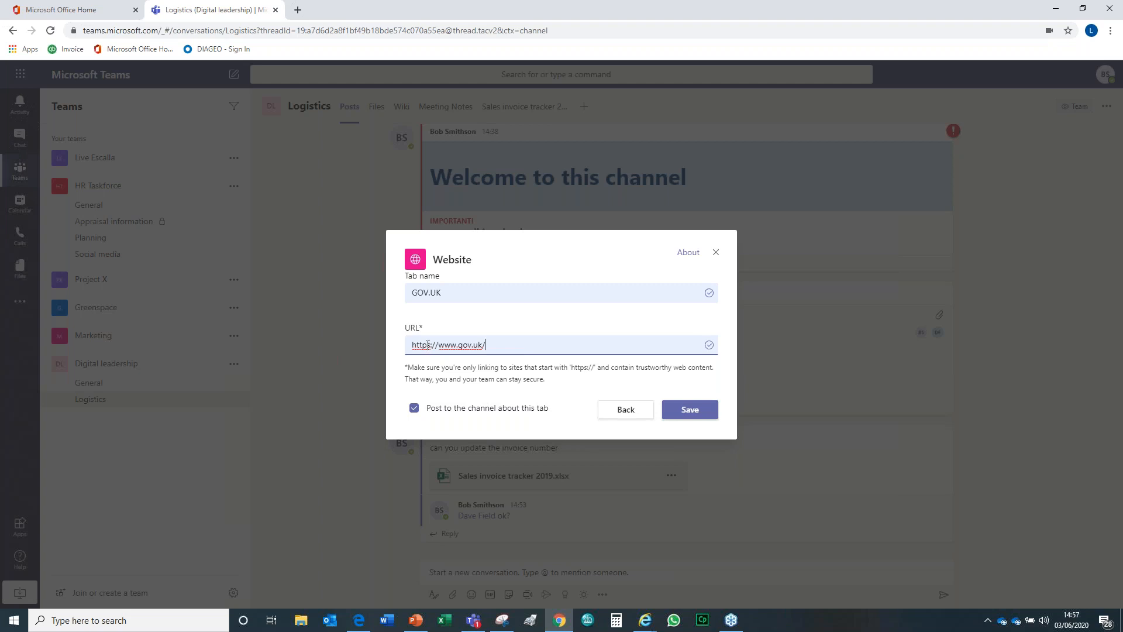
{"action": "left_click", "coordinate": [683, 411]}
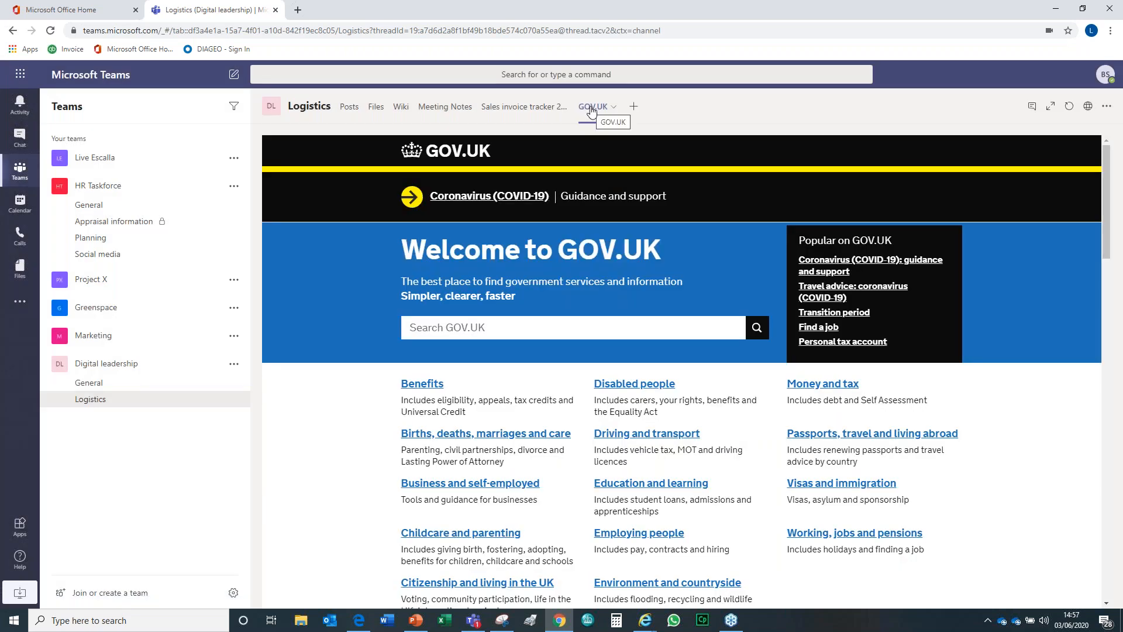
{"action": "left_click", "coordinate": [634, 108]}
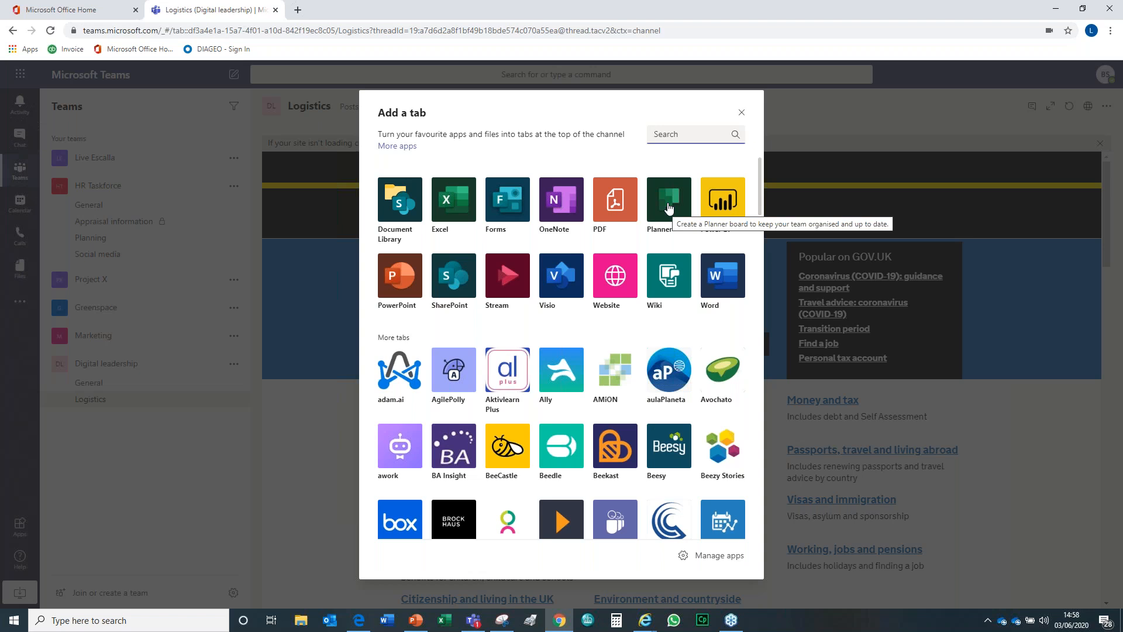
Step: Create a new Planner plan tab named Digital in the Logistics channel
{"action": "left_click", "coordinate": [668, 206]}
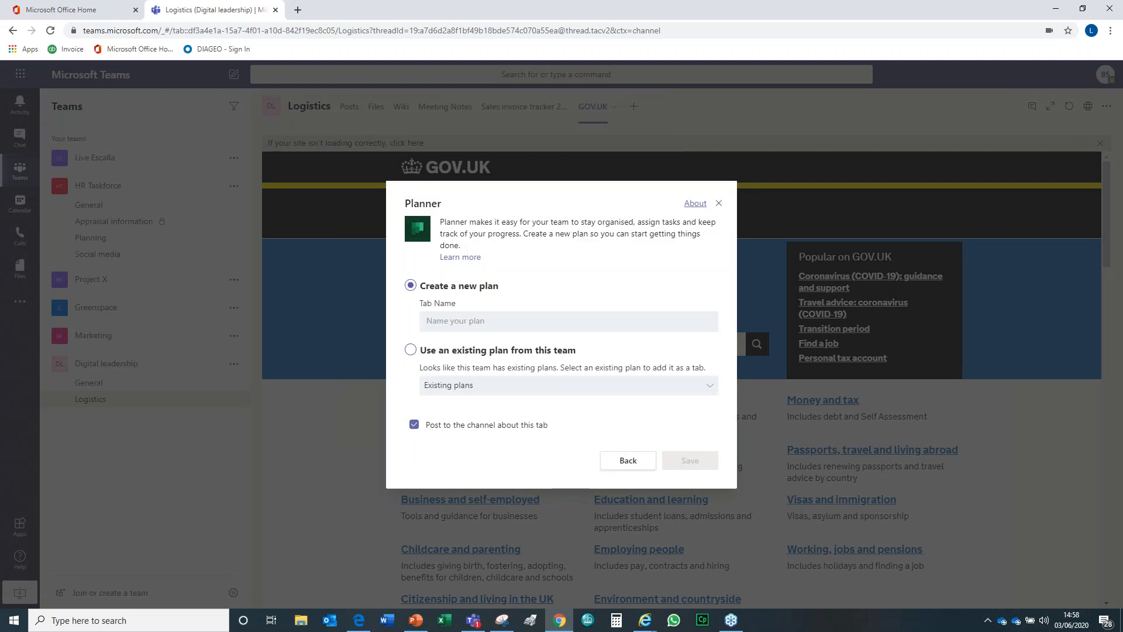
{"action": "left_click", "coordinate": [483, 321]}
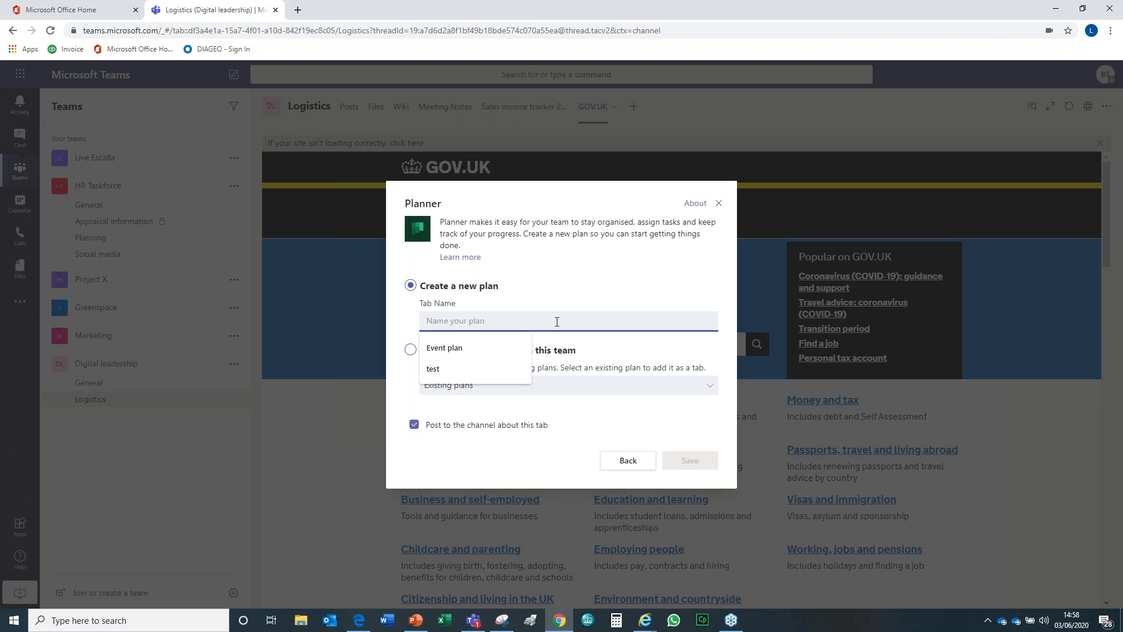
{"action": "type", "text": "Digital"}
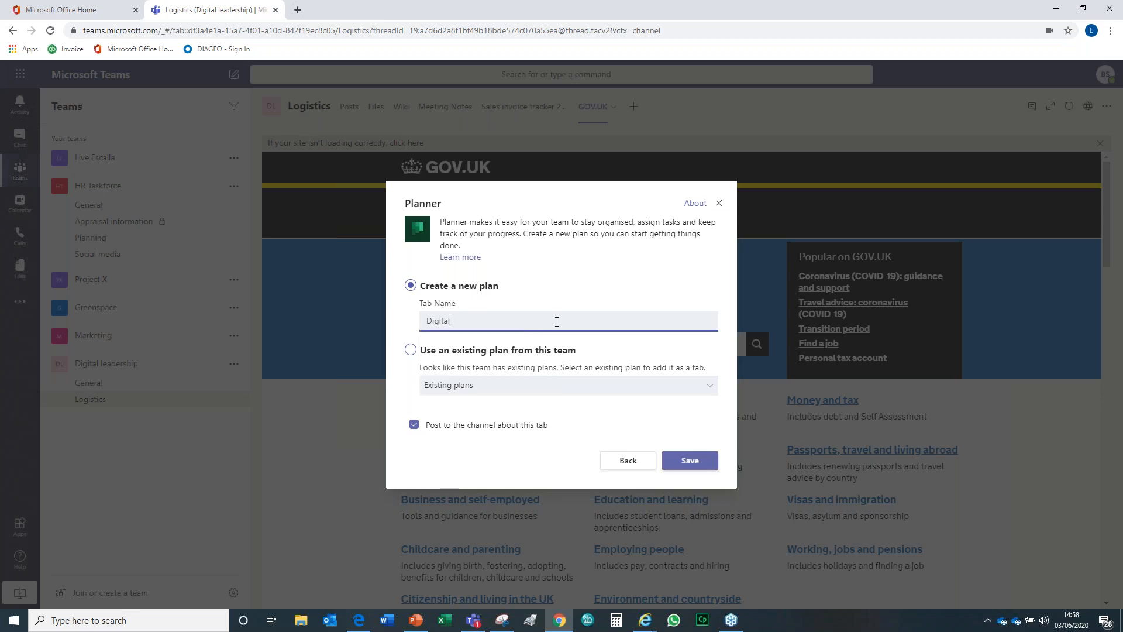
{"action": "left_click", "coordinate": [678, 462]}
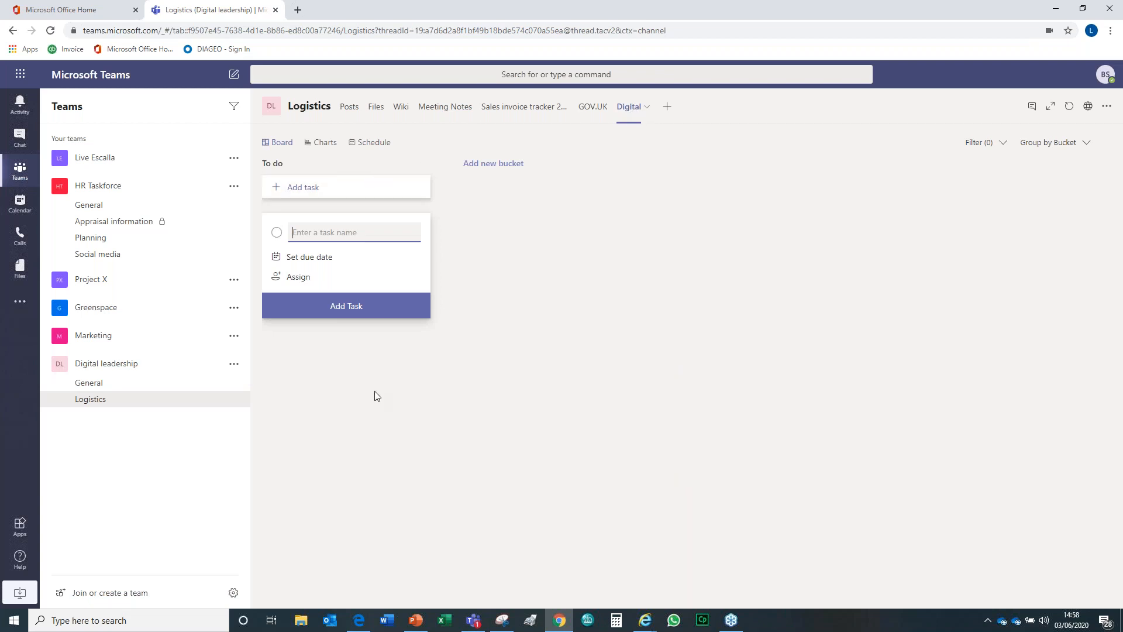
{"action": "left_click", "coordinate": [334, 232]}
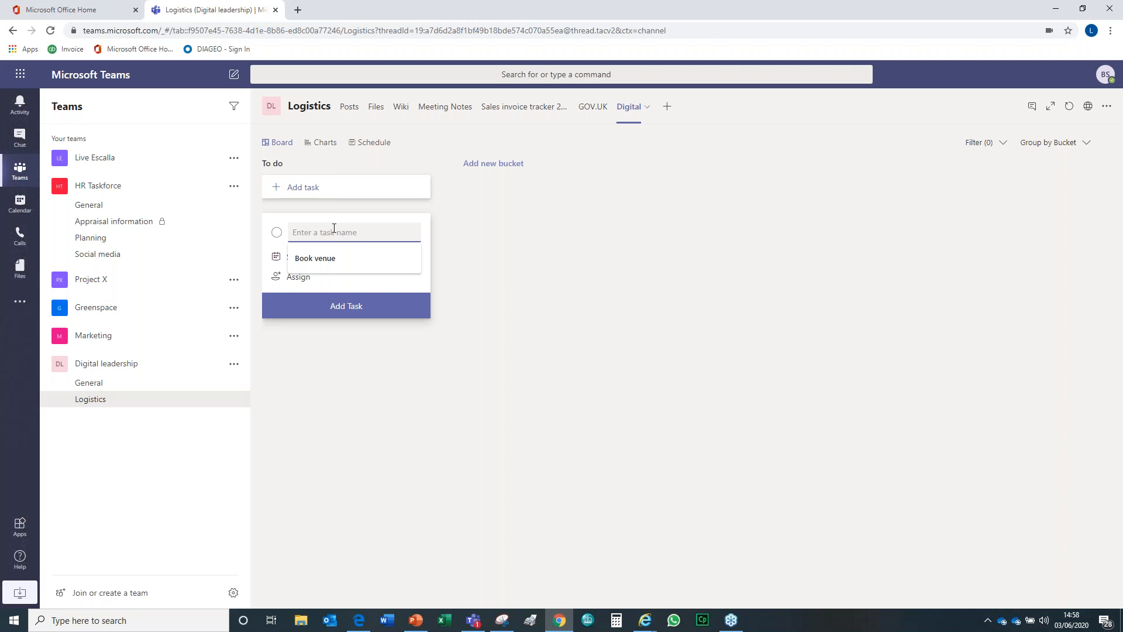
Step: Add a Names listing task due 5 June, assigned to a team member
{"action": "type", "text": "Names list"}
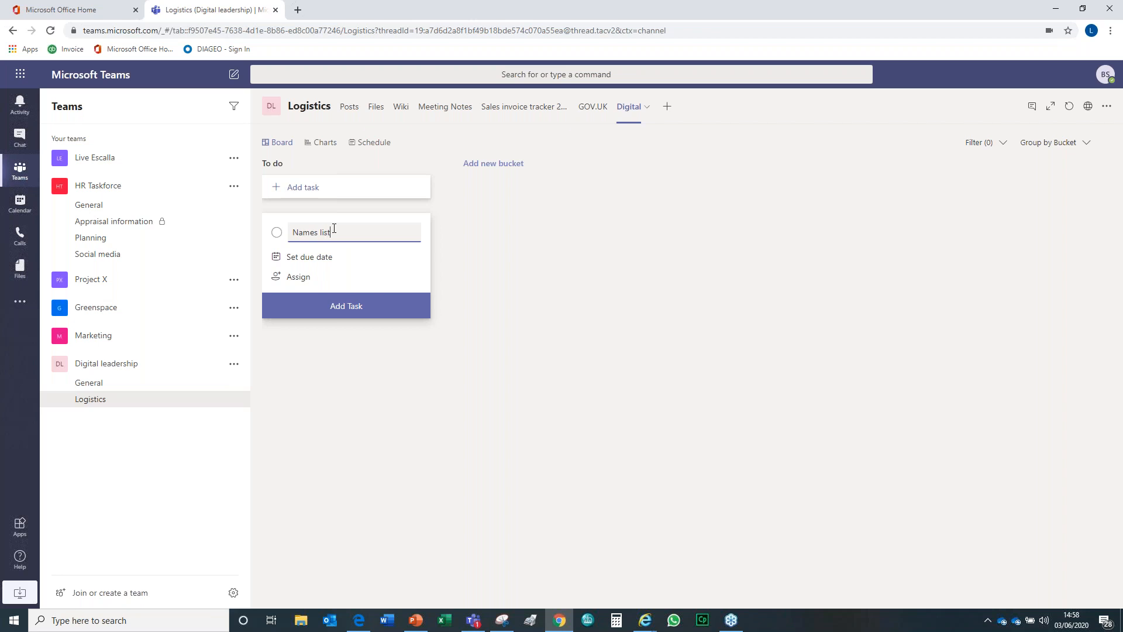
{"action": "type", "text": "ing"}
{"action": "left_click", "coordinate": [306, 257]}
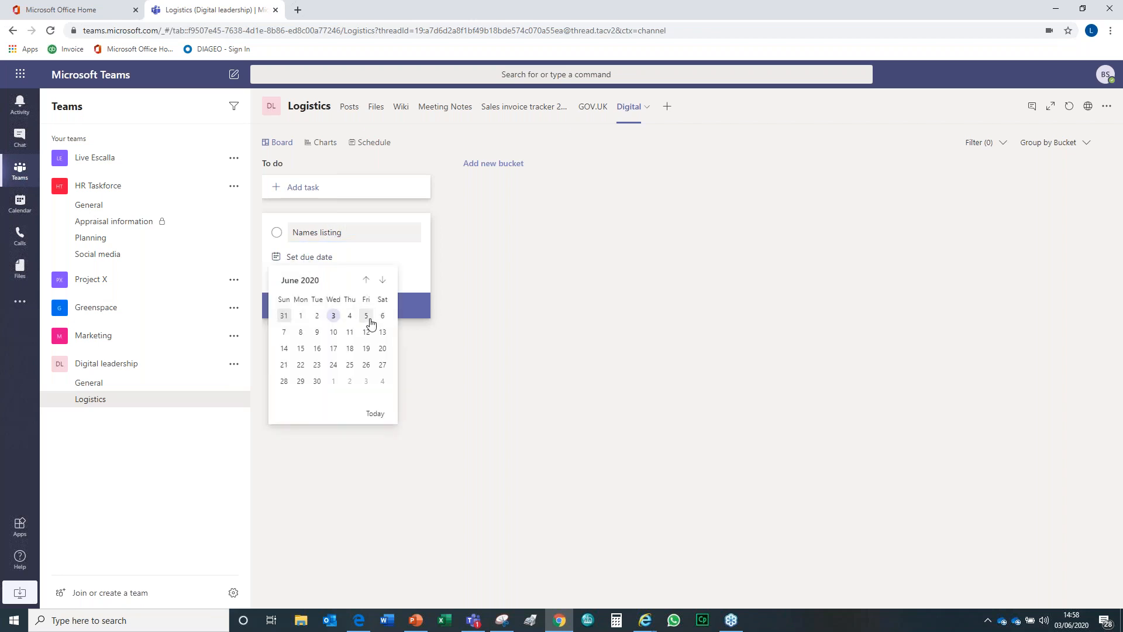
{"action": "left_click", "coordinate": [366, 316]}
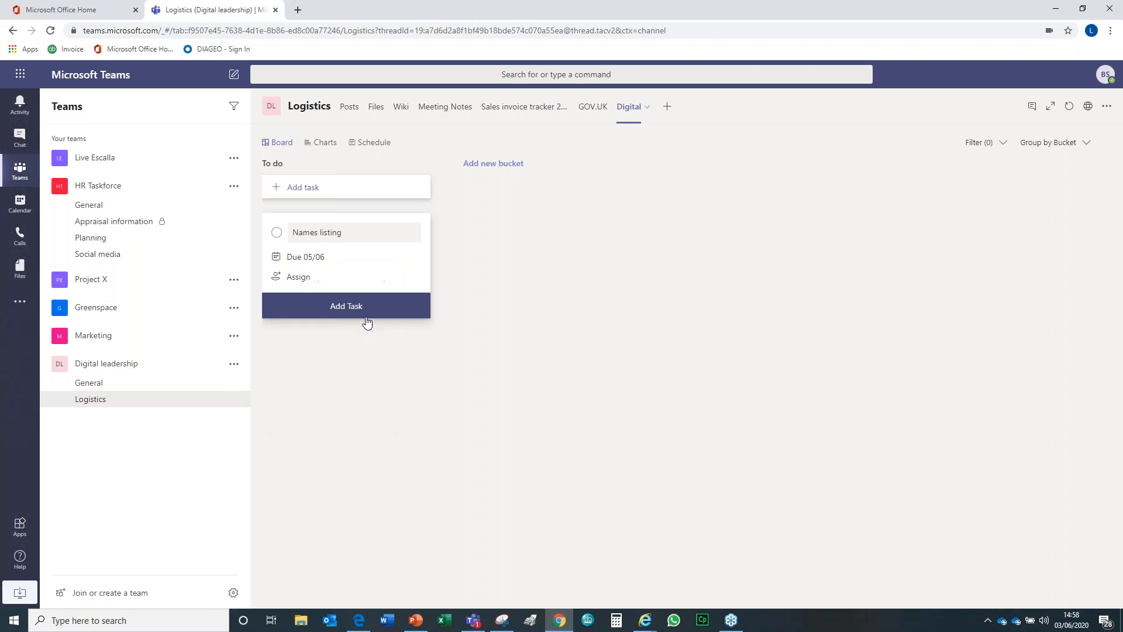
{"action": "left_click", "coordinate": [297, 279]}
{"action": "left_click", "coordinate": [295, 378]}
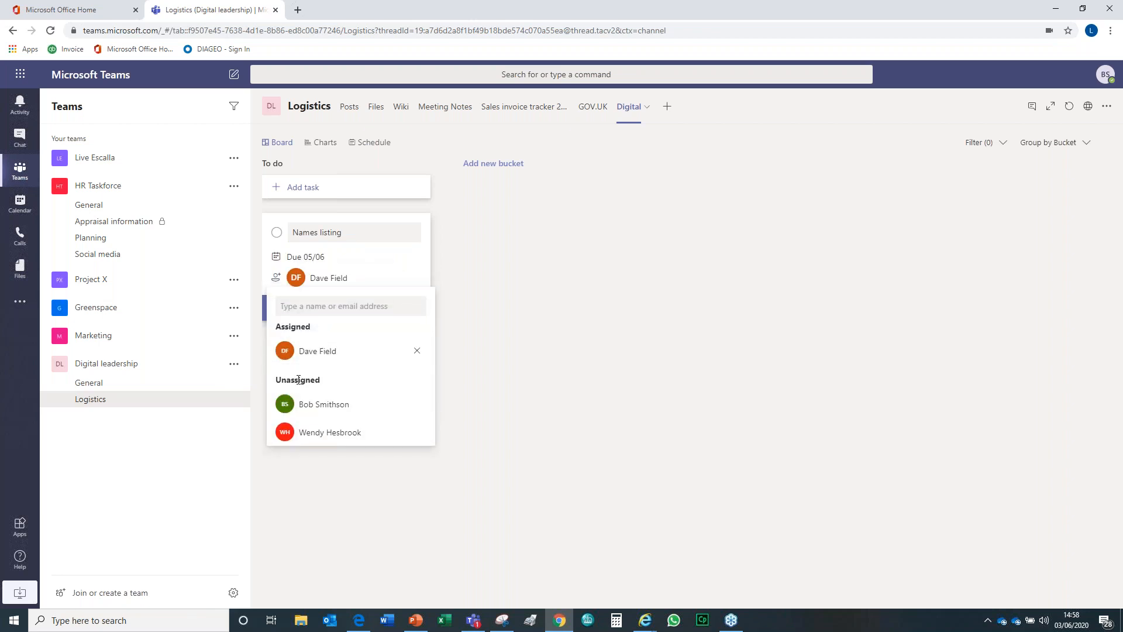
{"action": "left_click", "coordinate": [542, 303]}
{"action": "left_click", "coordinate": [344, 311]}
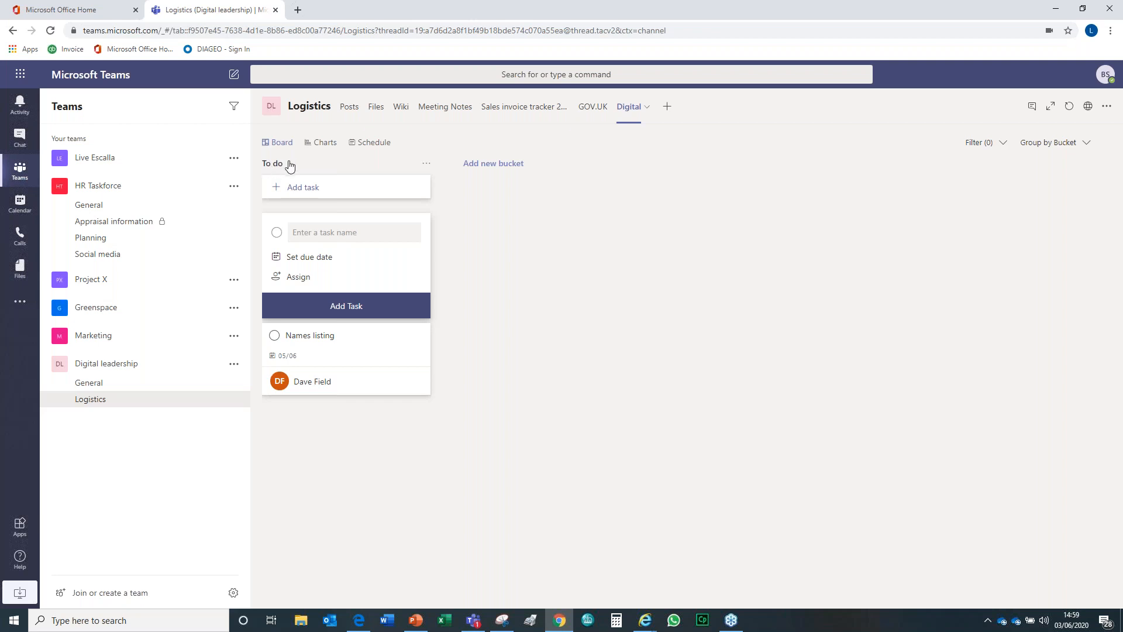
Step: Add a Book venue task due 9 June, assigned to another team member
{"action": "left_click", "coordinate": [327, 232]}
{"action": "type", "text": "b"}
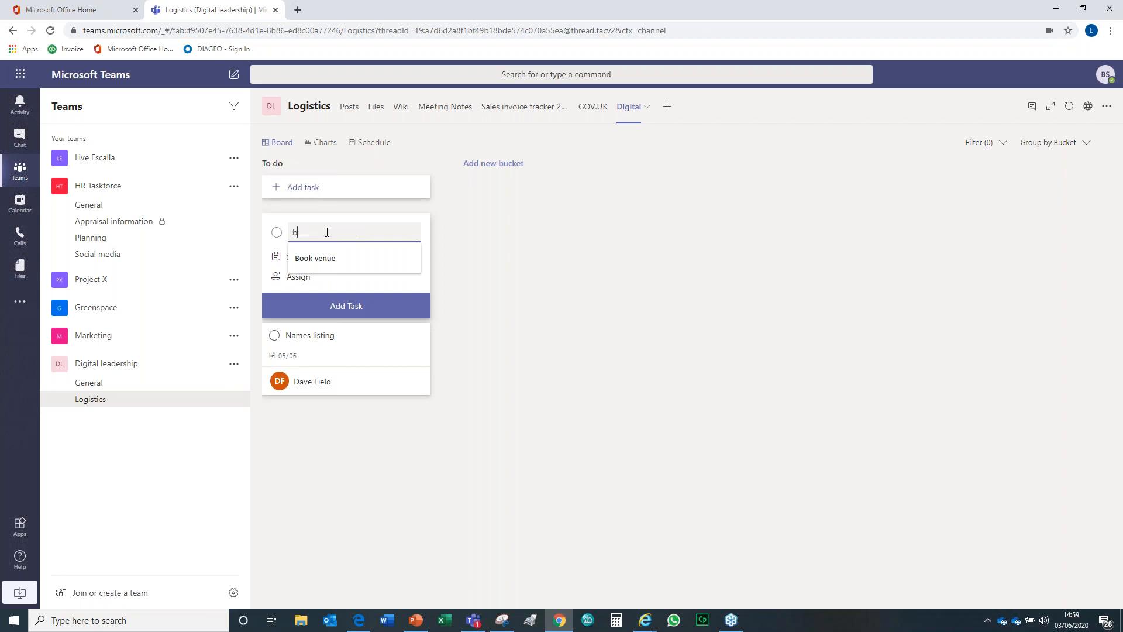
{"action": "key", "text": "BackSpace"}
{"action": "left_click", "coordinate": [304, 236]}
{"action": "left_click", "coordinate": [306, 261]}
{"action": "left_click", "coordinate": [300, 258]}
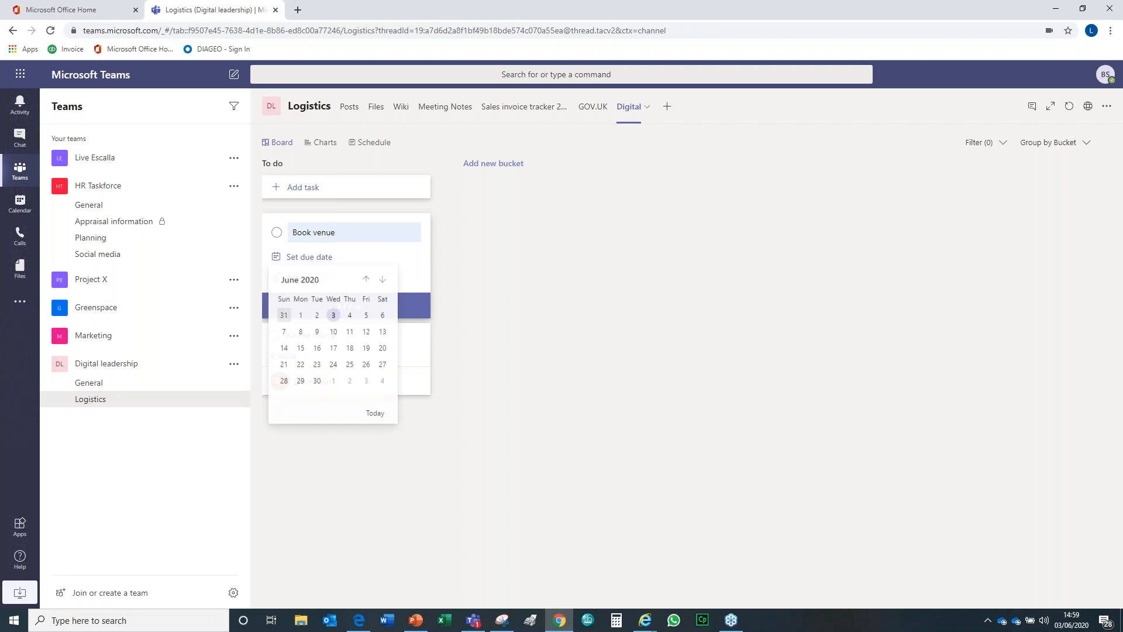
{"action": "left_click", "coordinate": [317, 332]}
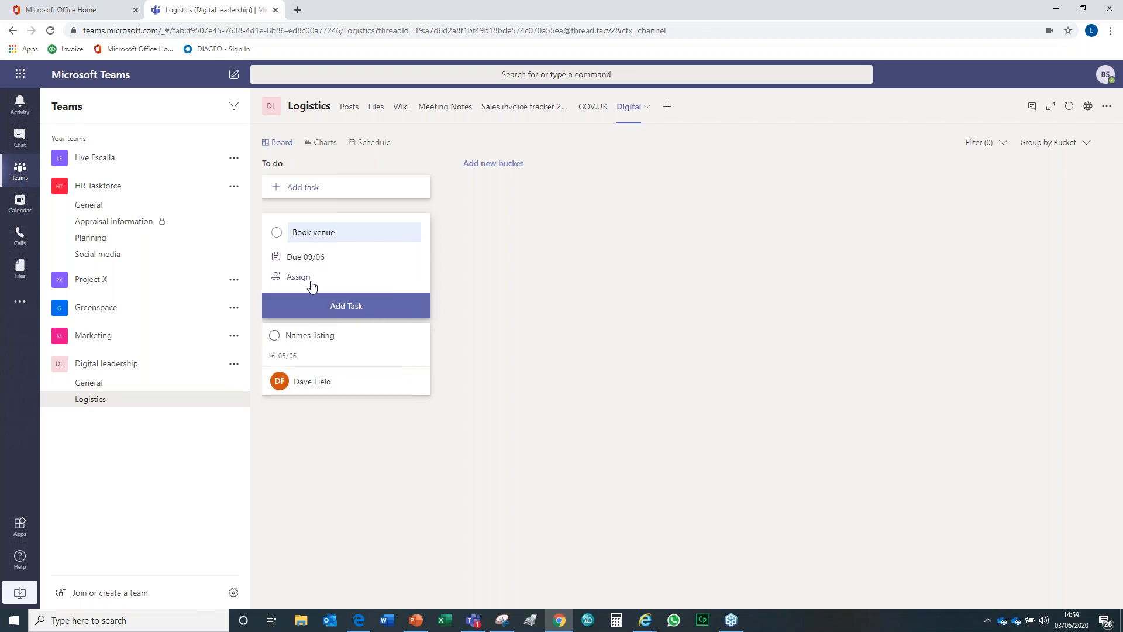
{"action": "left_click", "coordinate": [303, 278]}
{"action": "left_click", "coordinate": [307, 401]}
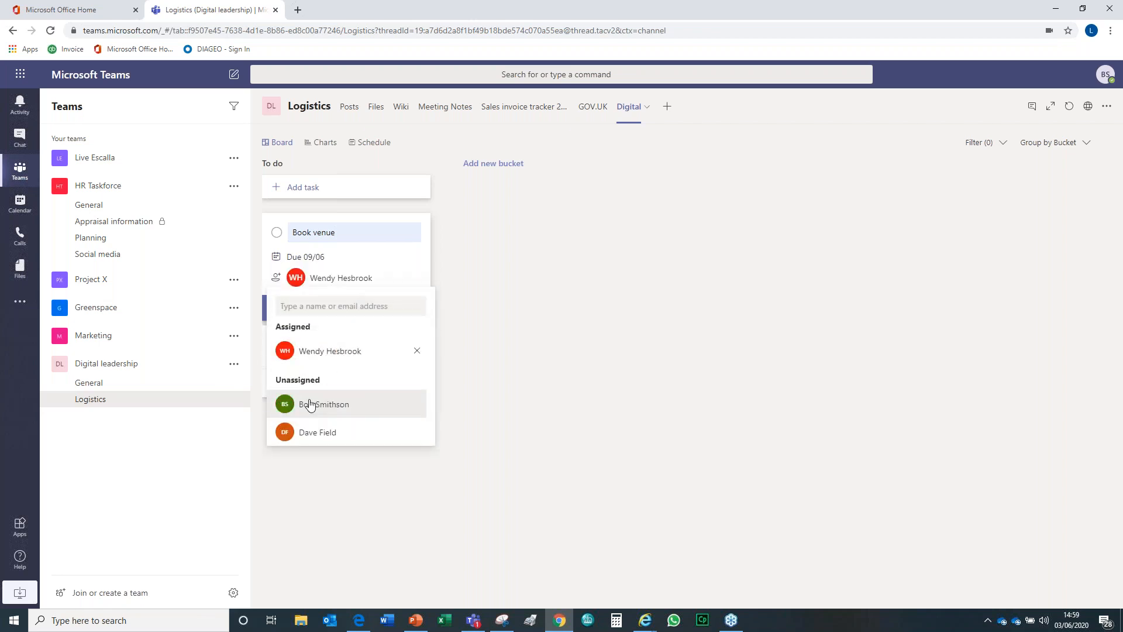
{"action": "left_click", "coordinate": [556, 284]}
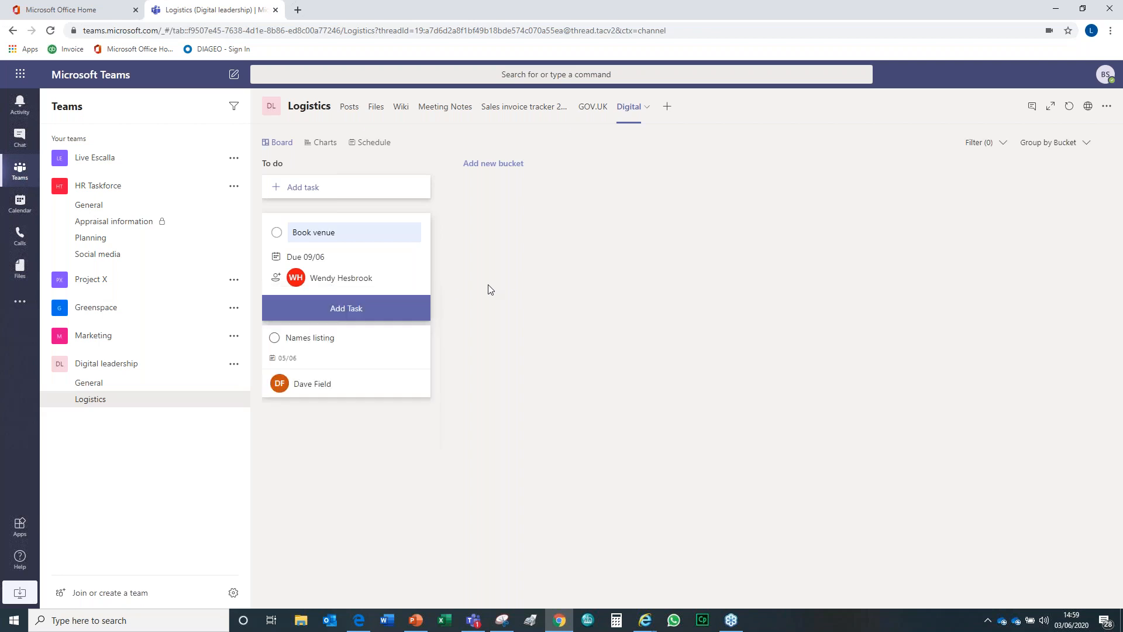
{"action": "left_click", "coordinate": [351, 308]}
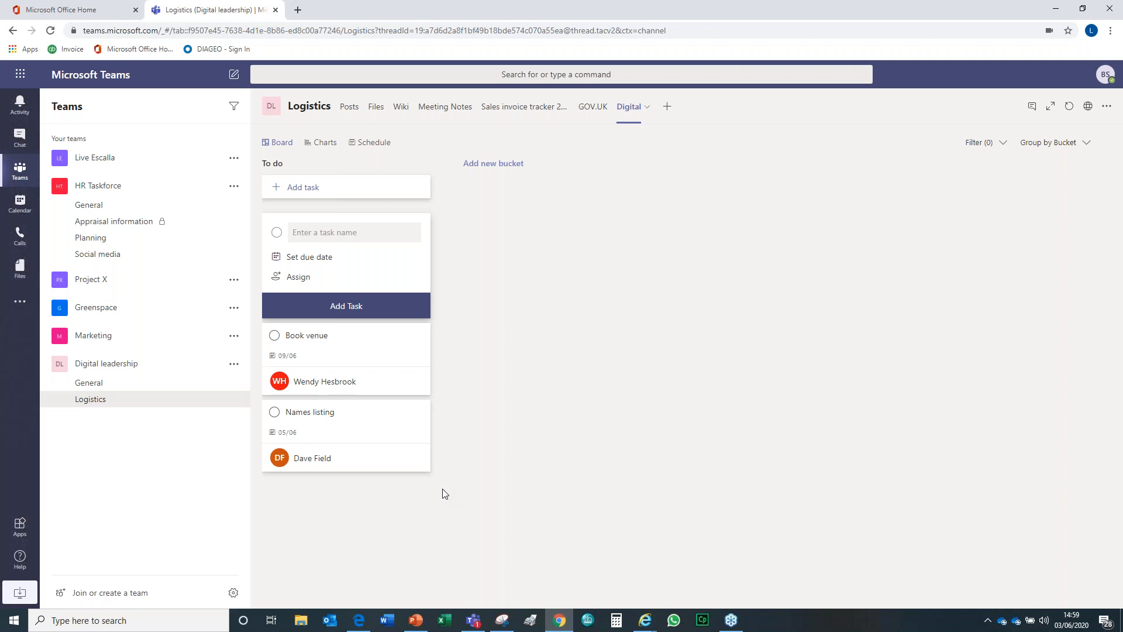
{"action": "left_click", "coordinate": [322, 417]}
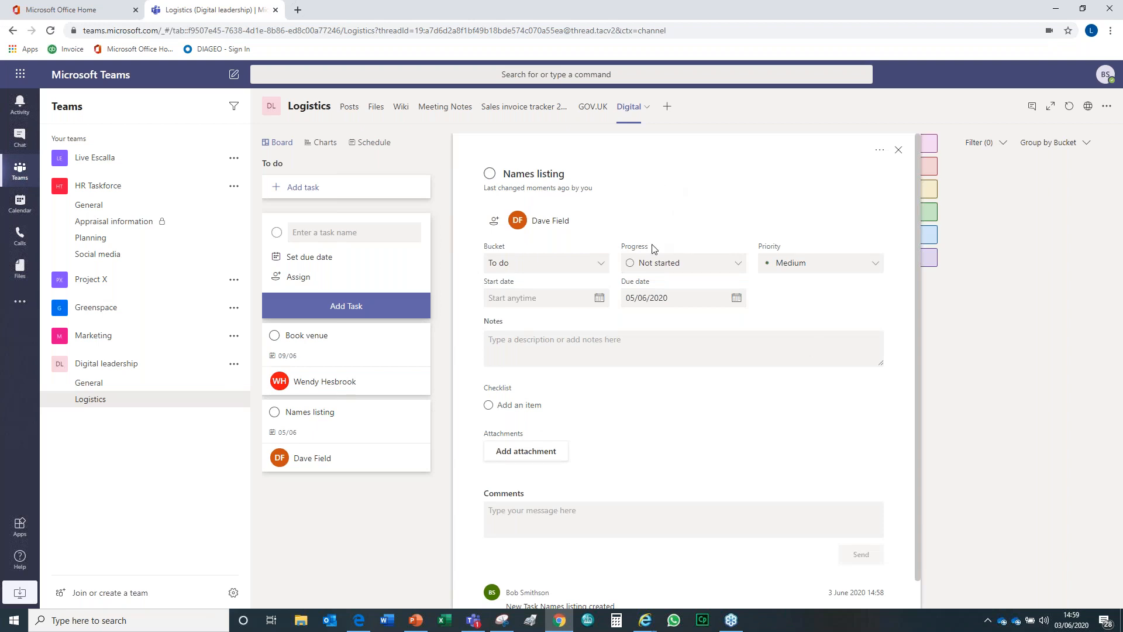
Step: Set the Names listing task to In progress with a 3 June start date
{"action": "left_click", "coordinate": [631, 266]}
{"action": "left_click", "coordinate": [651, 308]}
{"action": "left_click", "coordinate": [572, 298]}
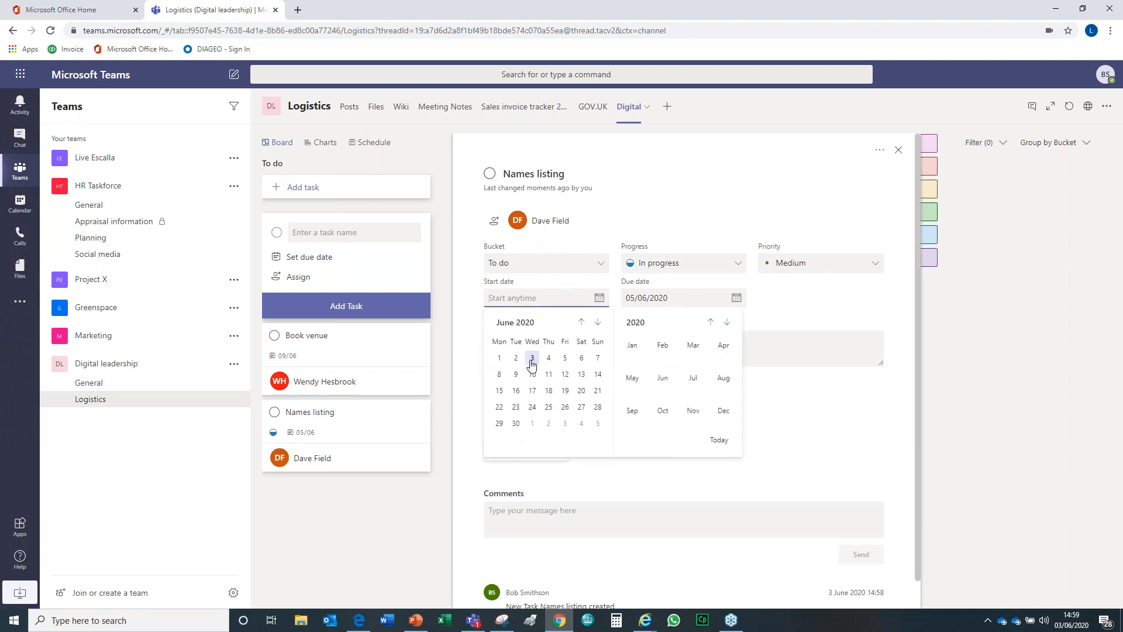
{"action": "left_click", "coordinate": [532, 365]}
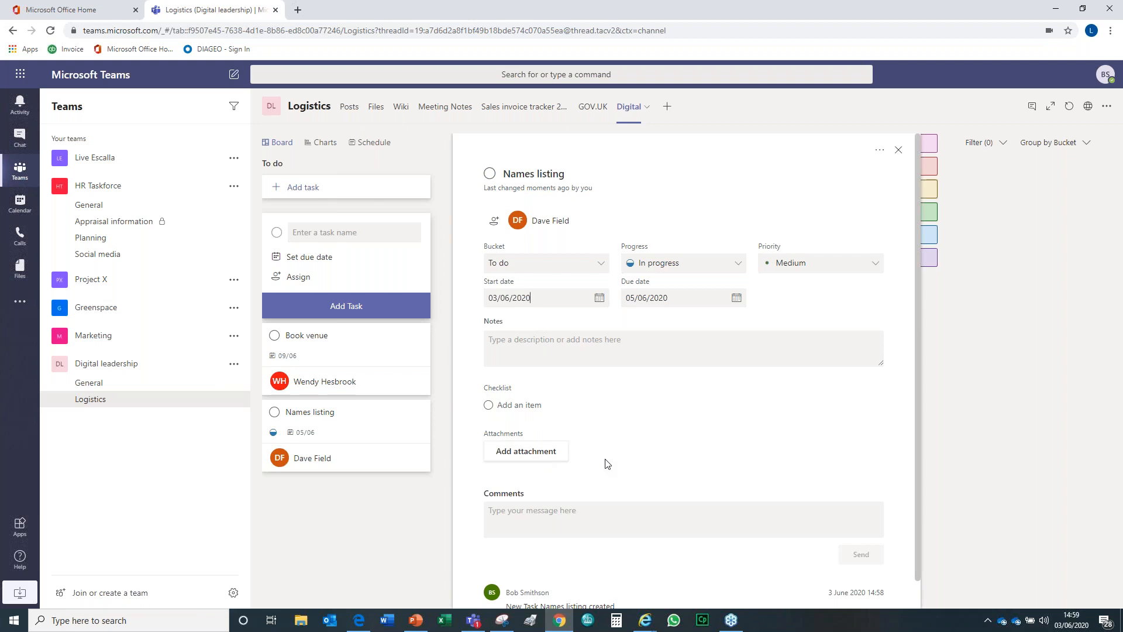
{"action": "left_click", "coordinate": [898, 150]}
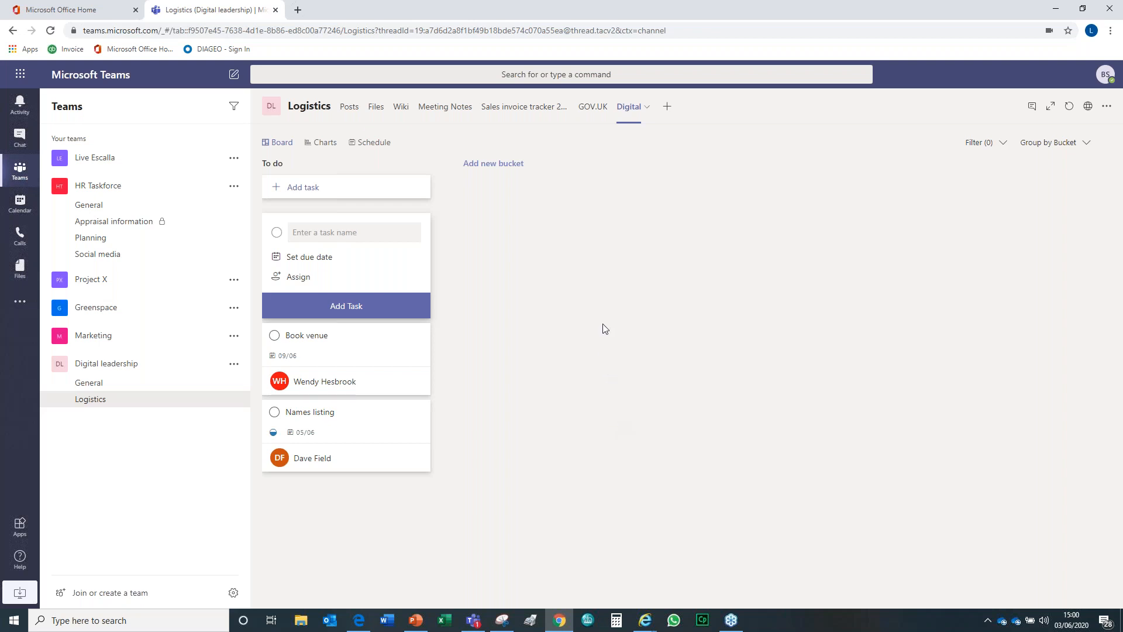
Step: Open the Add a tab dialog and choose Power BI as the new tab's app
{"action": "left_click", "coordinate": [666, 109]}
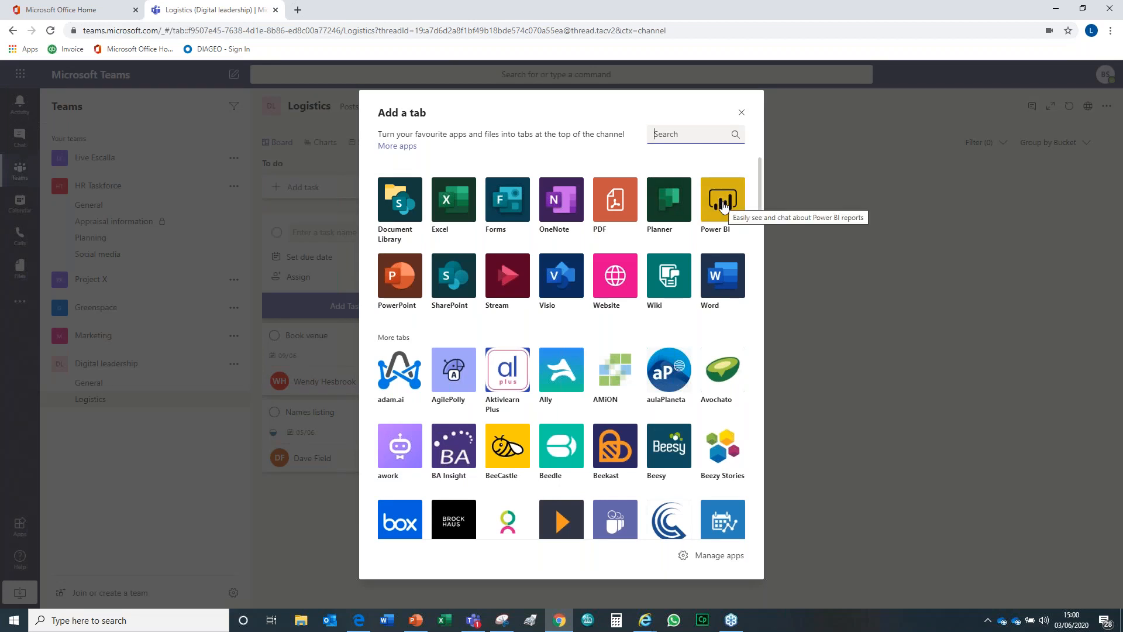
{"action": "left_click", "coordinate": [724, 202]}
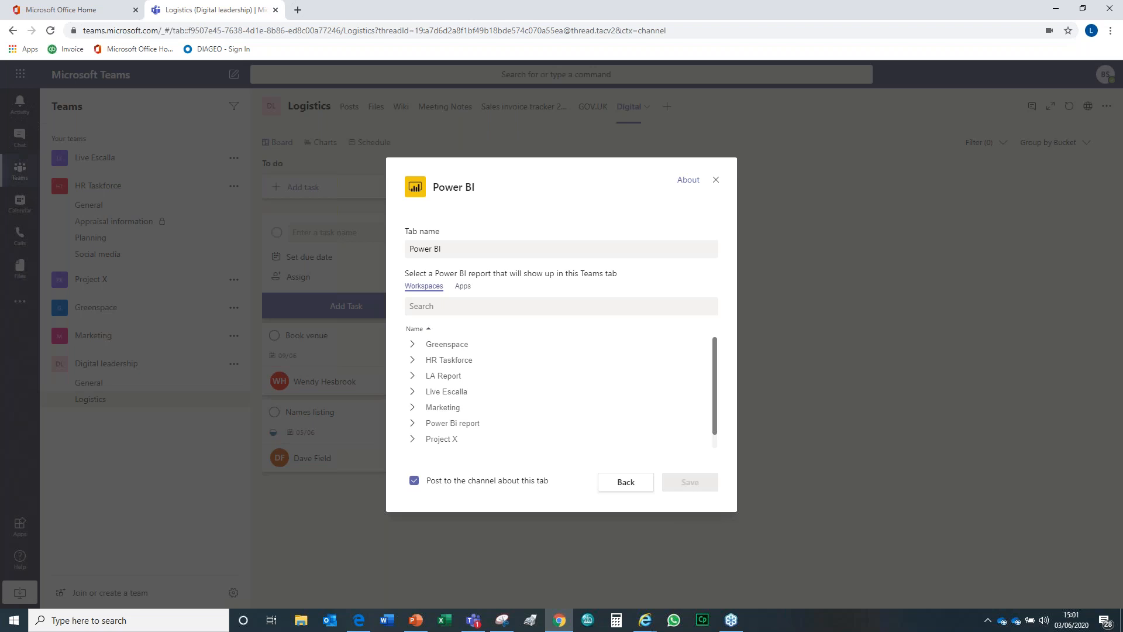
Step: Select the test report from the HR Taskforce workspace and save it as a Power BI tab
{"action": "left_click", "coordinate": [412, 360]}
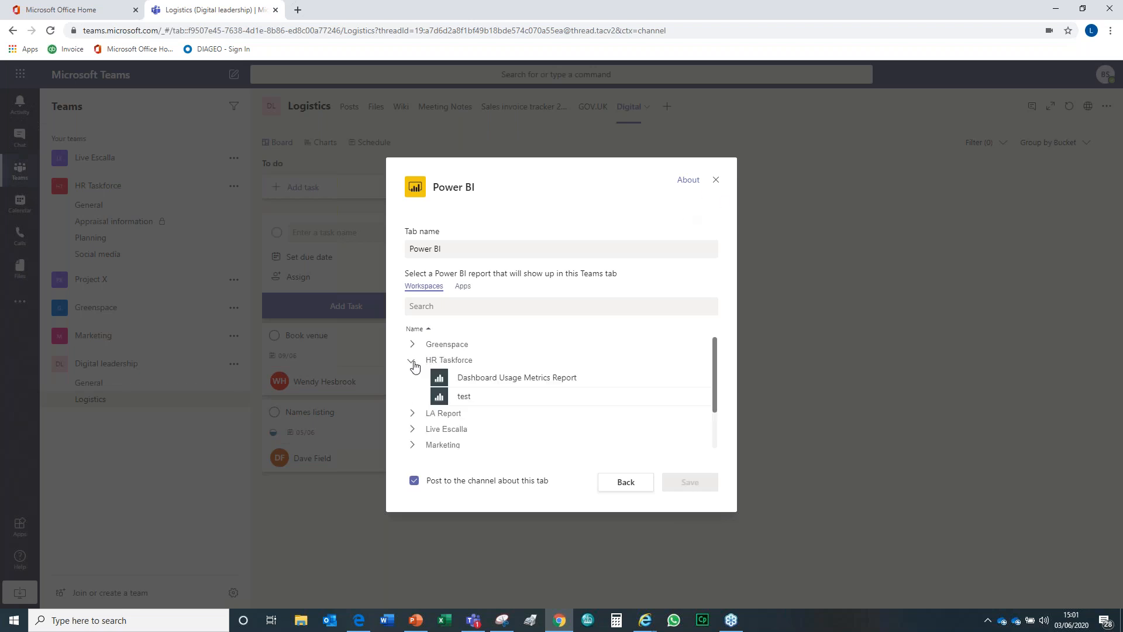
{"action": "left_click", "coordinate": [463, 397]}
{"action": "left_click", "coordinate": [690, 483]}
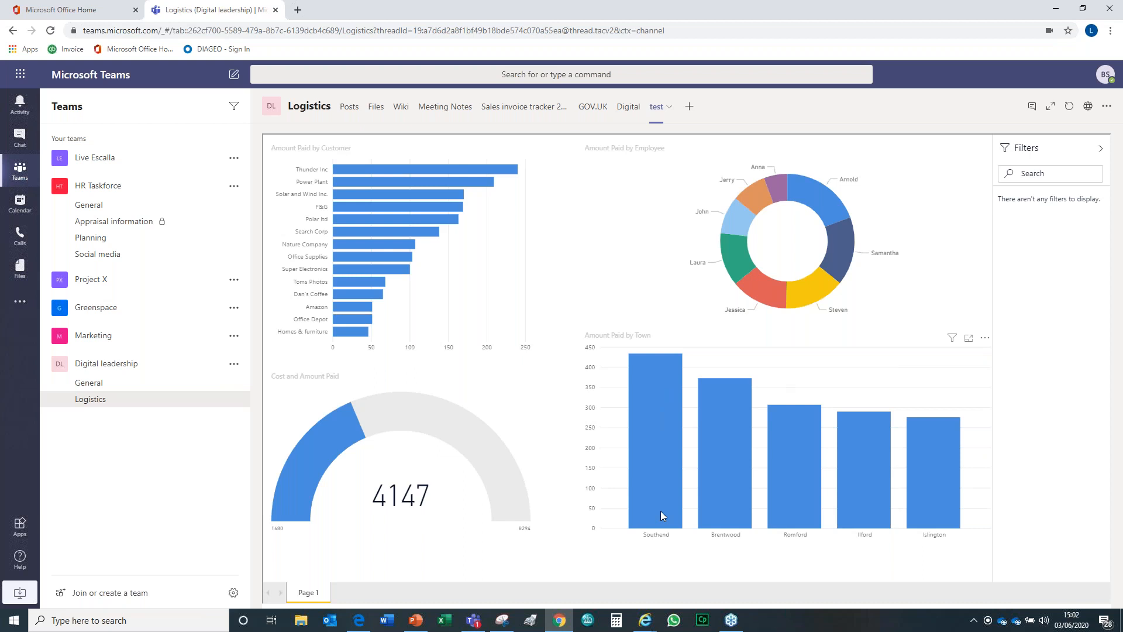
{"action": "mouse_move", "coordinate": [659, 511]}
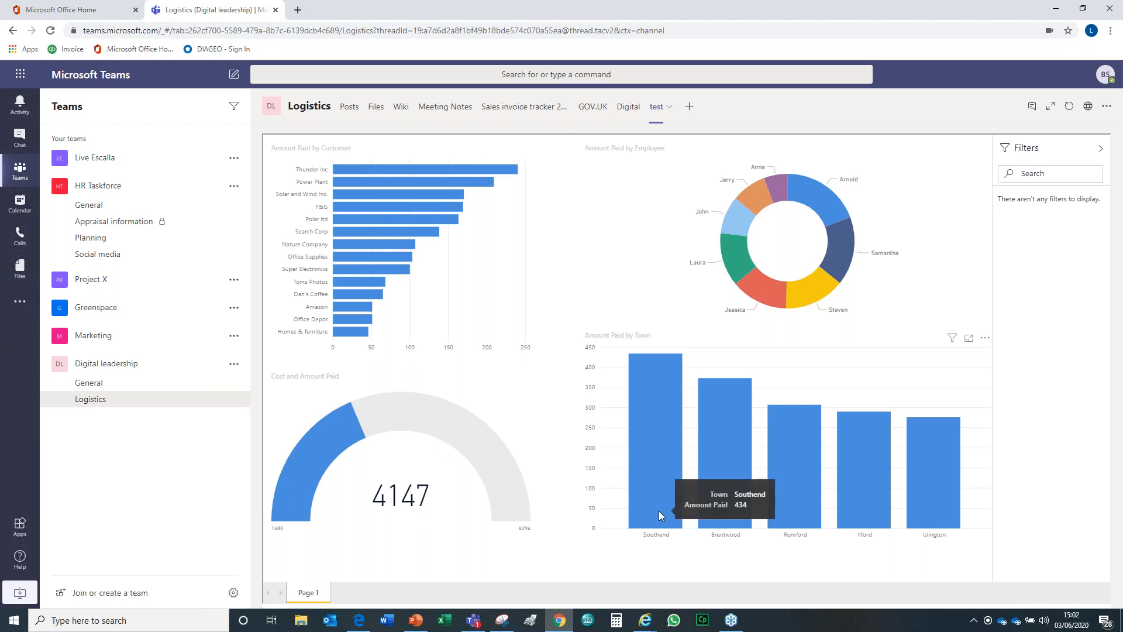
{"action": "left_click", "coordinate": [654, 416]}
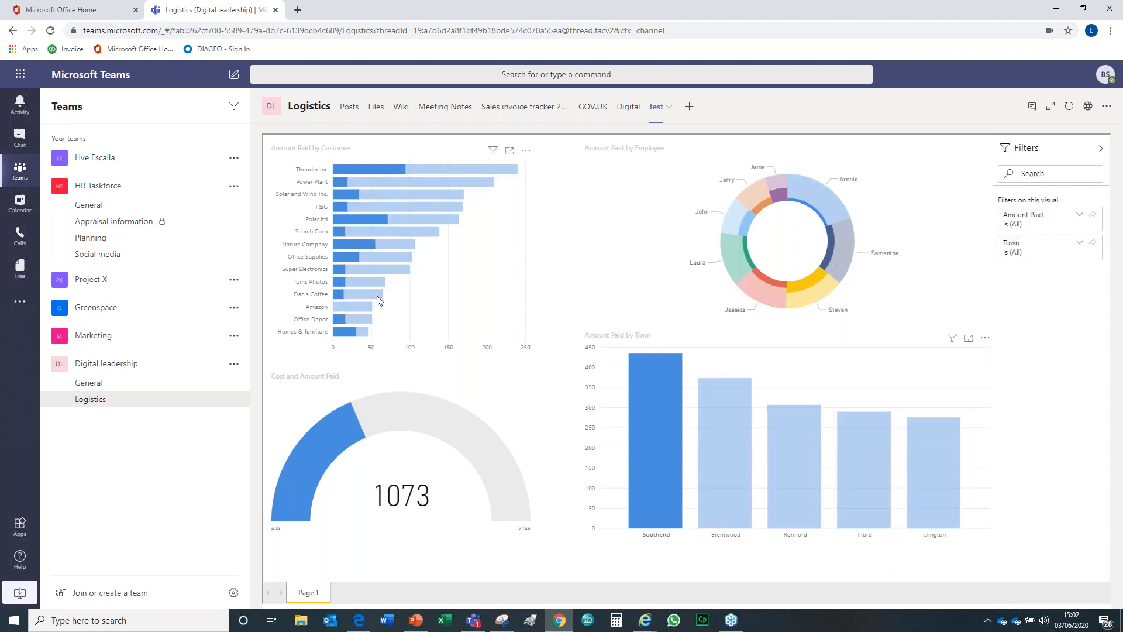
{"action": "mouse_move", "coordinate": [377, 302]}
{"action": "left_click", "coordinate": [342, 193]}
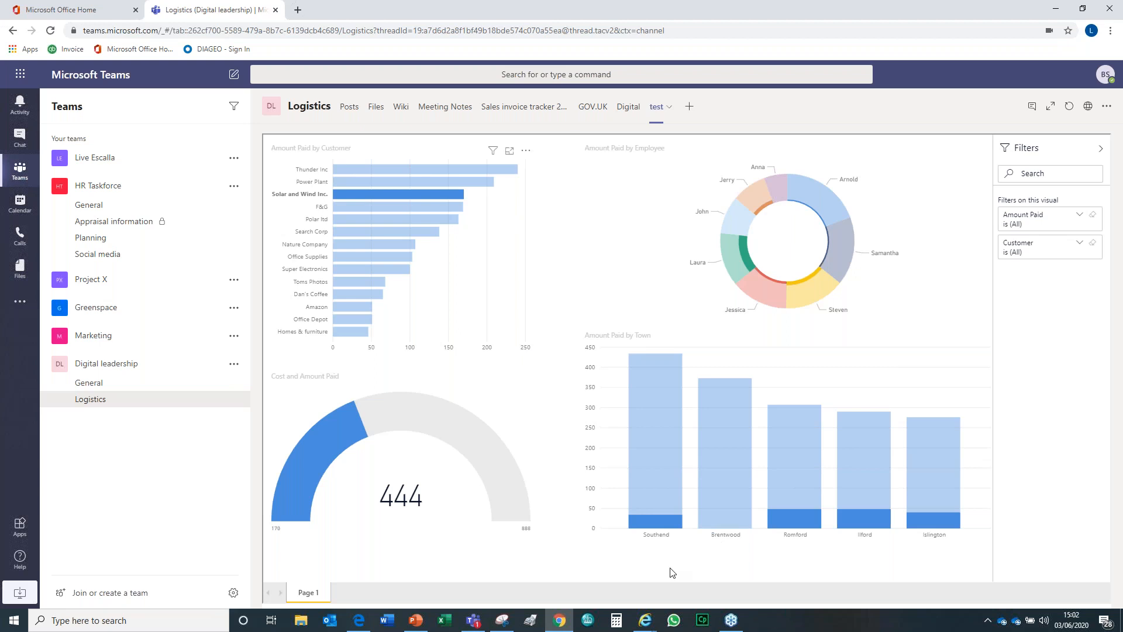
{"action": "left_click", "coordinate": [569, 573]}
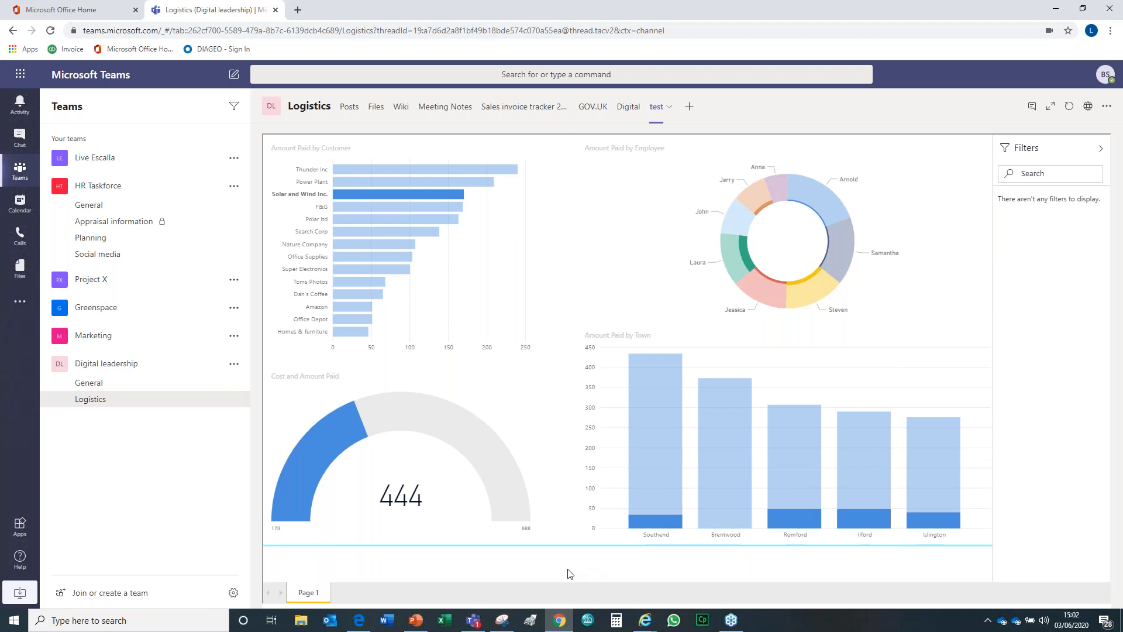
{"action": "left_click", "coordinate": [980, 233]}
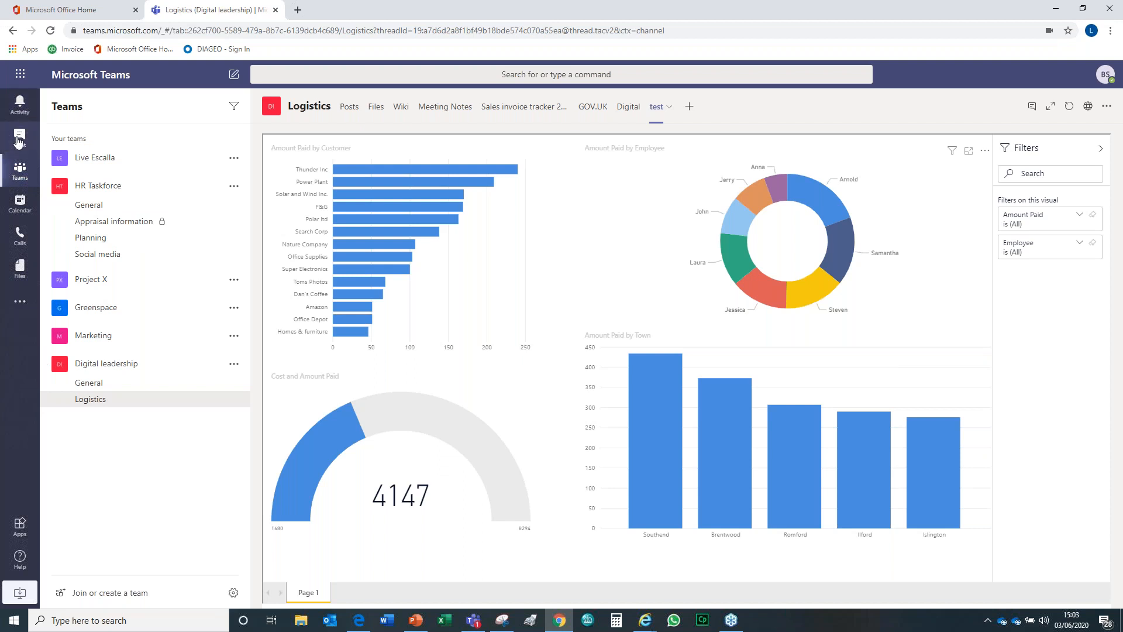
{"action": "left_click", "coordinate": [20, 105]}
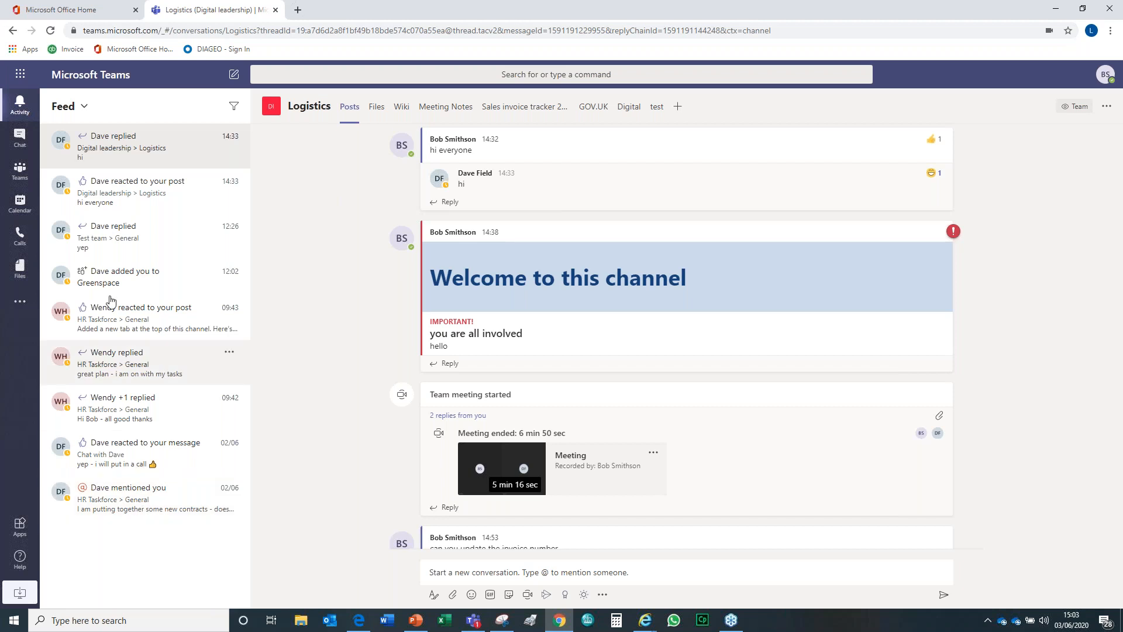
Step: Filter the feed to my own activity, restore the full feed, then switch to Chat
{"action": "left_click", "coordinate": [83, 107]}
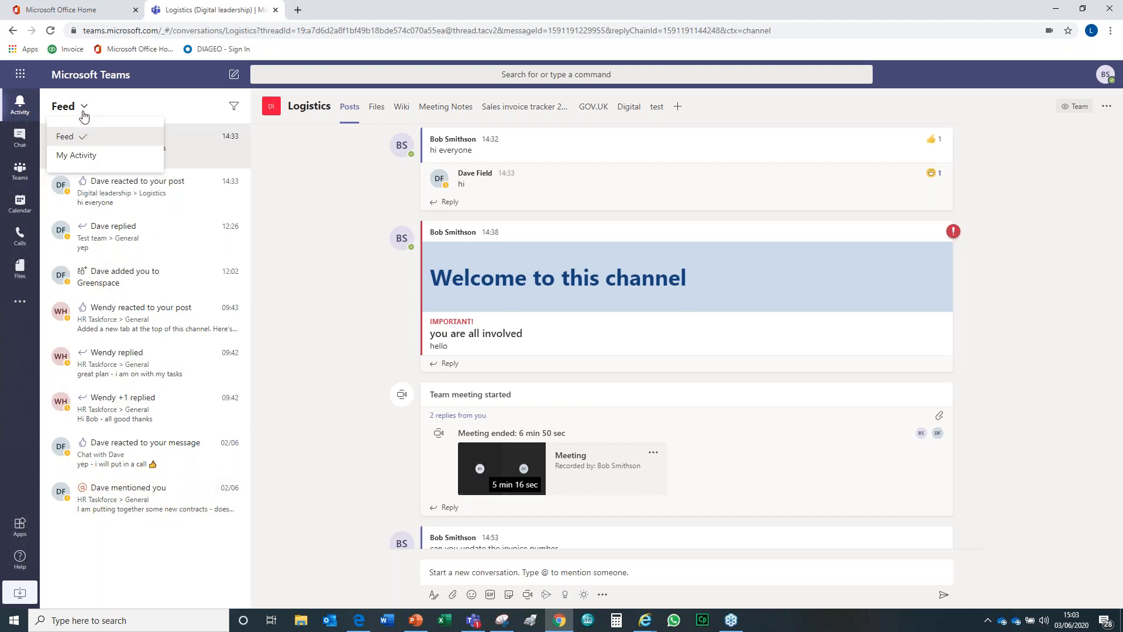
{"action": "left_click", "coordinate": [76, 156]}
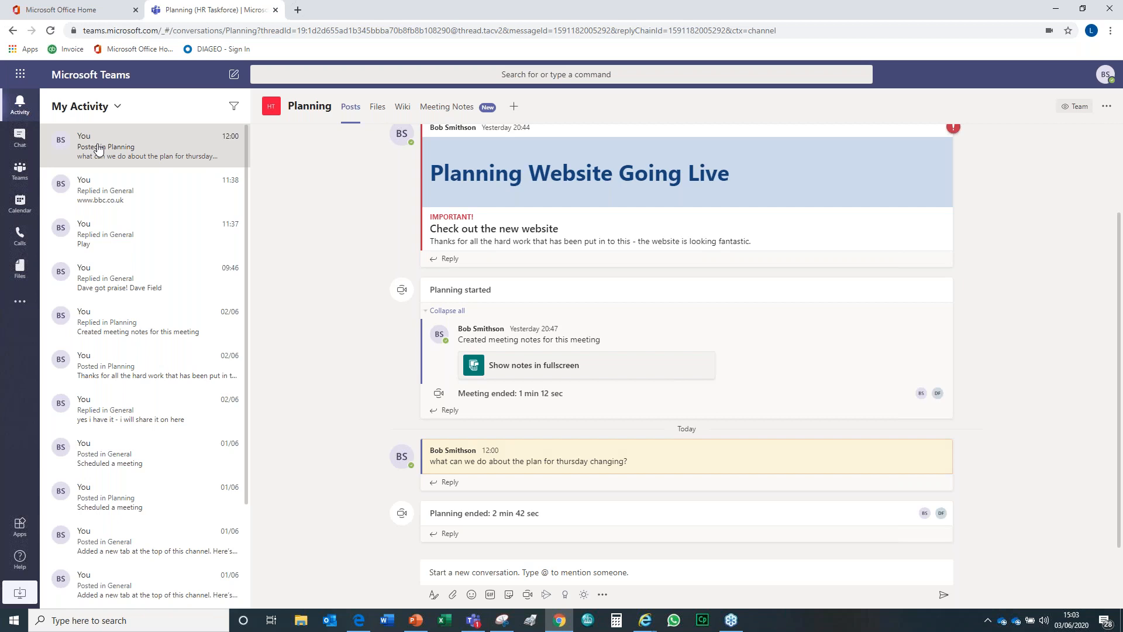
{"action": "left_click", "coordinate": [118, 112]}
{"action": "left_click", "coordinate": [75, 136]}
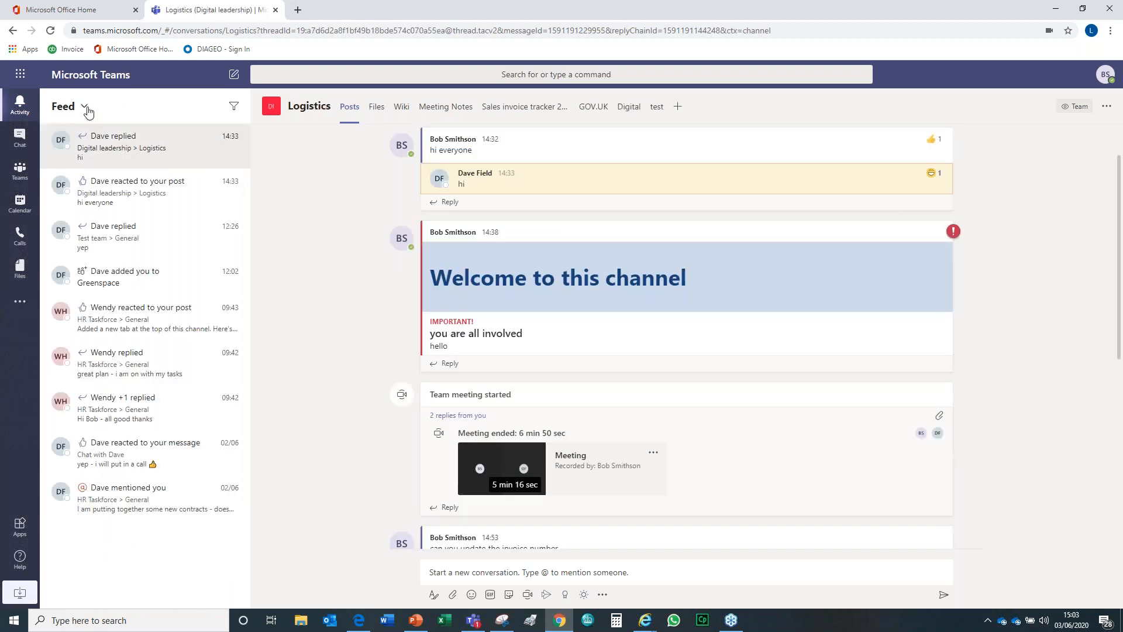
{"action": "left_click", "coordinate": [19, 139]}
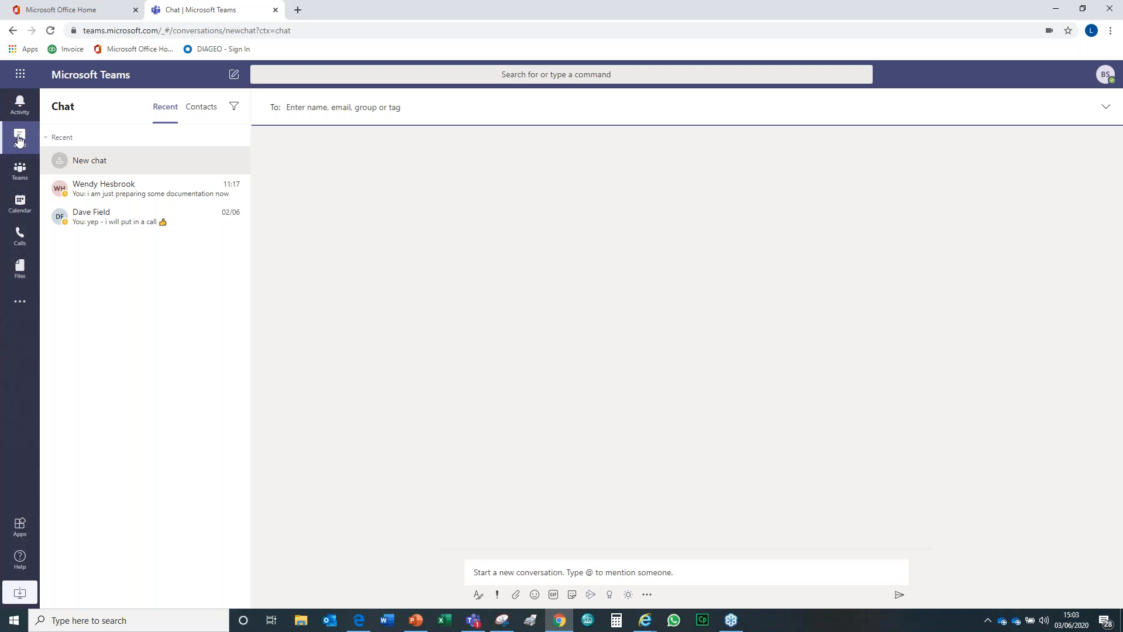
Step: Open the colleague's one-to-one chat, then reach it again by searching part of their name
{"action": "left_click", "coordinate": [97, 194]}
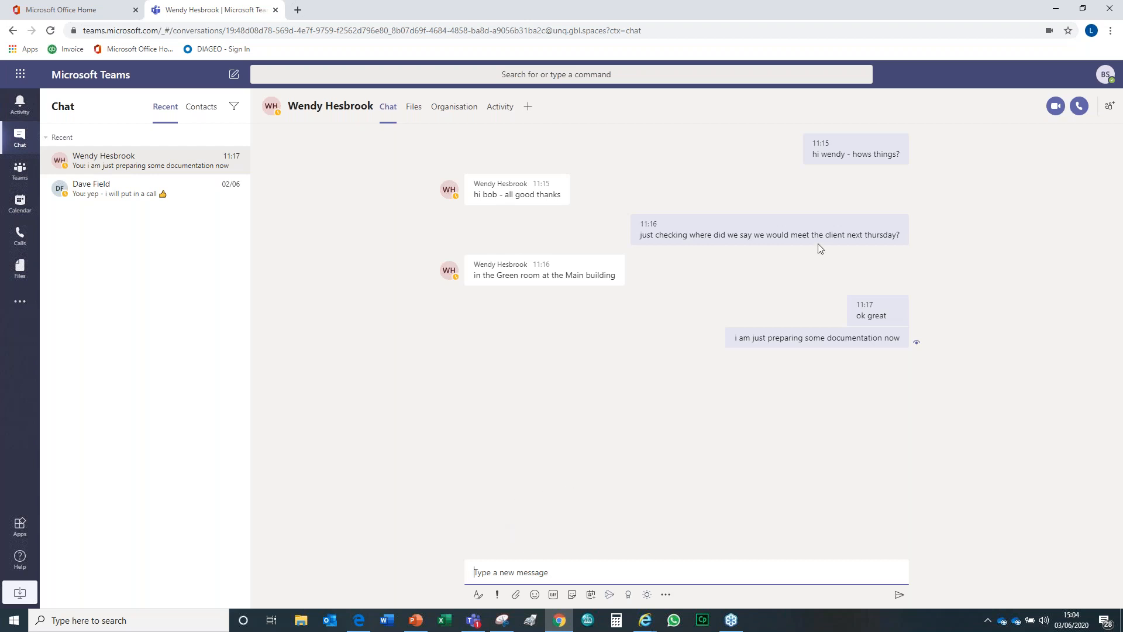
{"action": "mouse_move", "coordinate": [901, 146]}
{"action": "left_click", "coordinate": [283, 75]}
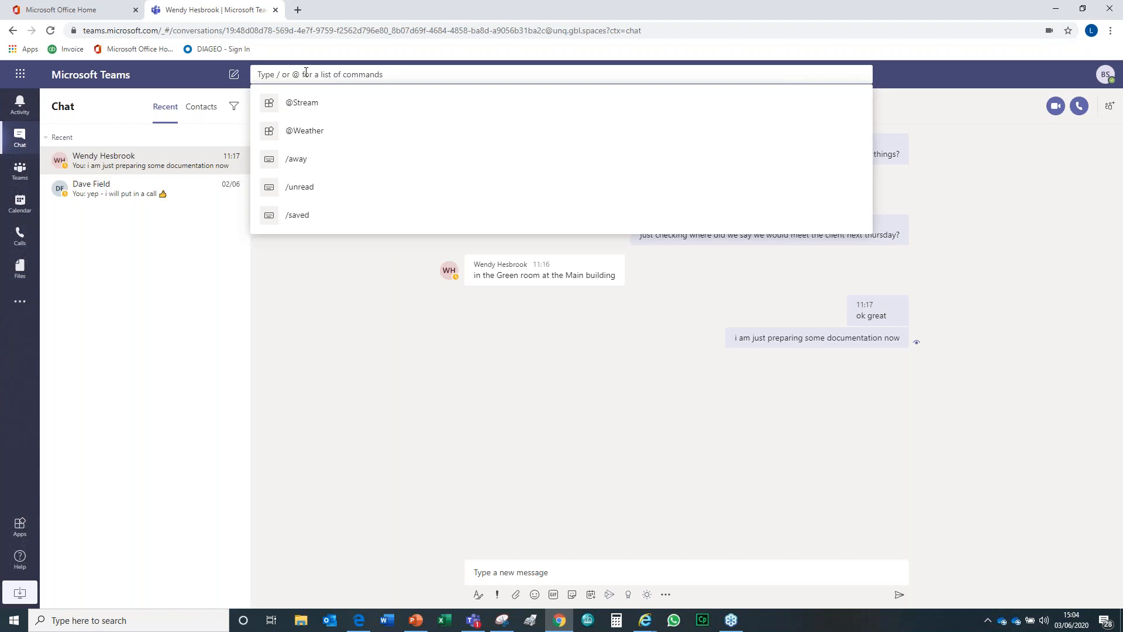
{"action": "type", "text": "wend"}
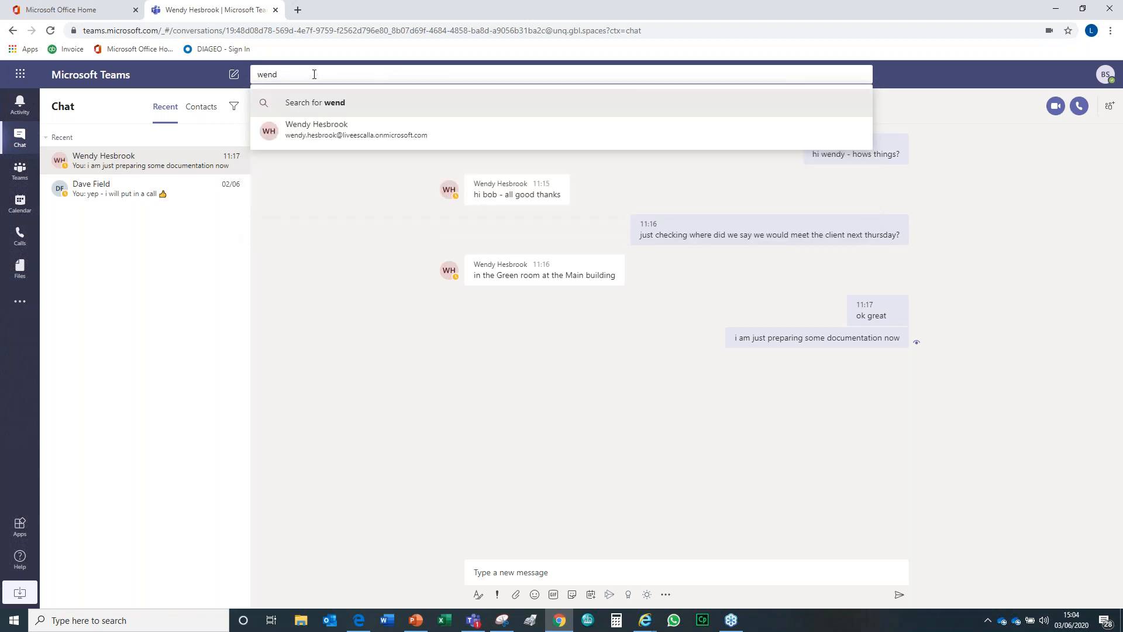
{"action": "left_click", "coordinate": [303, 131]}
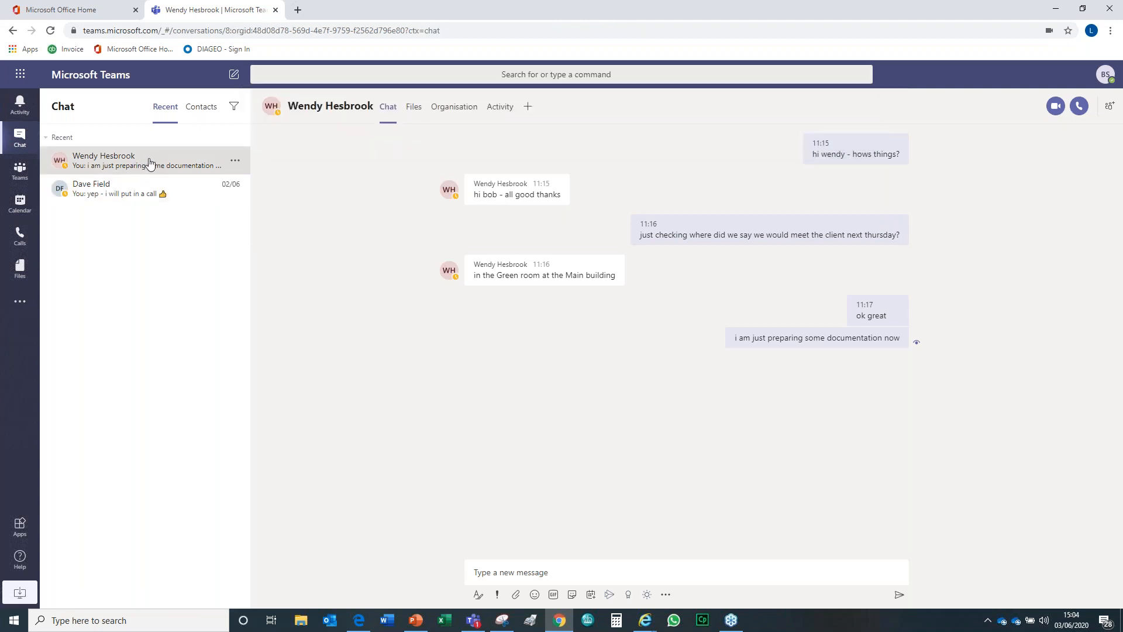
Step: Start a new chat with two colleagues as recipients and send them 'hello'
{"action": "left_click", "coordinate": [234, 78]}
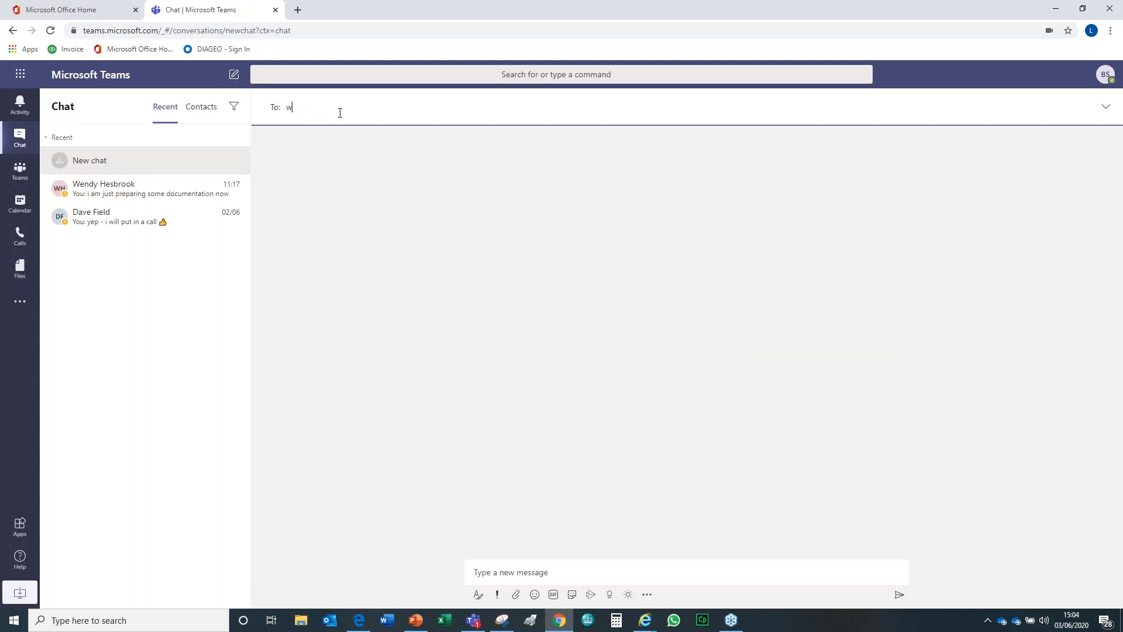
{"action": "type", "text": "wendy"}
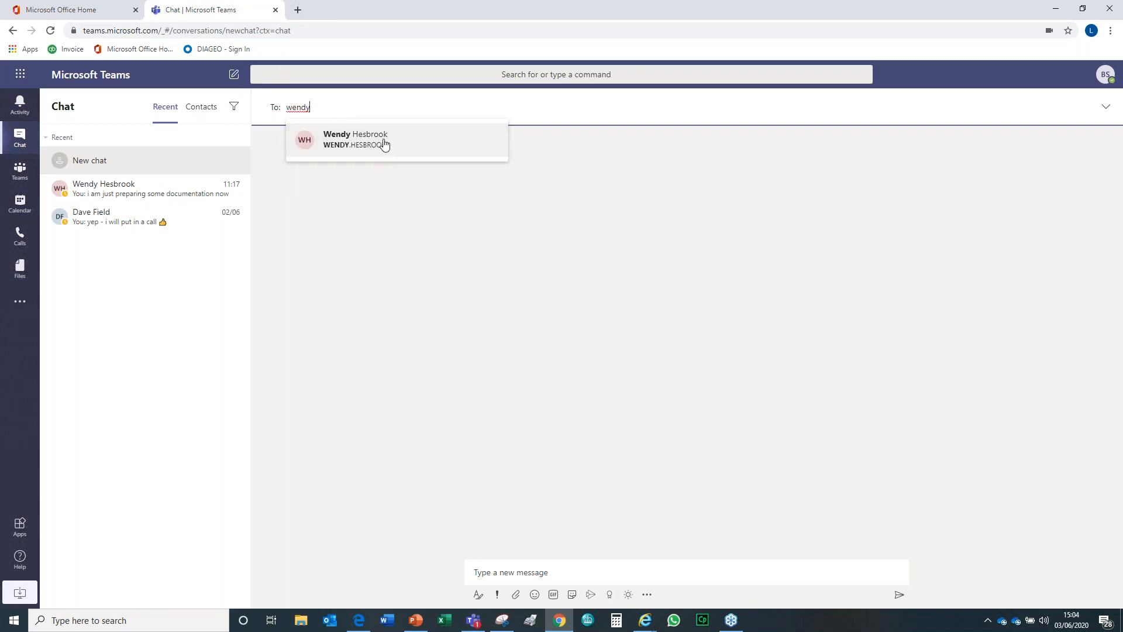
{"action": "left_click", "coordinate": [385, 143]}
{"action": "type", "text": "dave"}
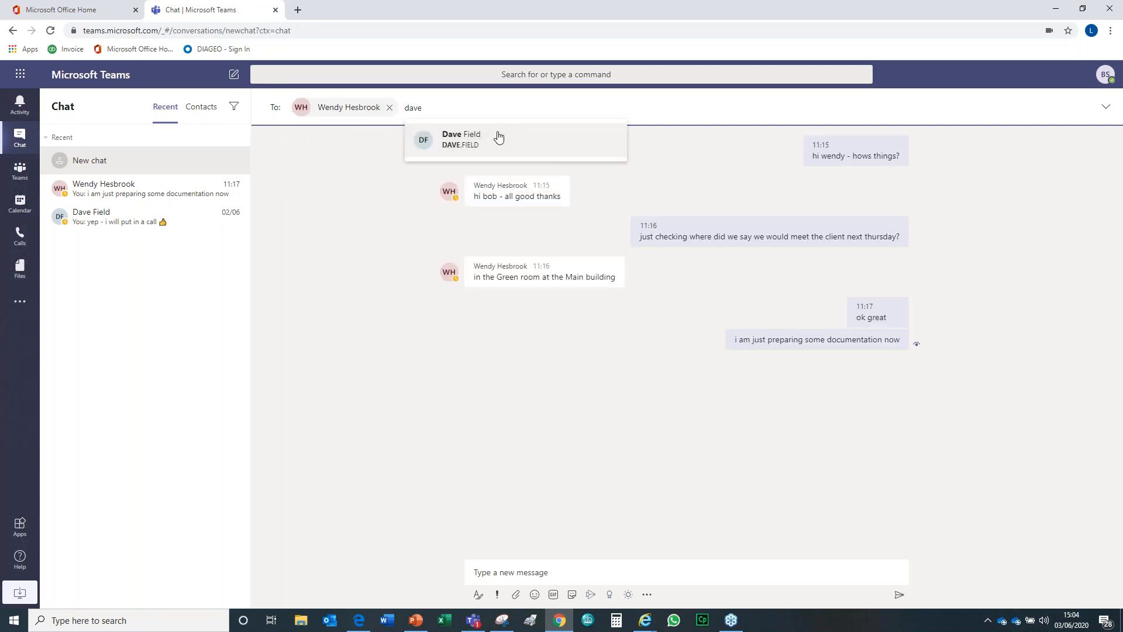
{"action": "left_click", "coordinate": [499, 137]}
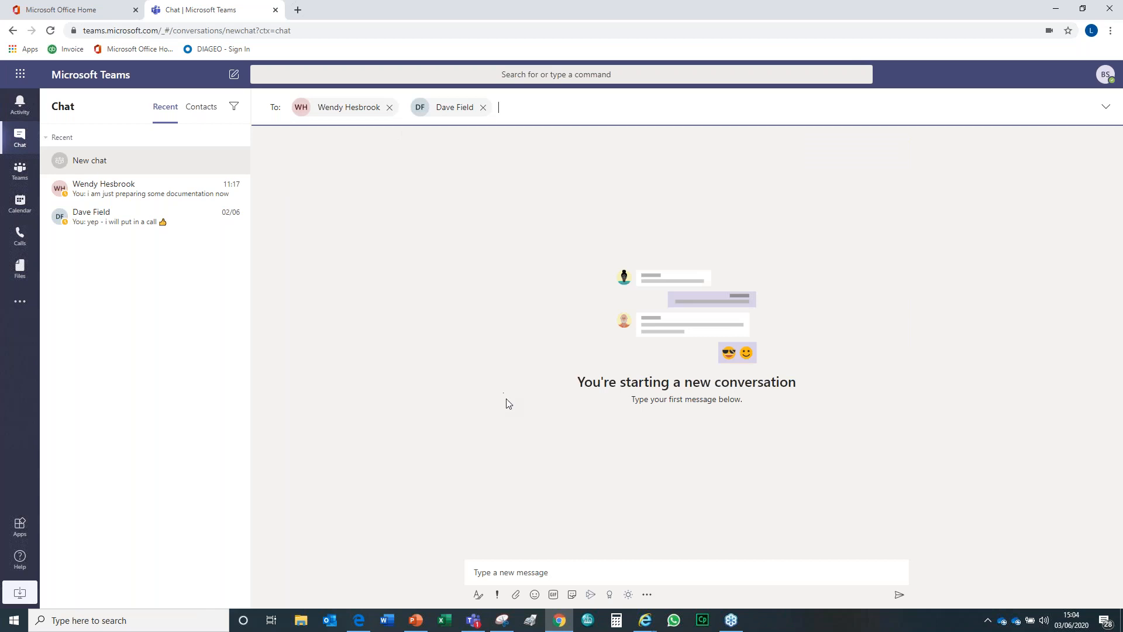
{"action": "left_click", "coordinate": [524, 573]}
{"action": "type", "text": "e"}
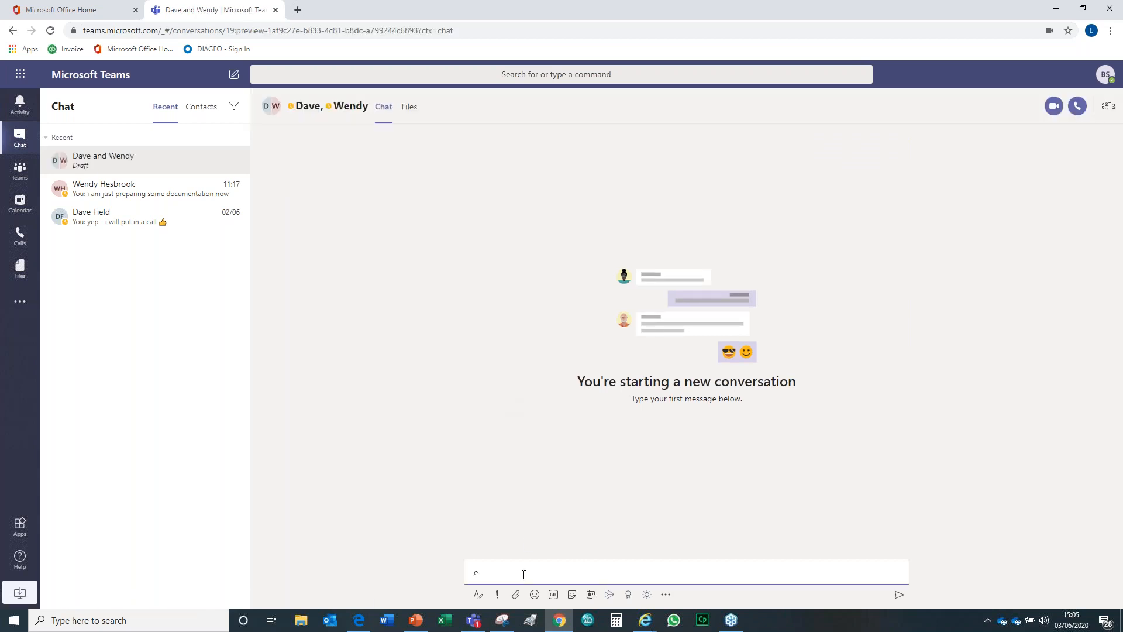
{"action": "type", "text": "ello"}
{"action": "key", "text": "Return"}
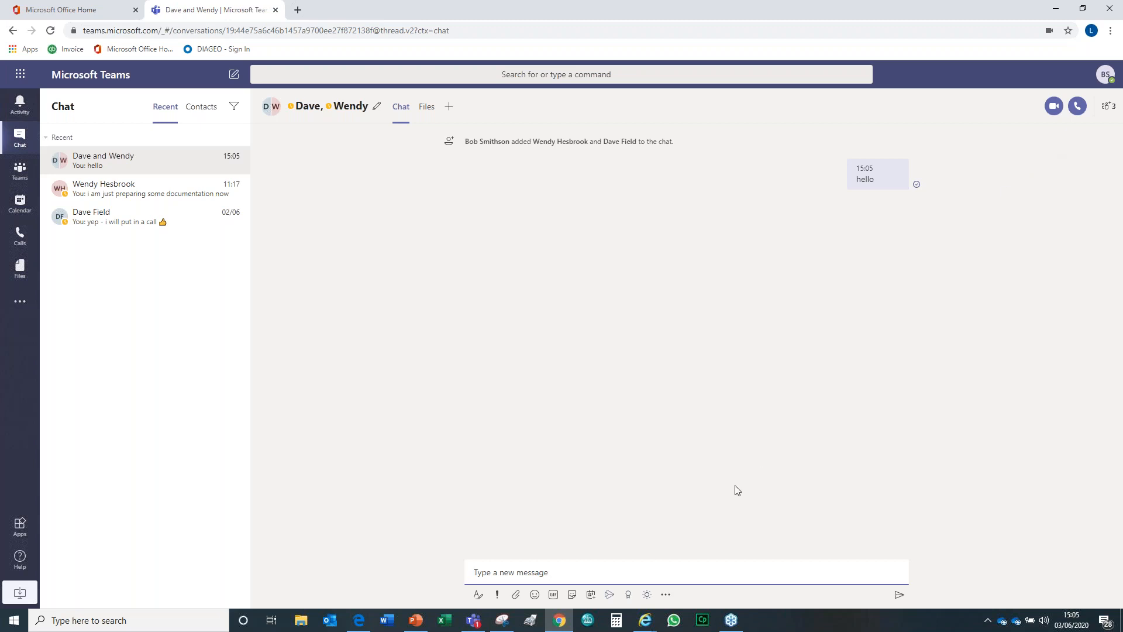
Step: Make an audio call to the group, mute the microphone, and hang up after about 40 seconds
{"action": "left_click", "coordinate": [1077, 108]}
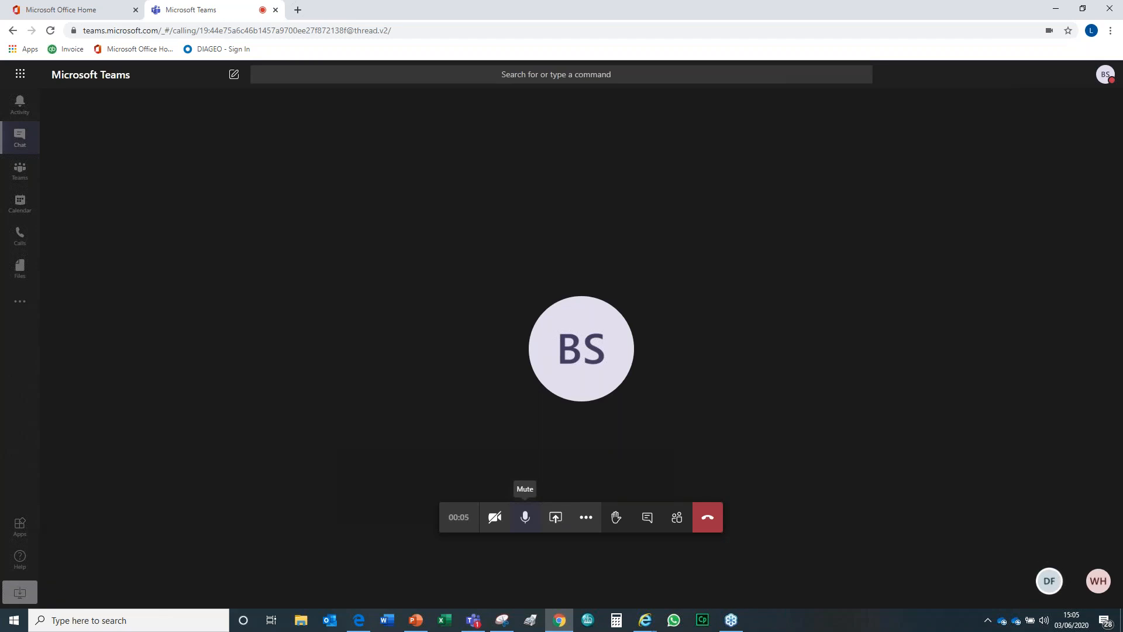
{"action": "left_click", "coordinate": [528, 520]}
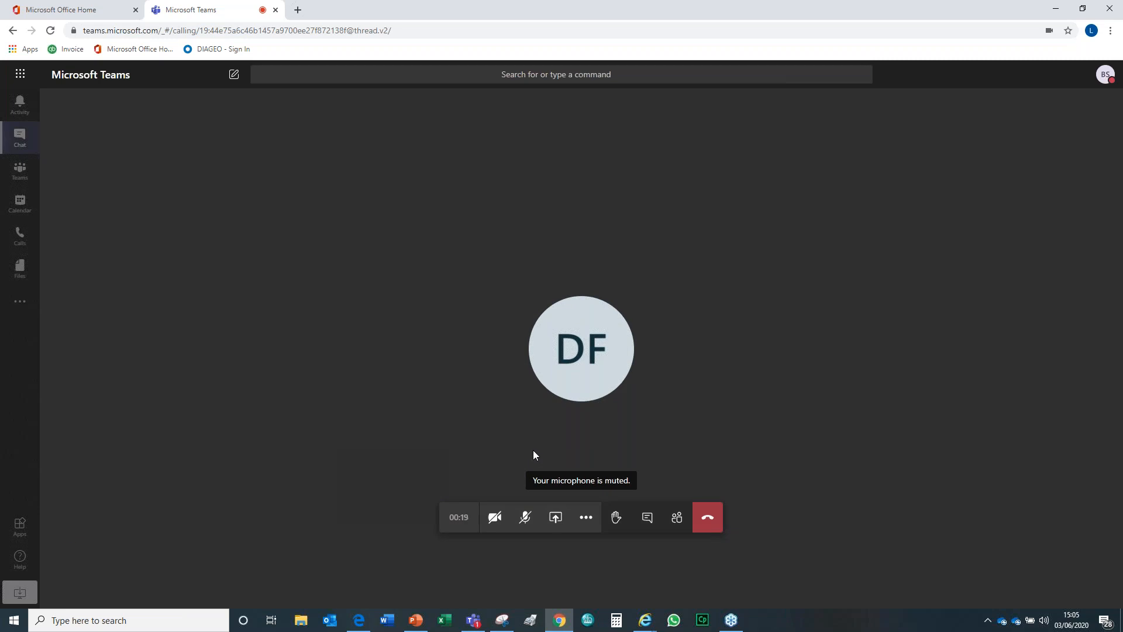
{"action": "mouse_move", "coordinate": [554, 557]}
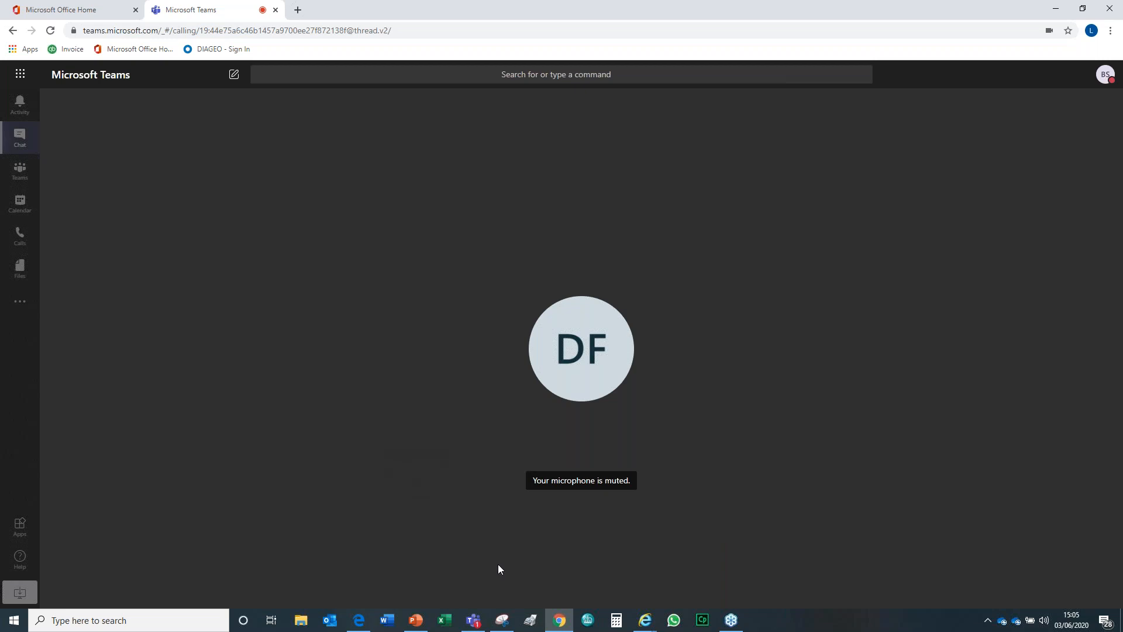
{"action": "mouse_move", "coordinate": [516, 501]}
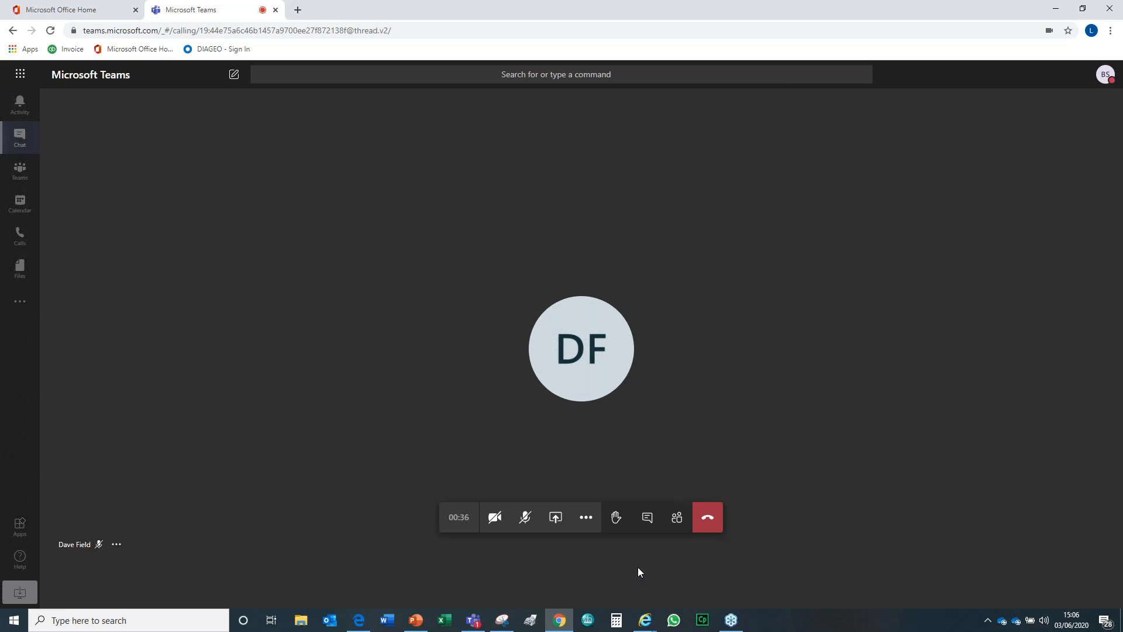
{"action": "left_click", "coordinate": [708, 518]}
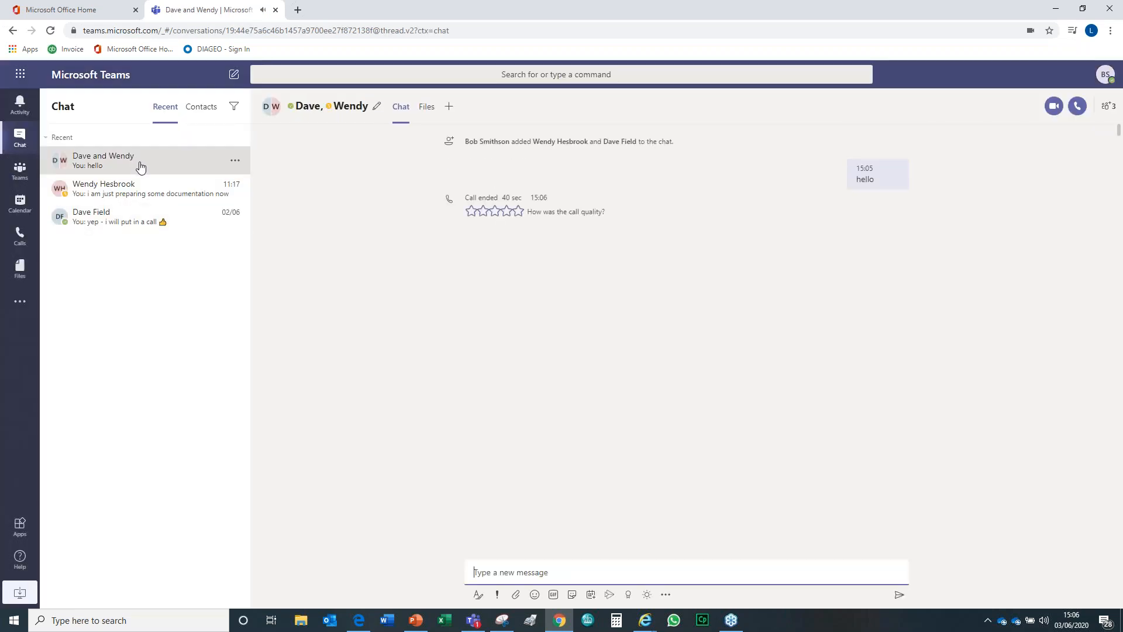
{"action": "left_click", "coordinate": [235, 161]}
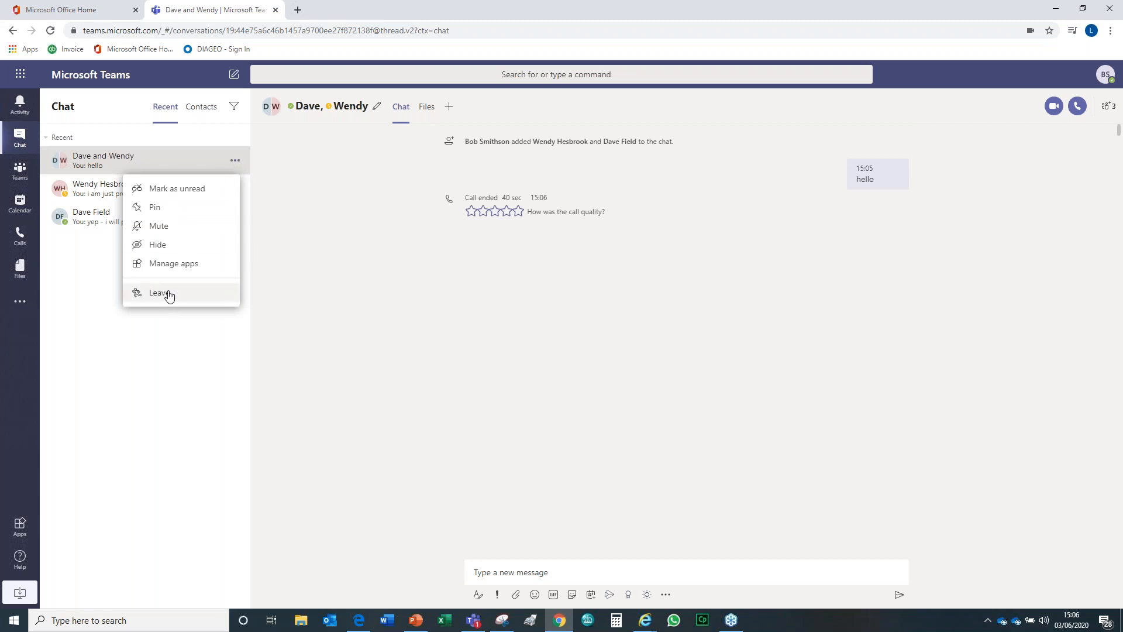
{"action": "left_click", "coordinate": [304, 264]}
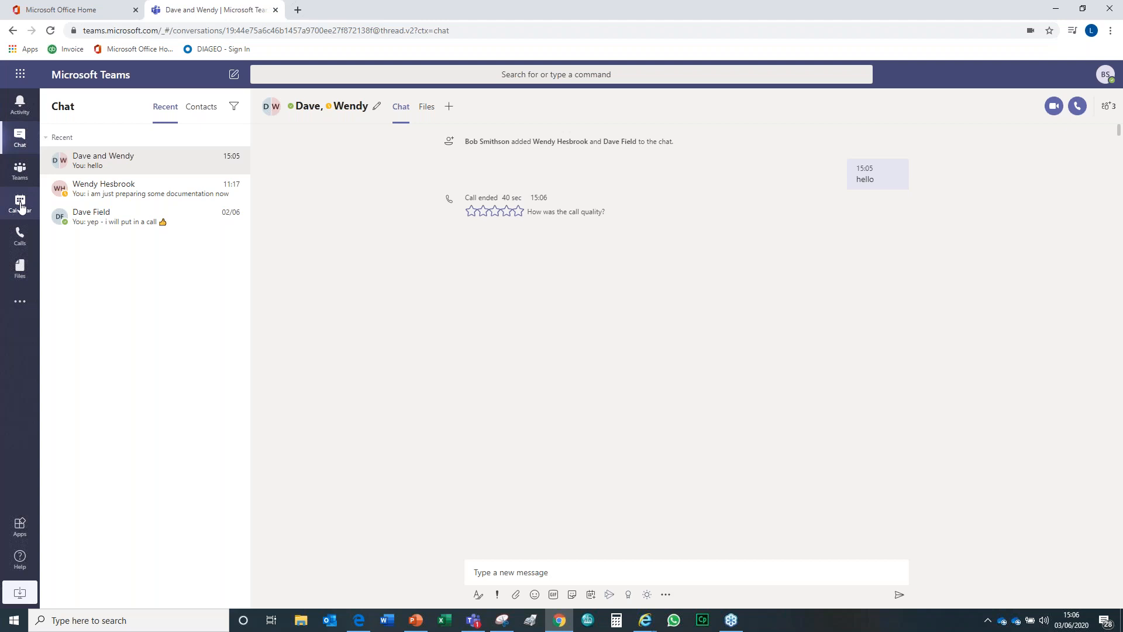
Step: Open the Calendar at its June 2020 working-week view
{"action": "left_click", "coordinate": [18, 204]}
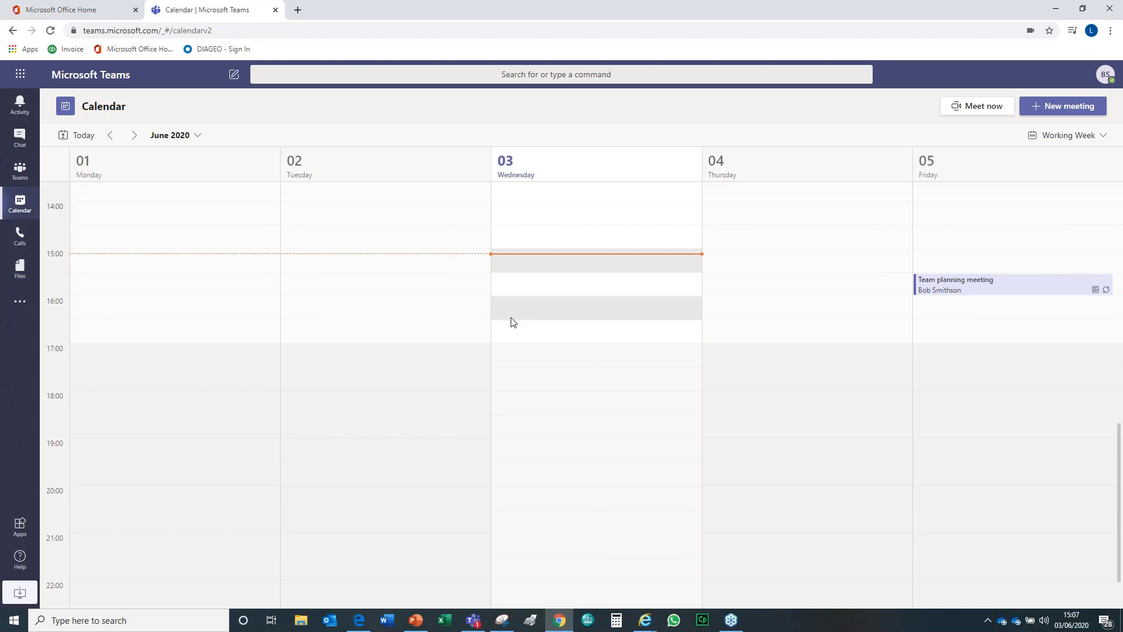
Step: Book 'update meeting' for Thursday 4 June, 16:00–16:30, invite one colleague, and send it
{"action": "left_click", "coordinate": [720, 305]}
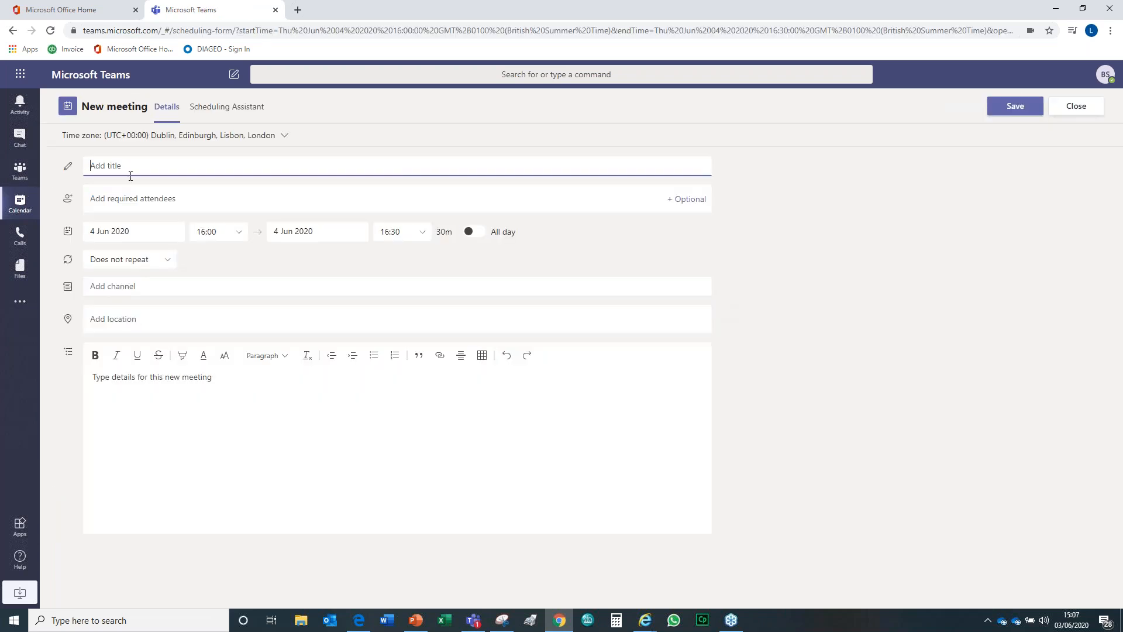
{"action": "type", "text": "update meeting"}
{"action": "left_click", "coordinate": [131, 199]}
{"action": "type", "text": "we"}
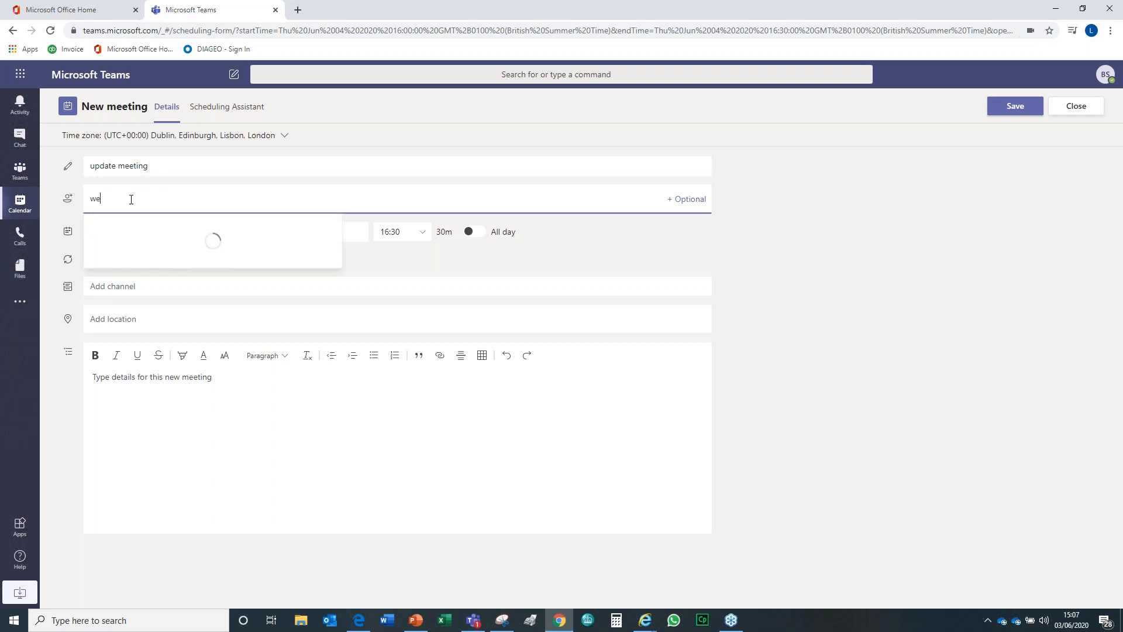
{"action": "left_click", "coordinate": [124, 230]}
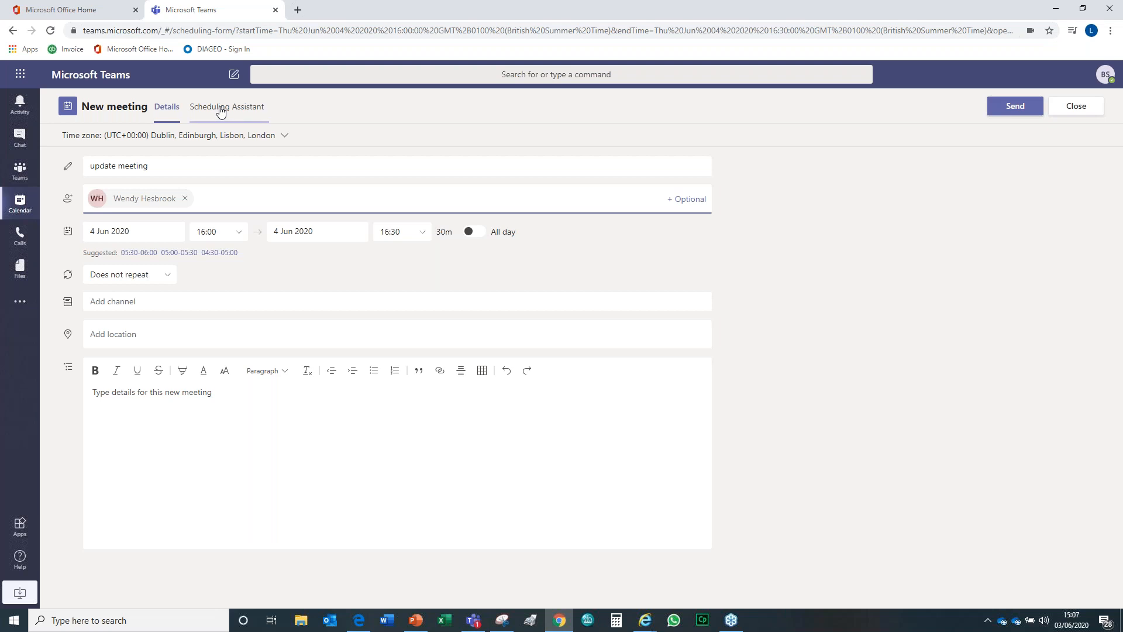
{"action": "left_click", "coordinate": [1012, 109]}
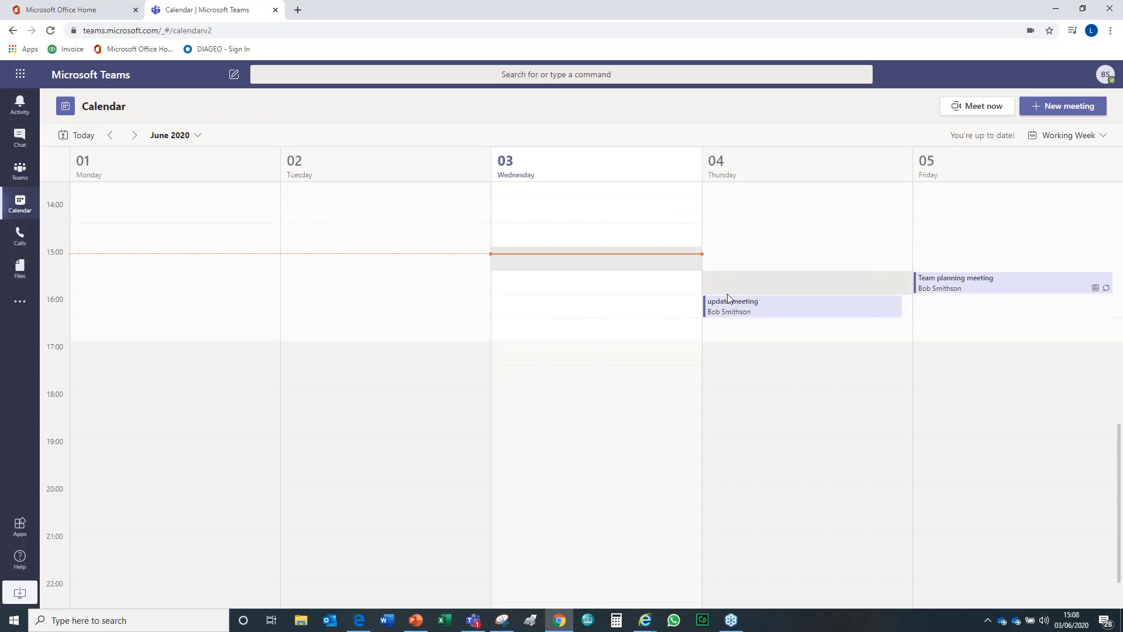
Step: Check the update meeting's details, then go to Calls on the empty Speed dial page
{"action": "left_click", "coordinate": [738, 308]}
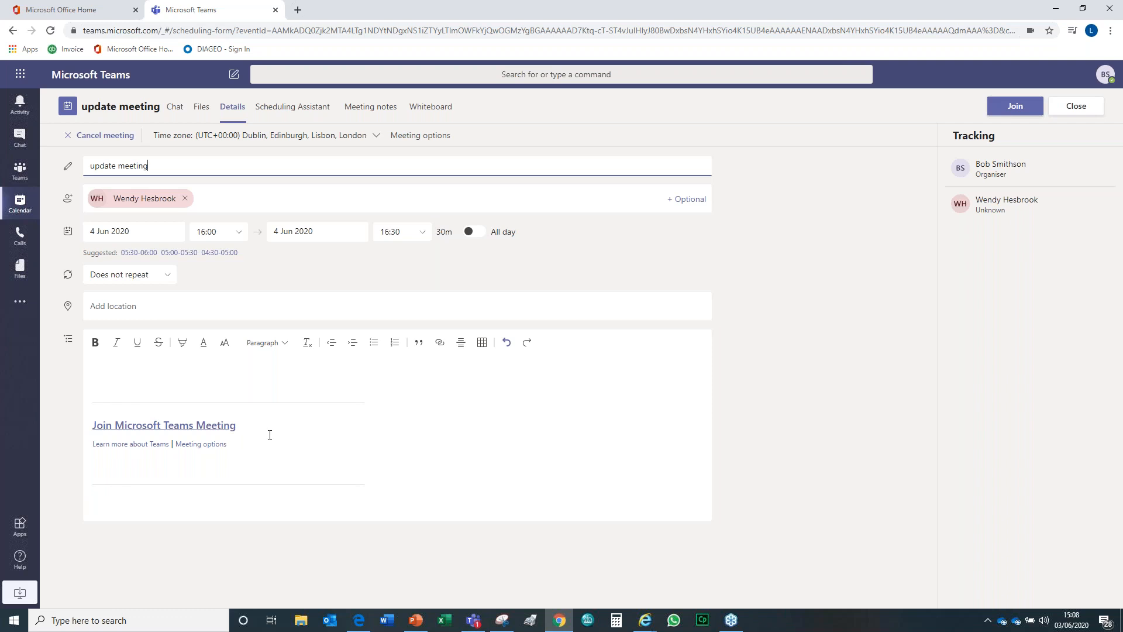
{"action": "left_click", "coordinate": [1070, 113]}
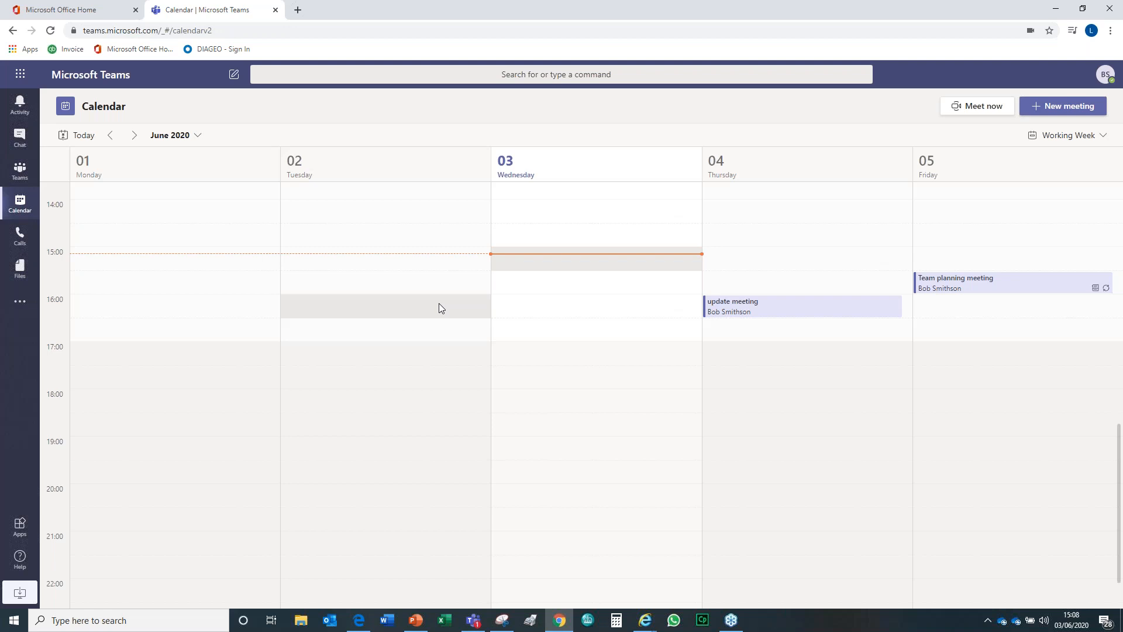
{"action": "left_click", "coordinate": [11, 245]}
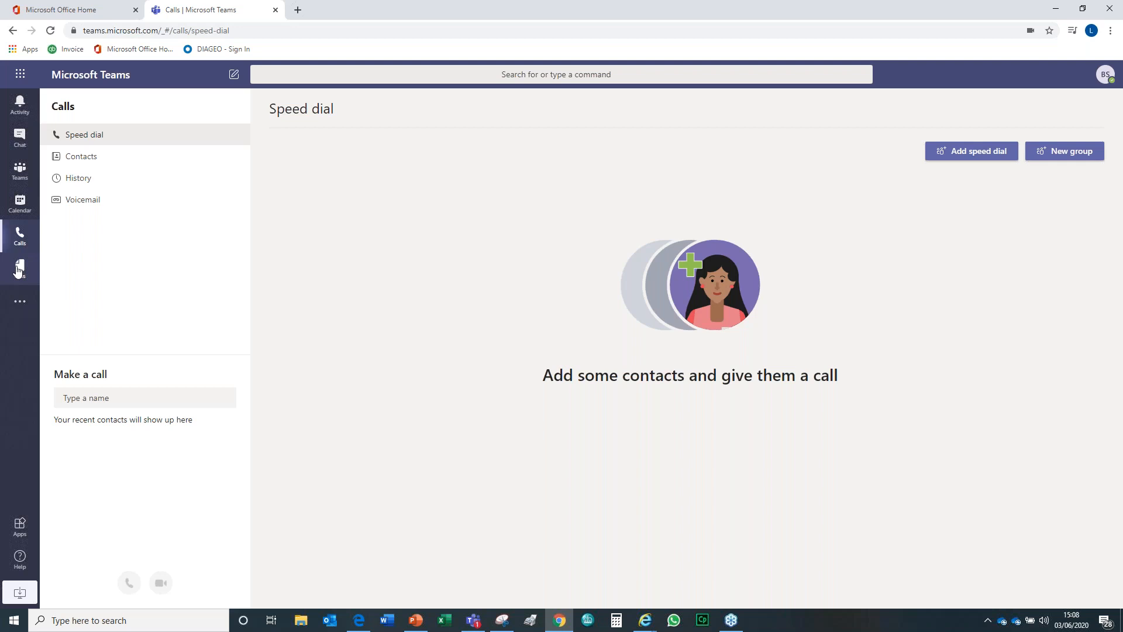
Step: Return to Digital leadership's Logistics channel posts and put the cursor in the command box
{"action": "left_click", "coordinate": [20, 170]}
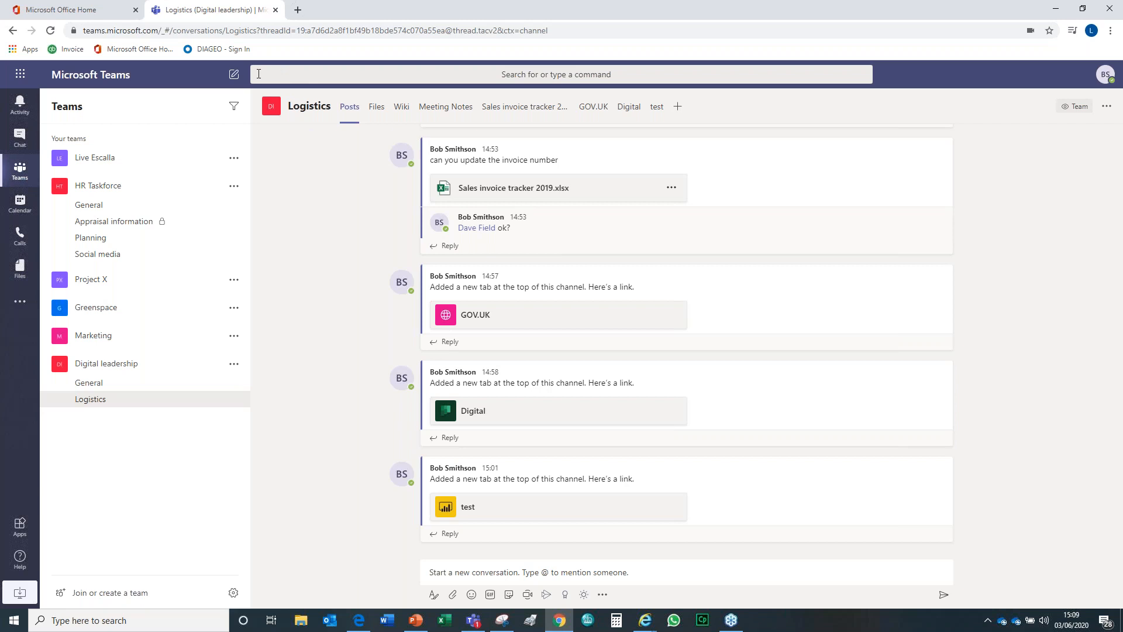
{"action": "left_click", "coordinate": [294, 74]}
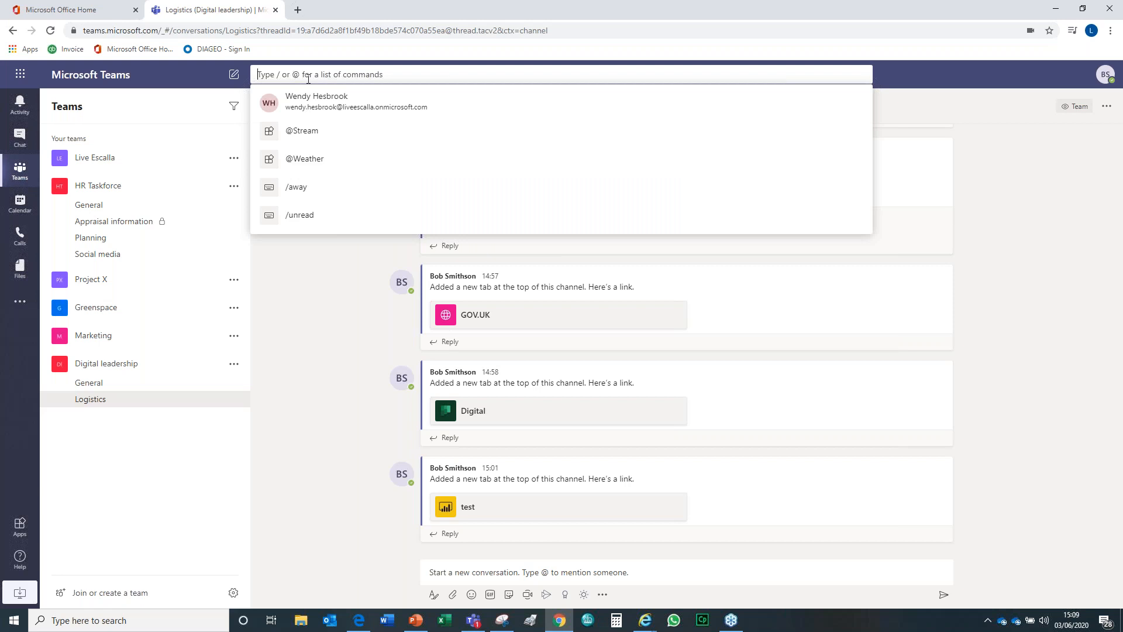
Step: List the three saved messages with /saved, open one, then reopen Saved from the profile menu
{"action": "type", "text": "/"}
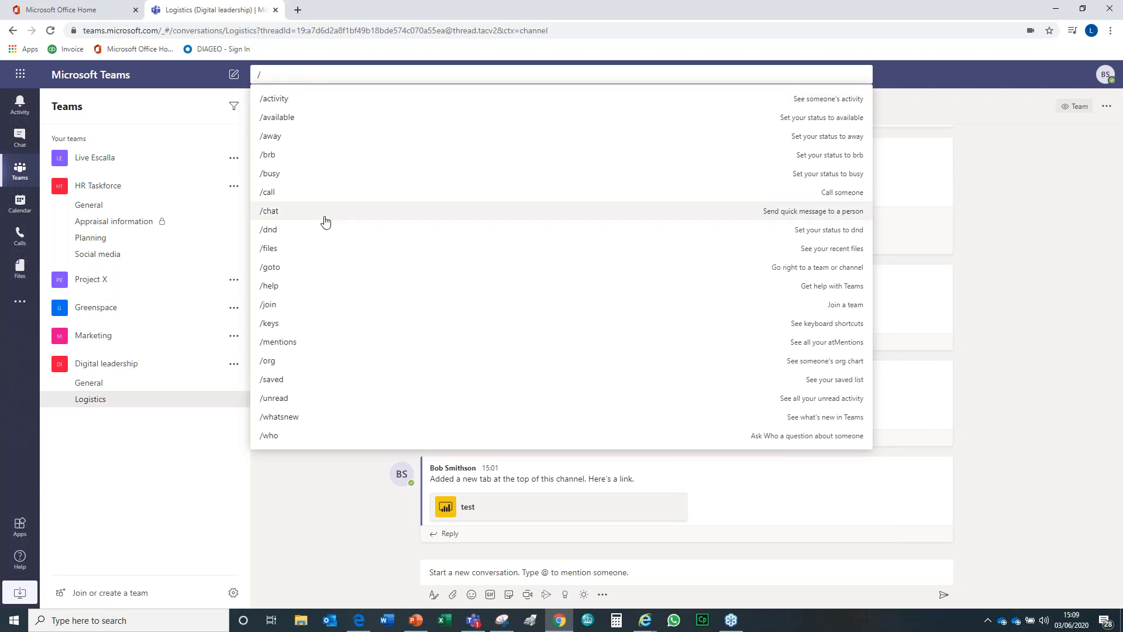
{"action": "left_click", "coordinate": [272, 380]}
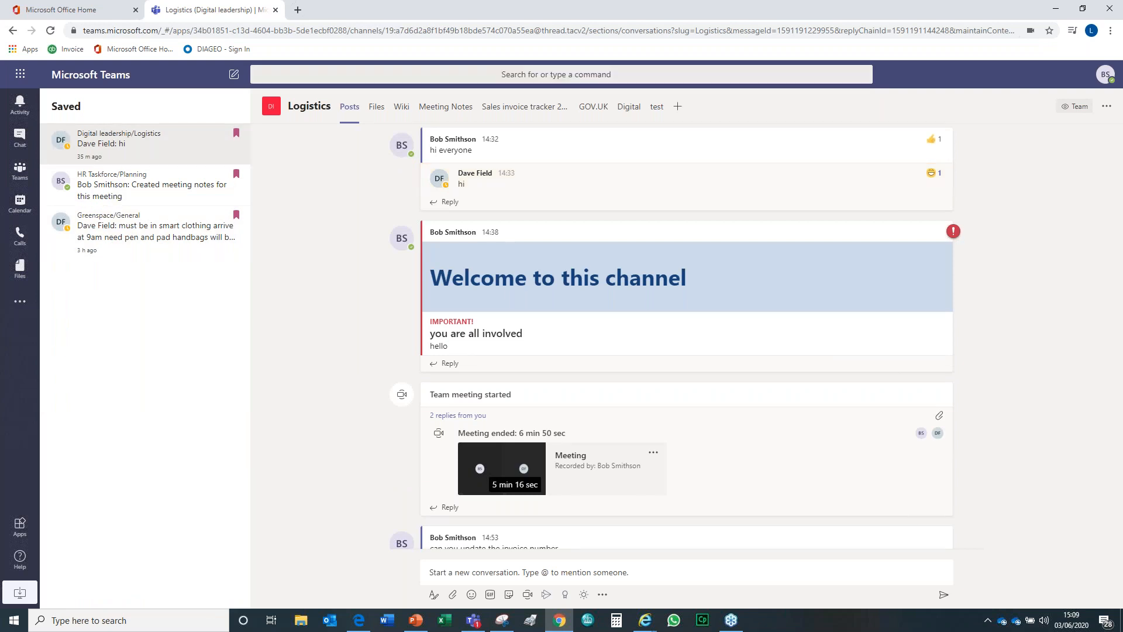
{"action": "left_click", "coordinate": [117, 232]}
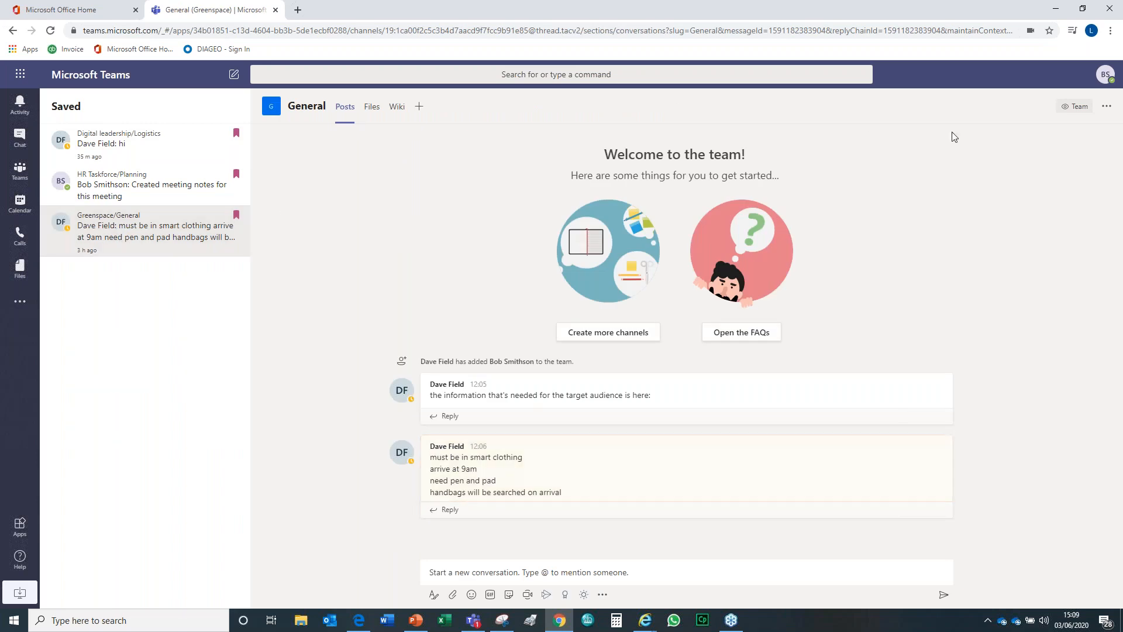
{"action": "left_click", "coordinate": [1111, 81]}
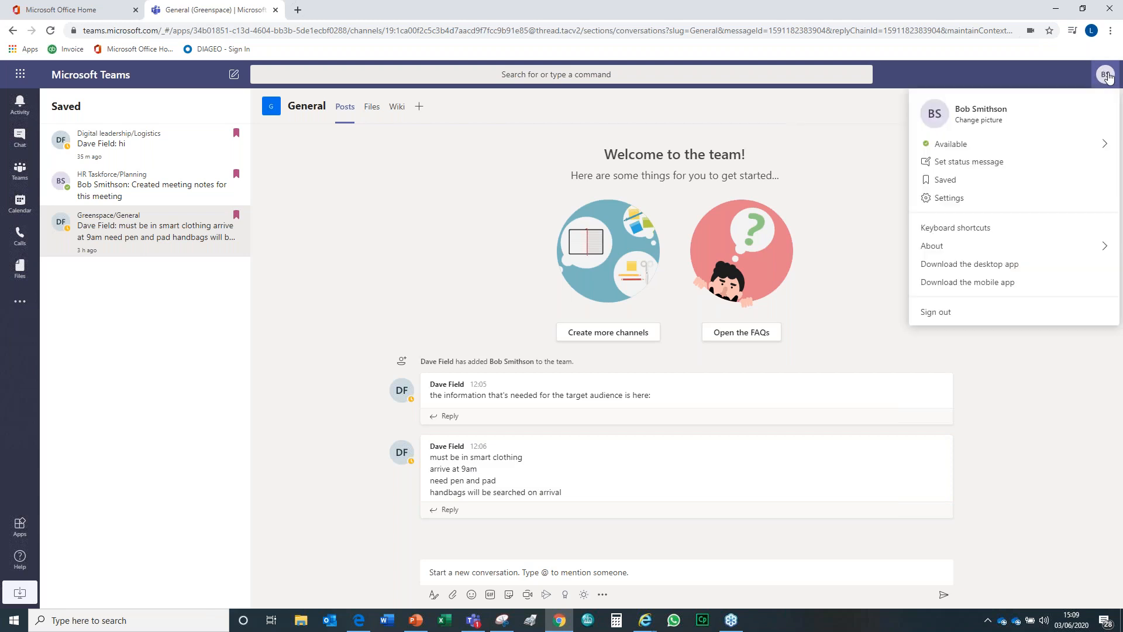
{"action": "left_click", "coordinate": [940, 185]}
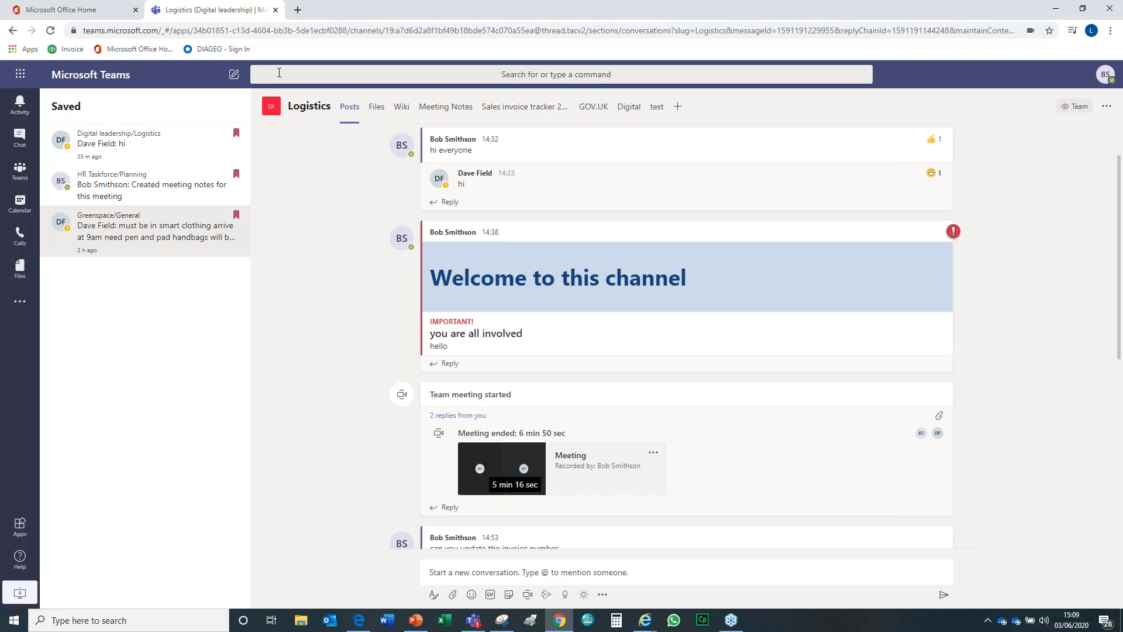
Step: Search messages for 'plan' and open the 'great plan' post in HR Taskforce General
{"action": "left_click", "coordinate": [279, 72]}
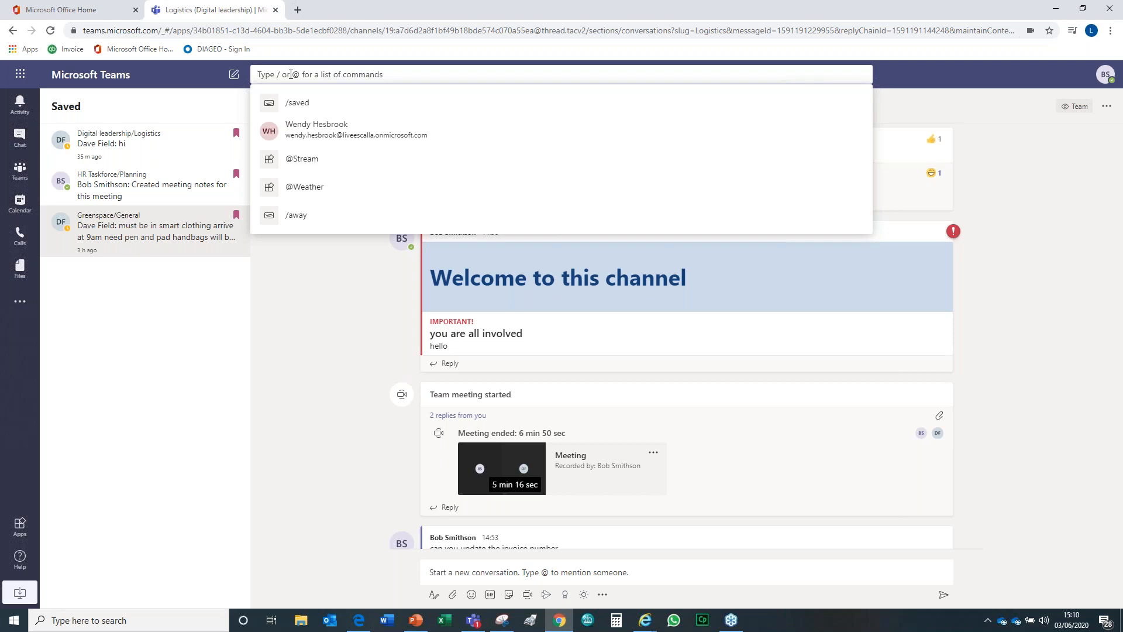
{"action": "type", "text": "plan"}
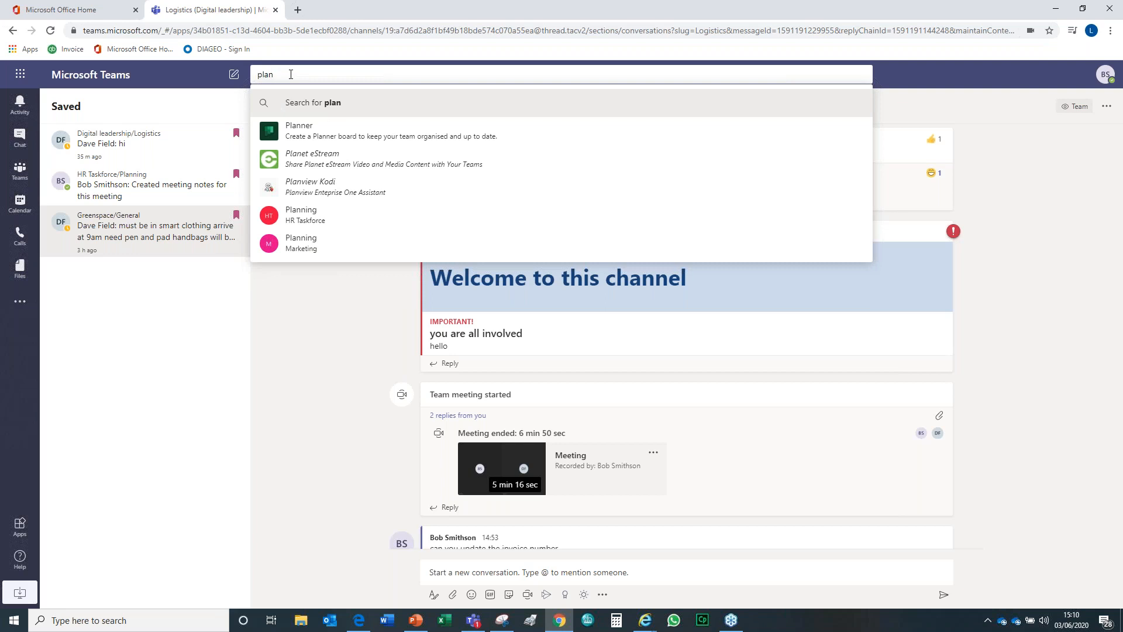
{"action": "key", "text": "Return"}
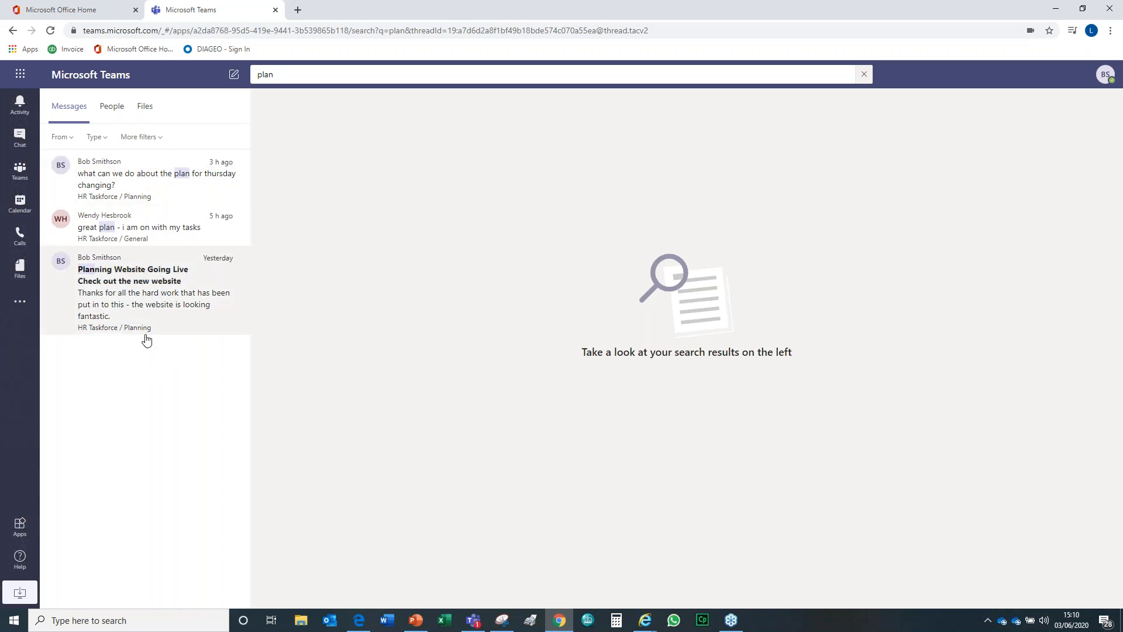
{"action": "left_click", "coordinate": [132, 220]}
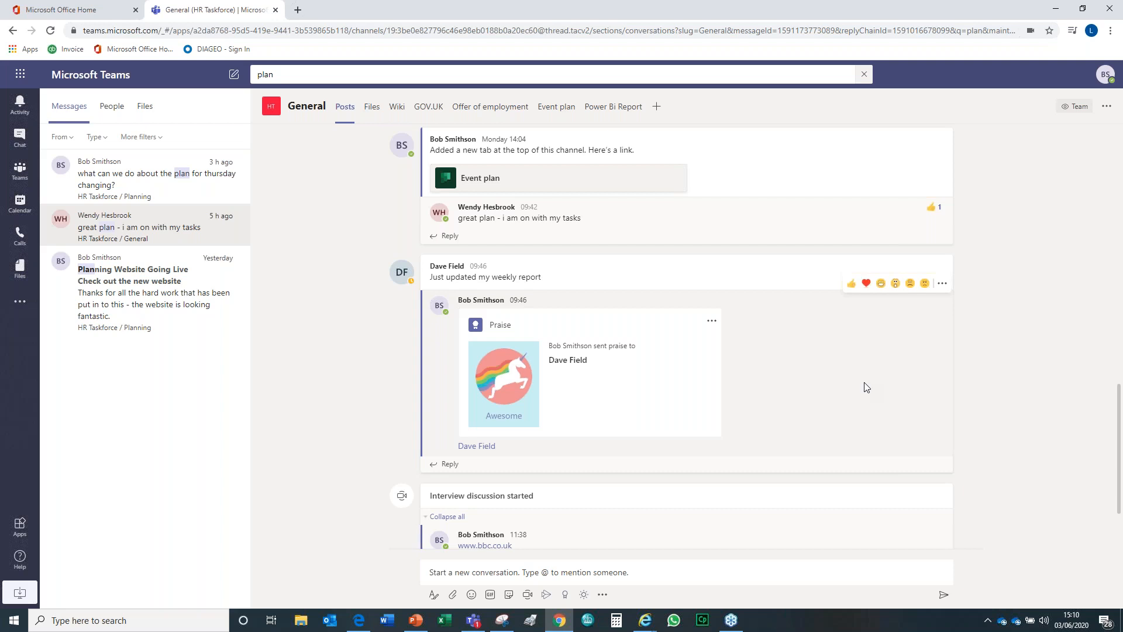
Step: Replace the 'plan' search term with / to start a new command
{"action": "left_click", "coordinate": [279, 75]}
{"action": "left_click_drag", "start_coordinate": [279, 75], "coordinate": [251, 74]}
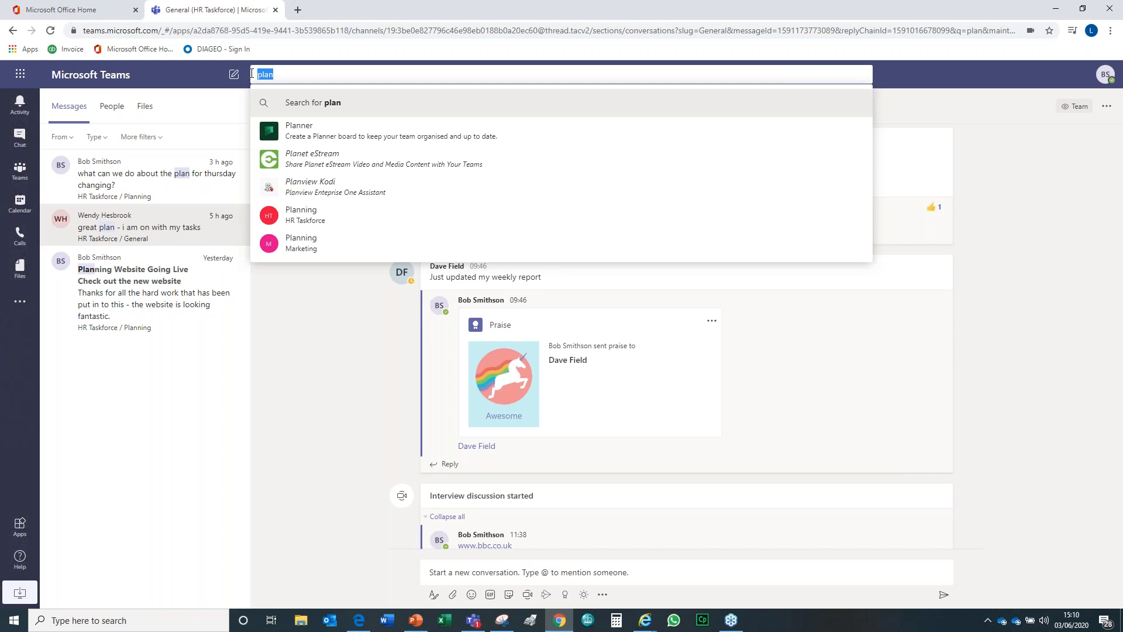
{"action": "type", "text": "/"}
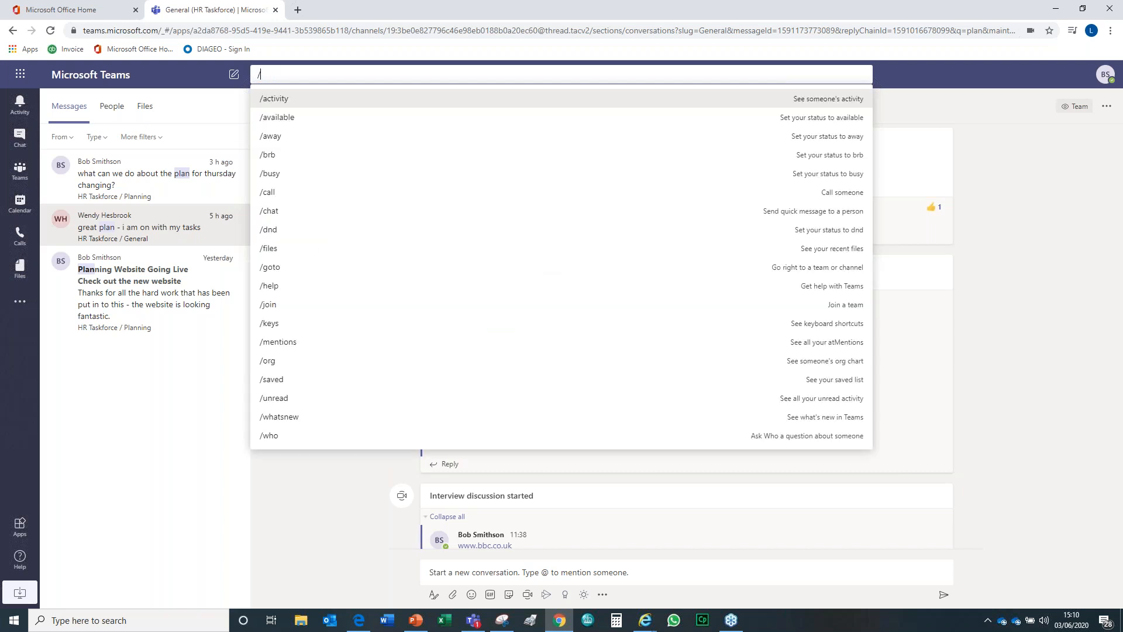
Step: Show all messages mentioning you via /mentions, then open the June 2020 working-week calendar
{"action": "left_click", "coordinate": [285, 343]}
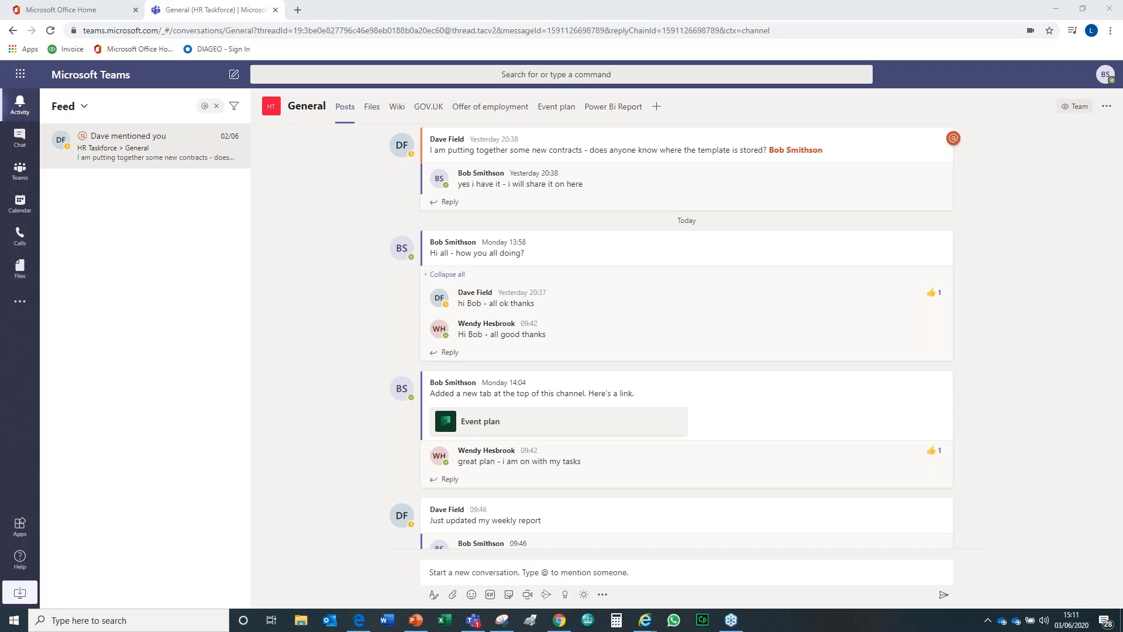
{"action": "left_click", "coordinate": [20, 204]}
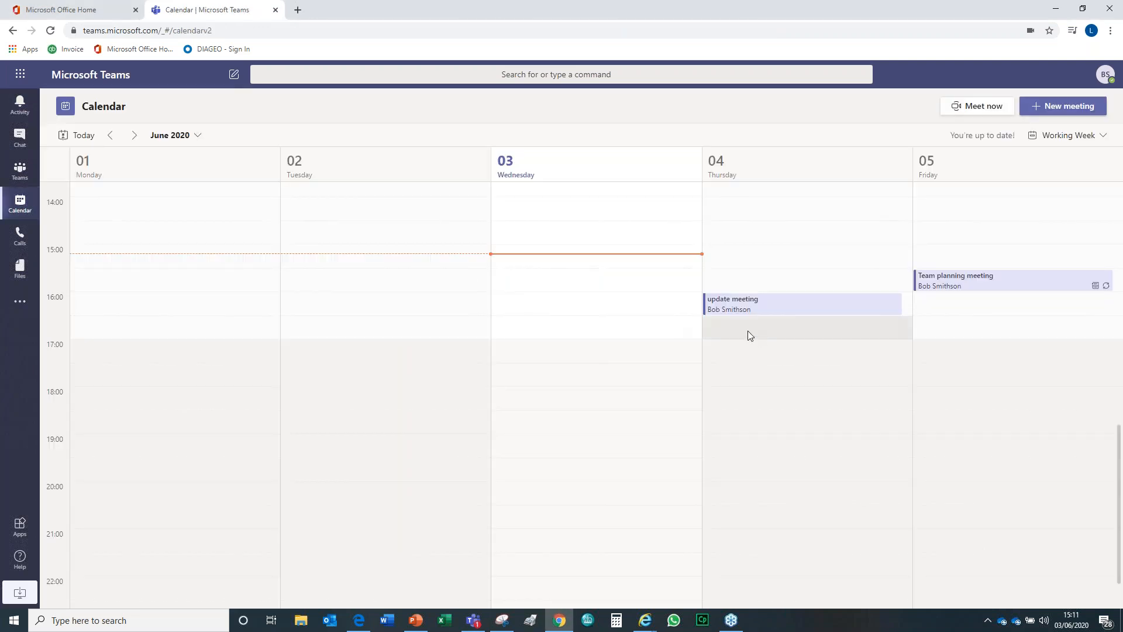
{"action": "left_click", "coordinate": [747, 331]}
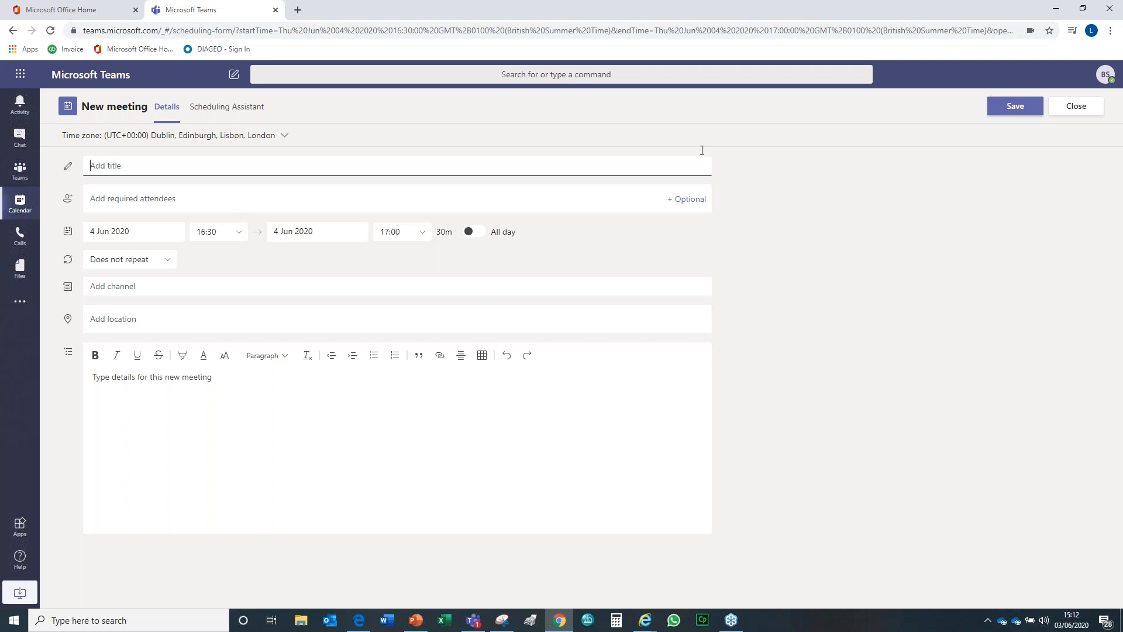
{"action": "left_click", "coordinate": [1057, 113]}
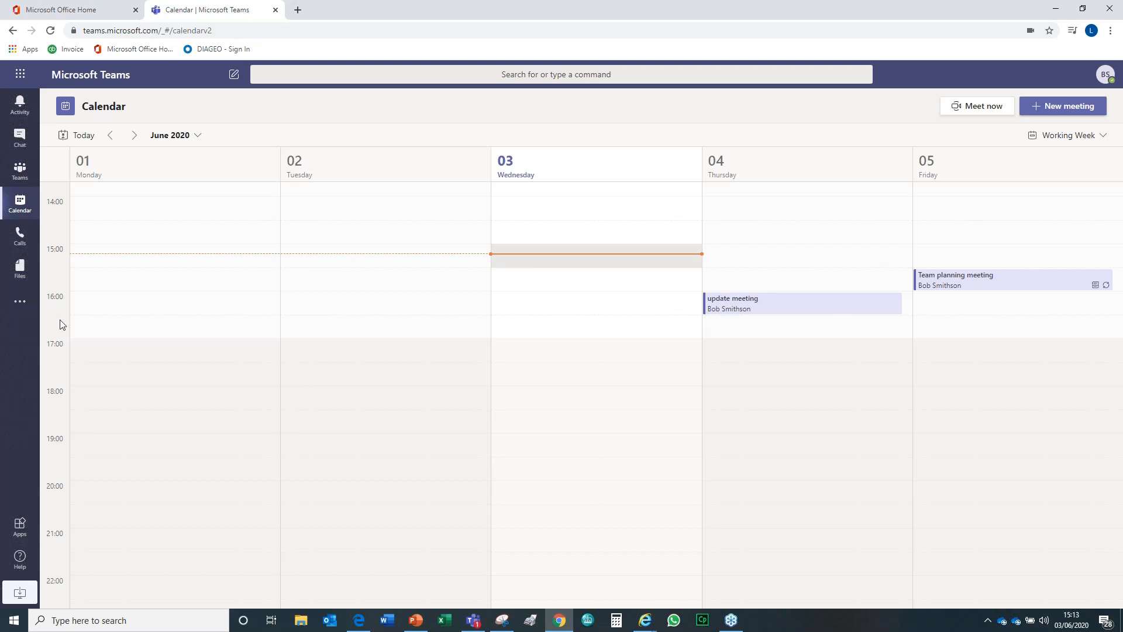
Step: Get the HR Taskforce General channel's email address from its options menu, then close the dialog
{"action": "left_click", "coordinate": [22, 170]}
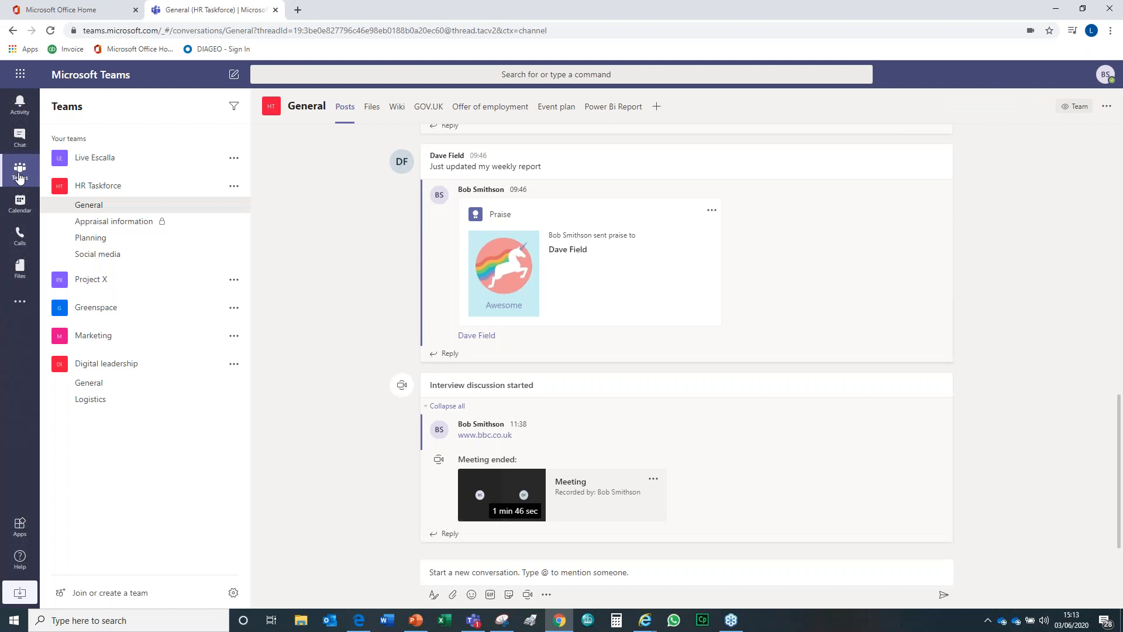
{"action": "left_click", "coordinate": [234, 188]}
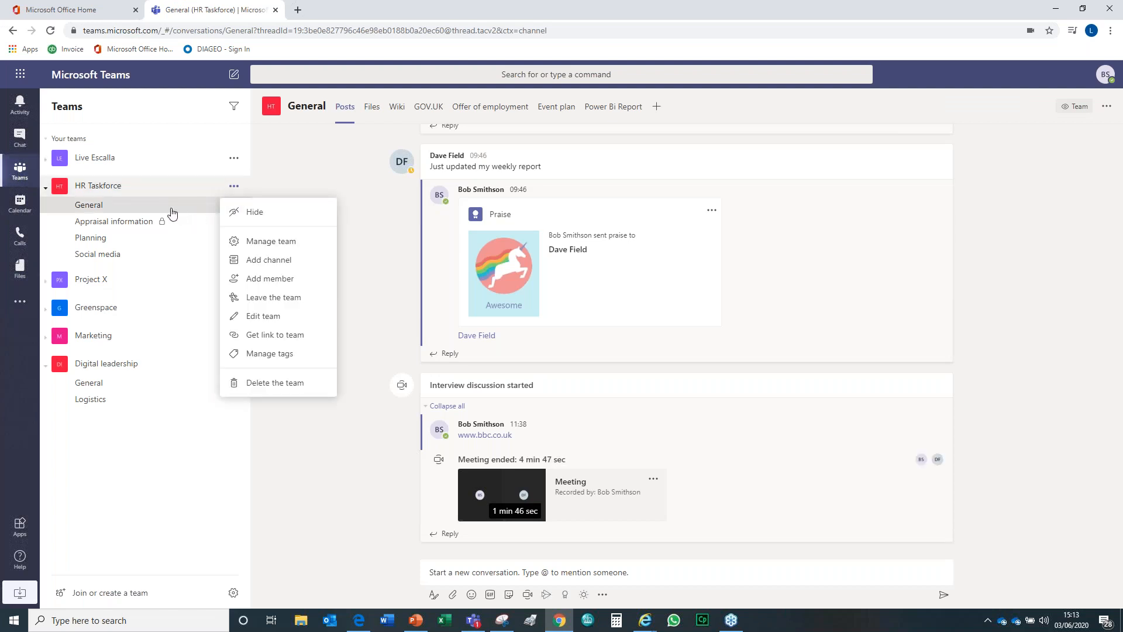
{"action": "left_click", "coordinate": [111, 206]}
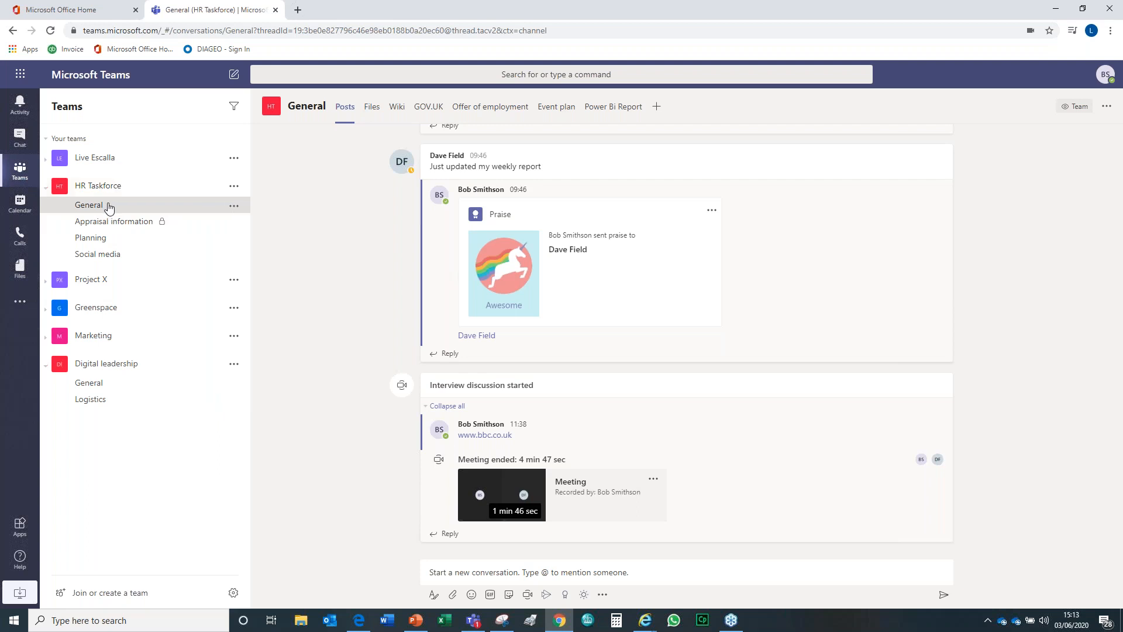
{"action": "left_click", "coordinate": [233, 209]}
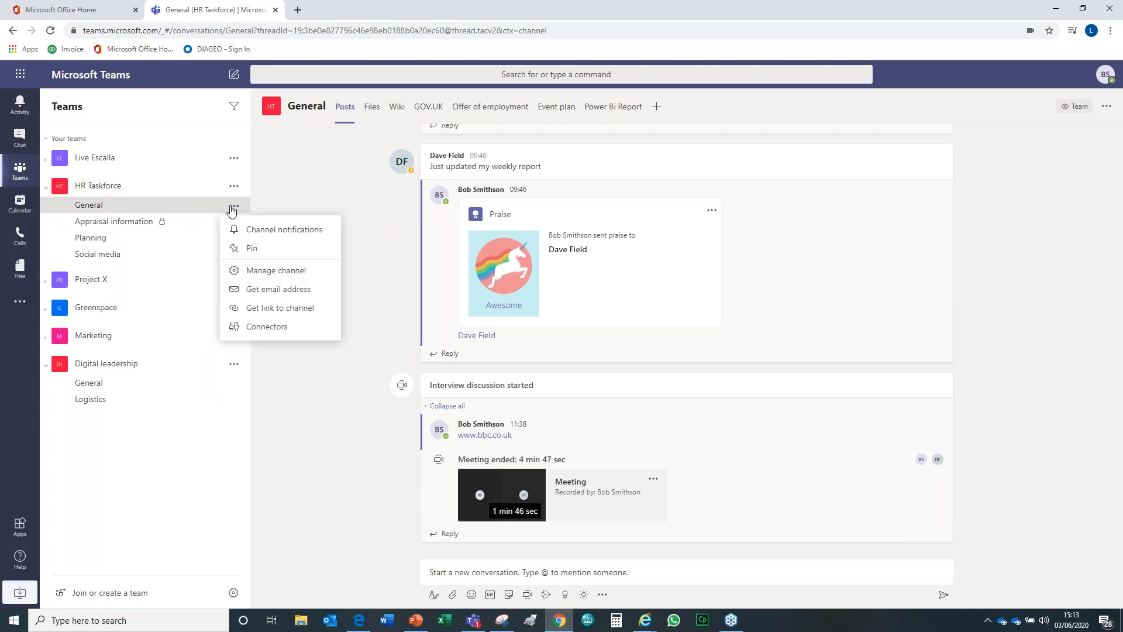
{"action": "left_click", "coordinate": [267, 293]}
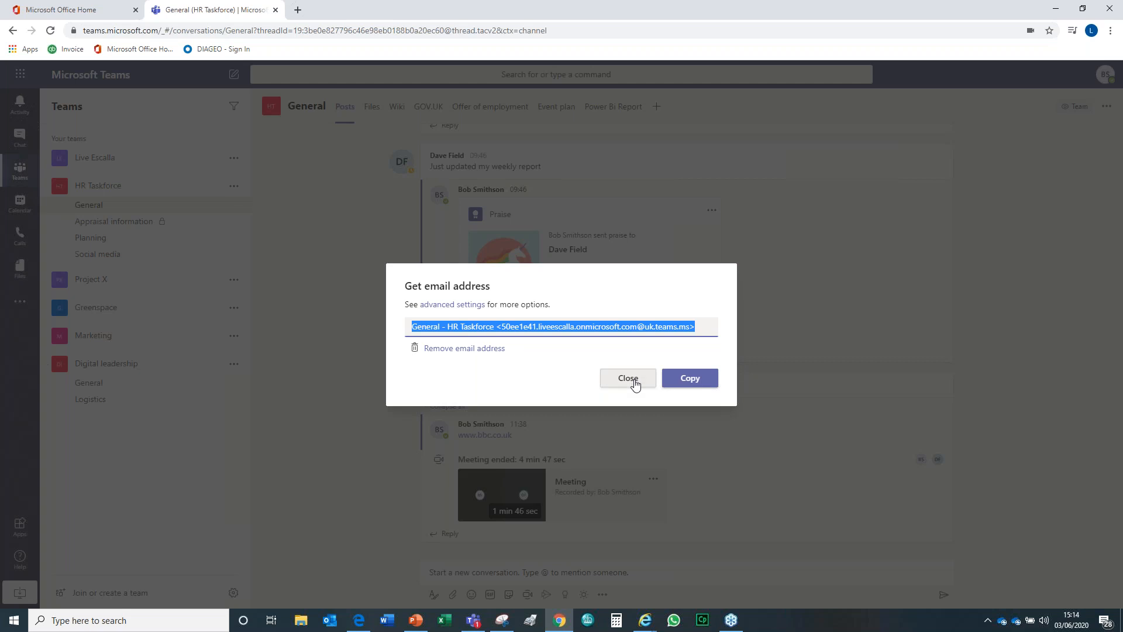
{"action": "left_click", "coordinate": [635, 385]}
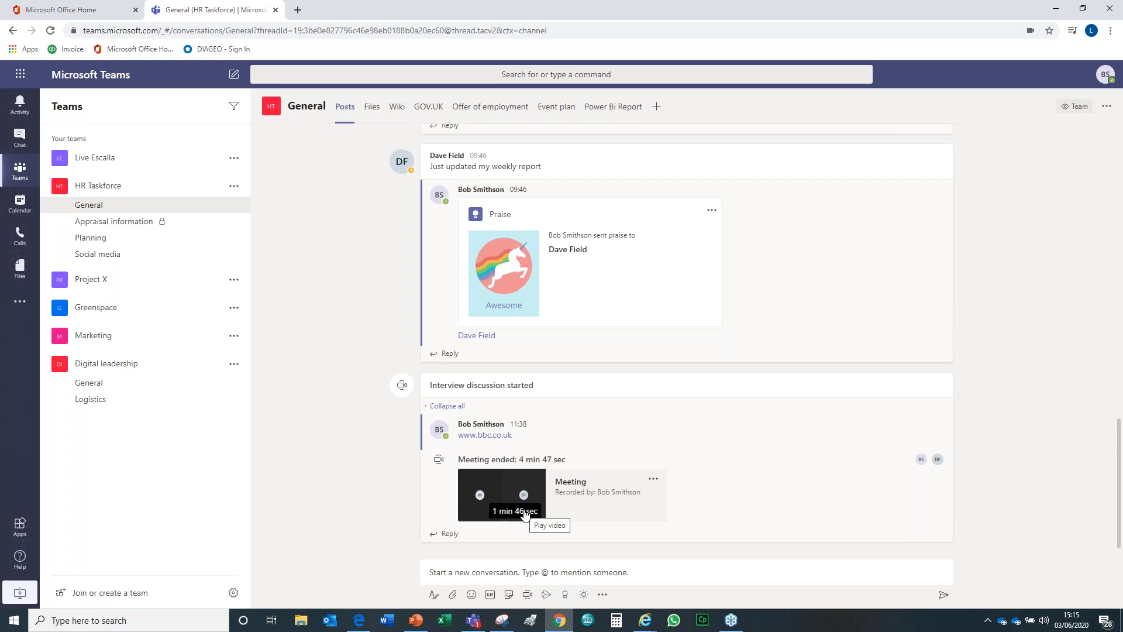
Step: Set up a Meet now meeting in the HR Taskforce General channel with the camera off
{"action": "left_click", "coordinate": [526, 594]}
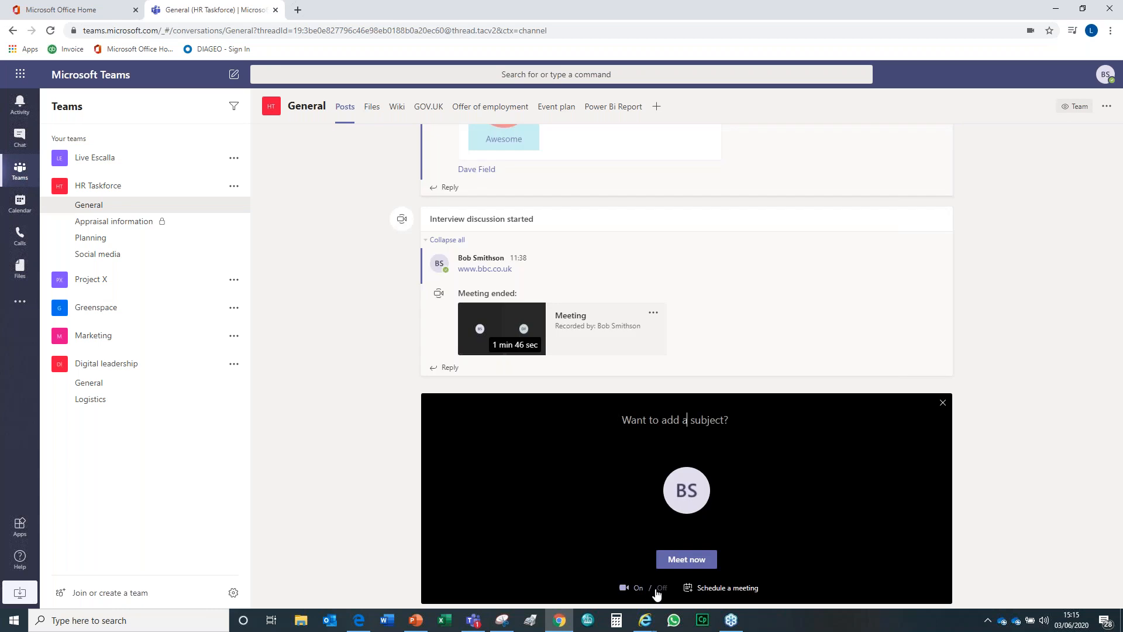
{"action": "left_click", "coordinate": [630, 585]}
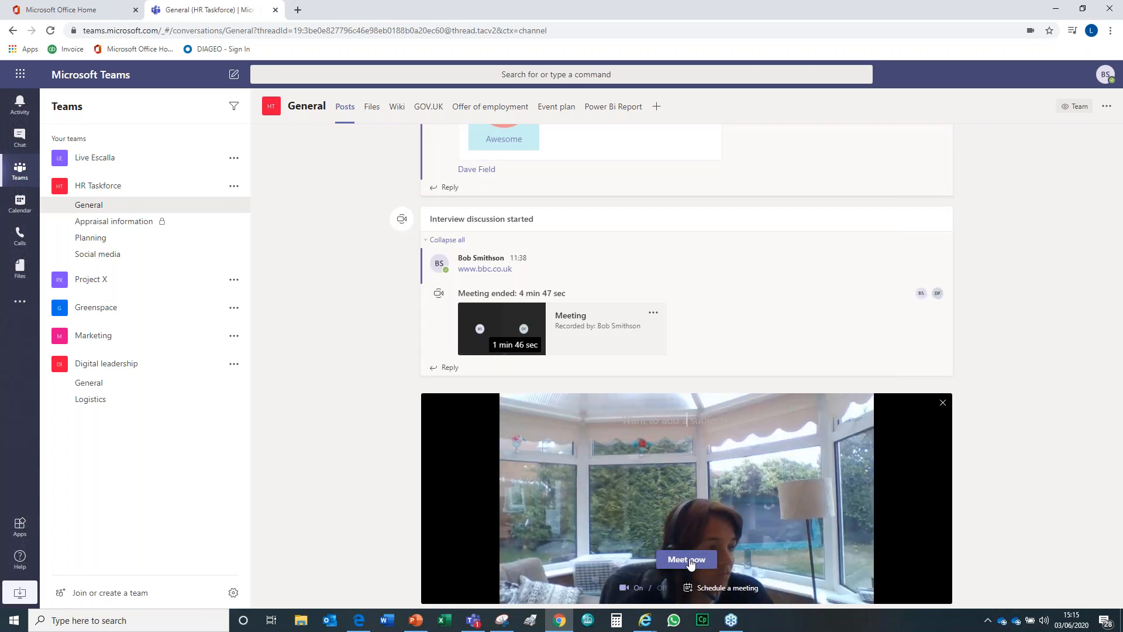
{"action": "left_click", "coordinate": [689, 560]}
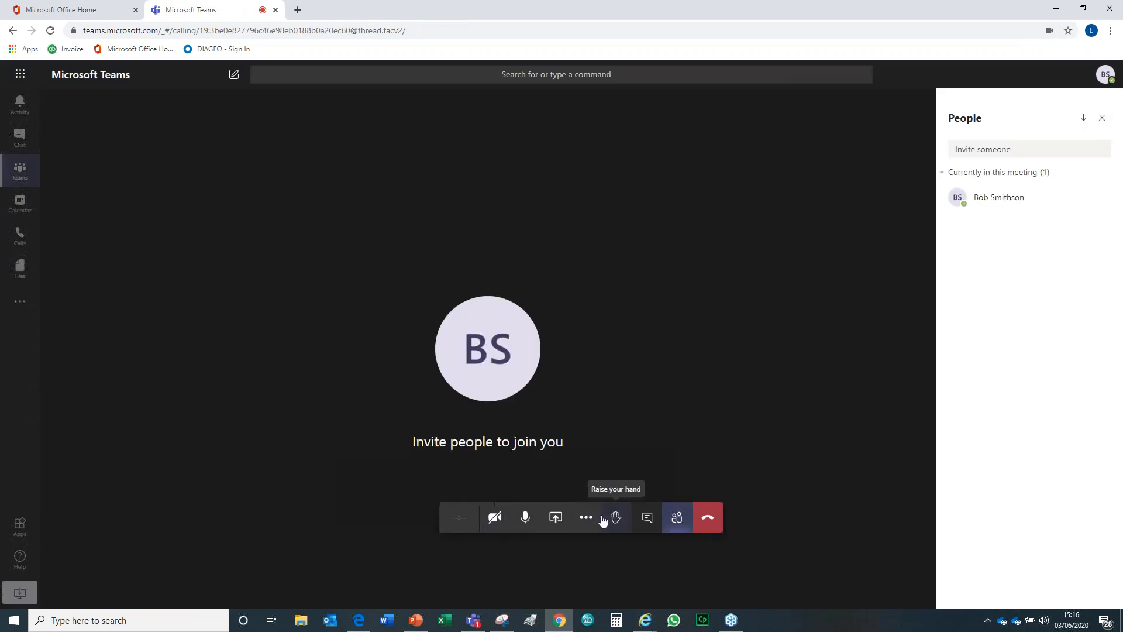
Step: Leave the instant meeting via More actions, logging a 12-second ended meeting in General
{"action": "left_click", "coordinate": [586, 517]}
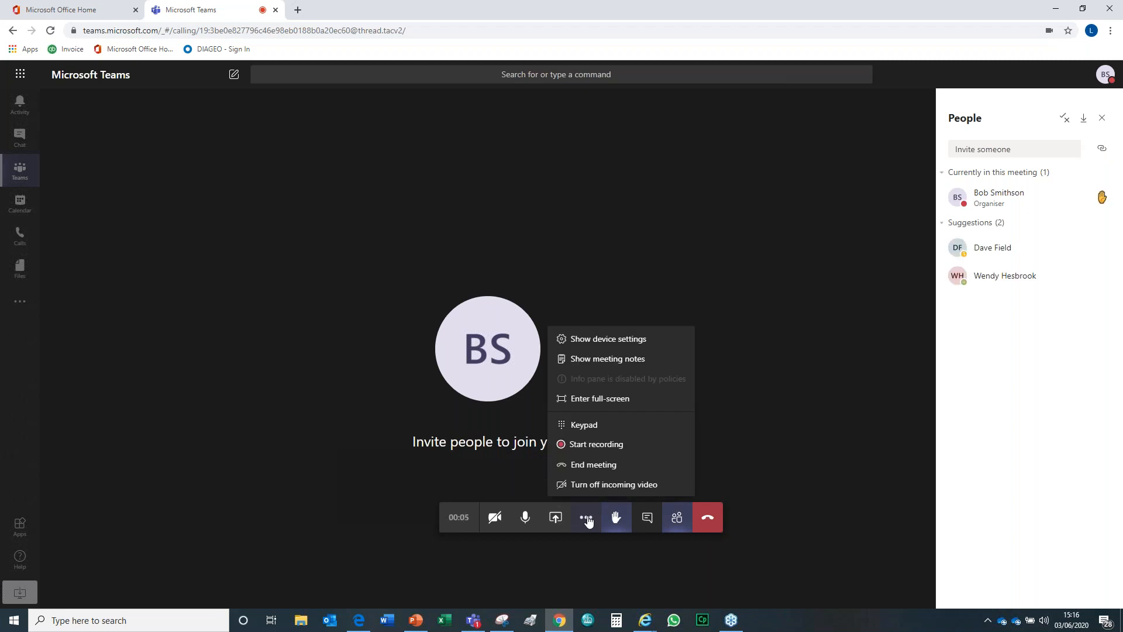
{"action": "left_click", "coordinate": [707, 520]}
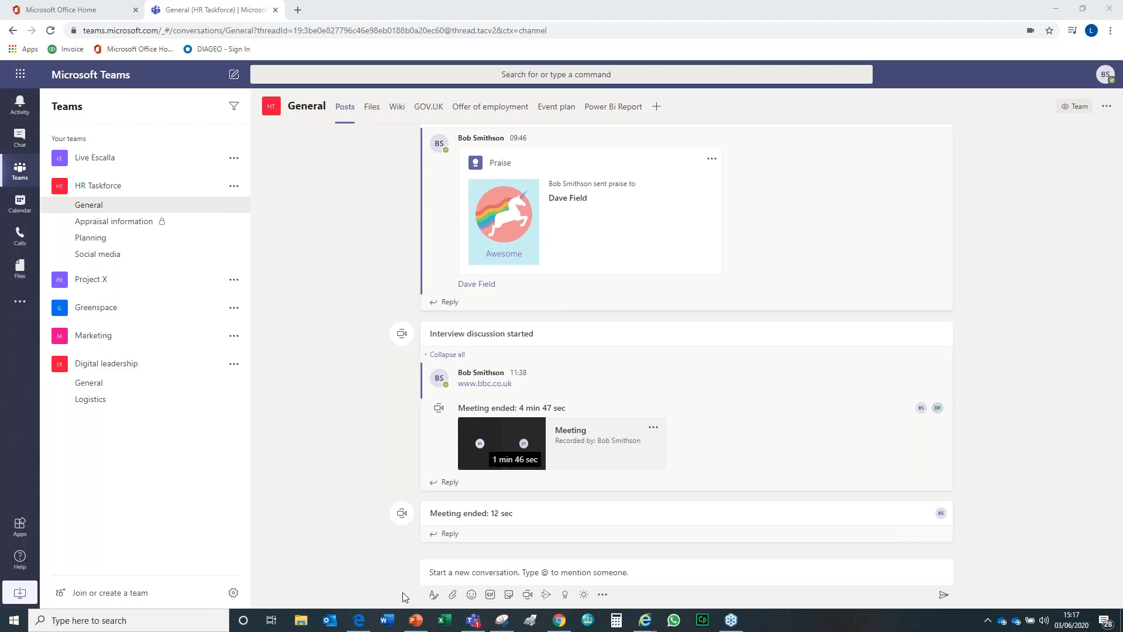
{"action": "mouse_move", "coordinate": [419, 625]}
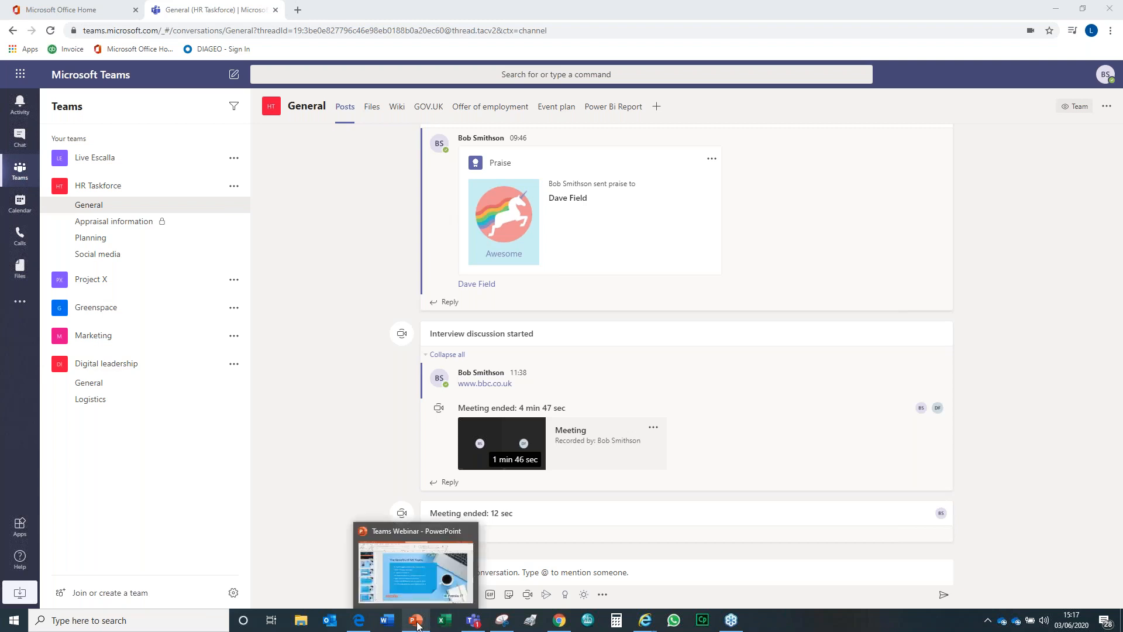
Step: Present the Teams Webinar deck from the current slide and advance to the Questions & answers Session slide
{"action": "left_click", "coordinate": [418, 625]}
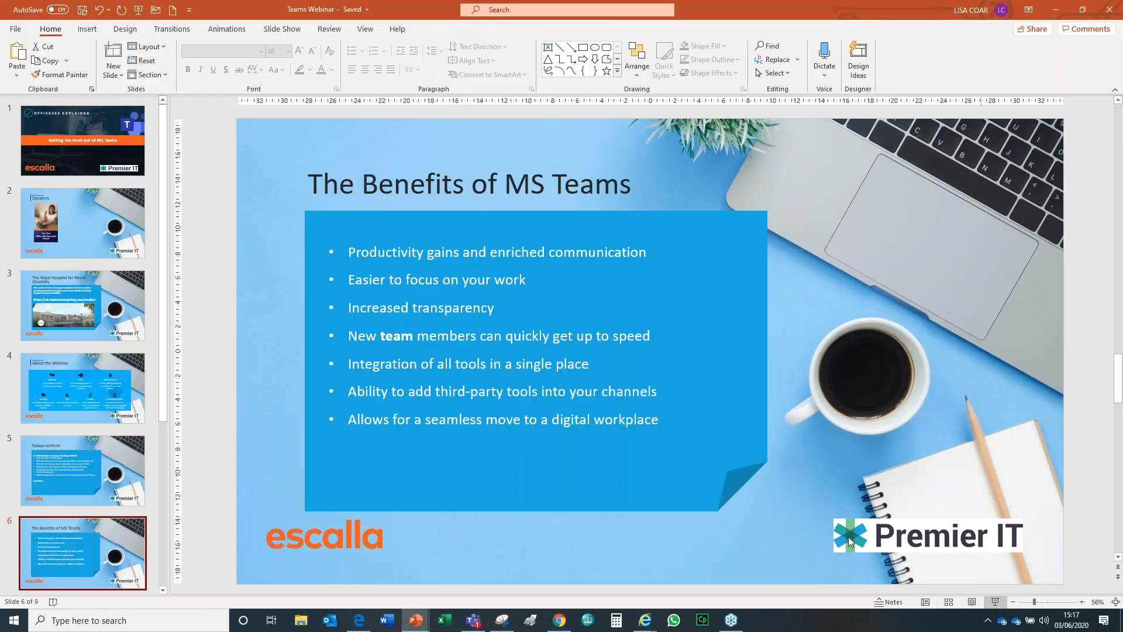
{"action": "key", "text": "shift+F5"}
{"action": "left_click", "coordinate": [187, 492]}
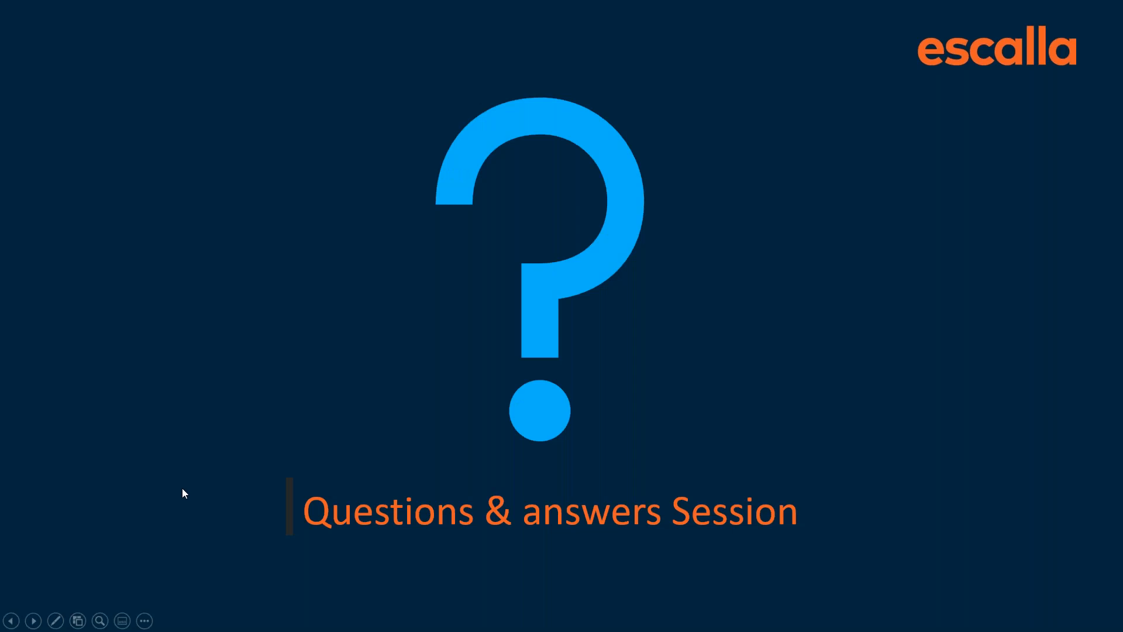
{"action": "scroll", "coordinate": [182, 489], "scroll_direction": "up", "scroll_amount": 2}
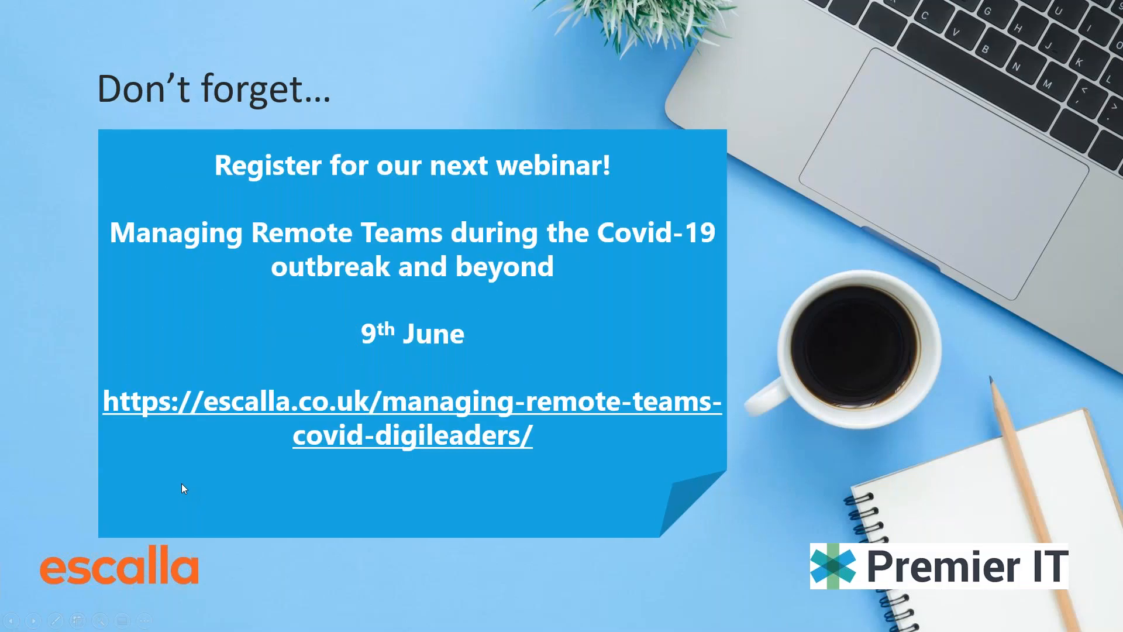